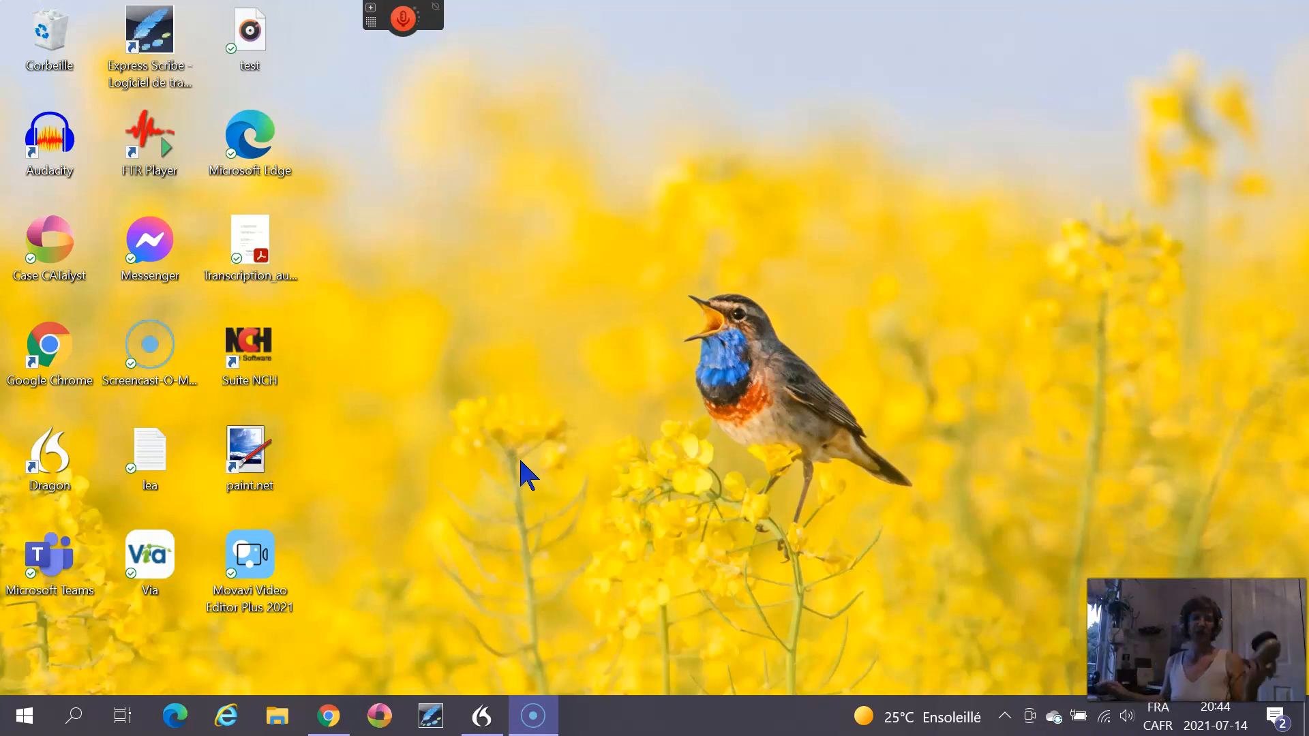
Set the Dragon listening mode to Dictation instead of Dictation & Commands
left_click(534, 530)
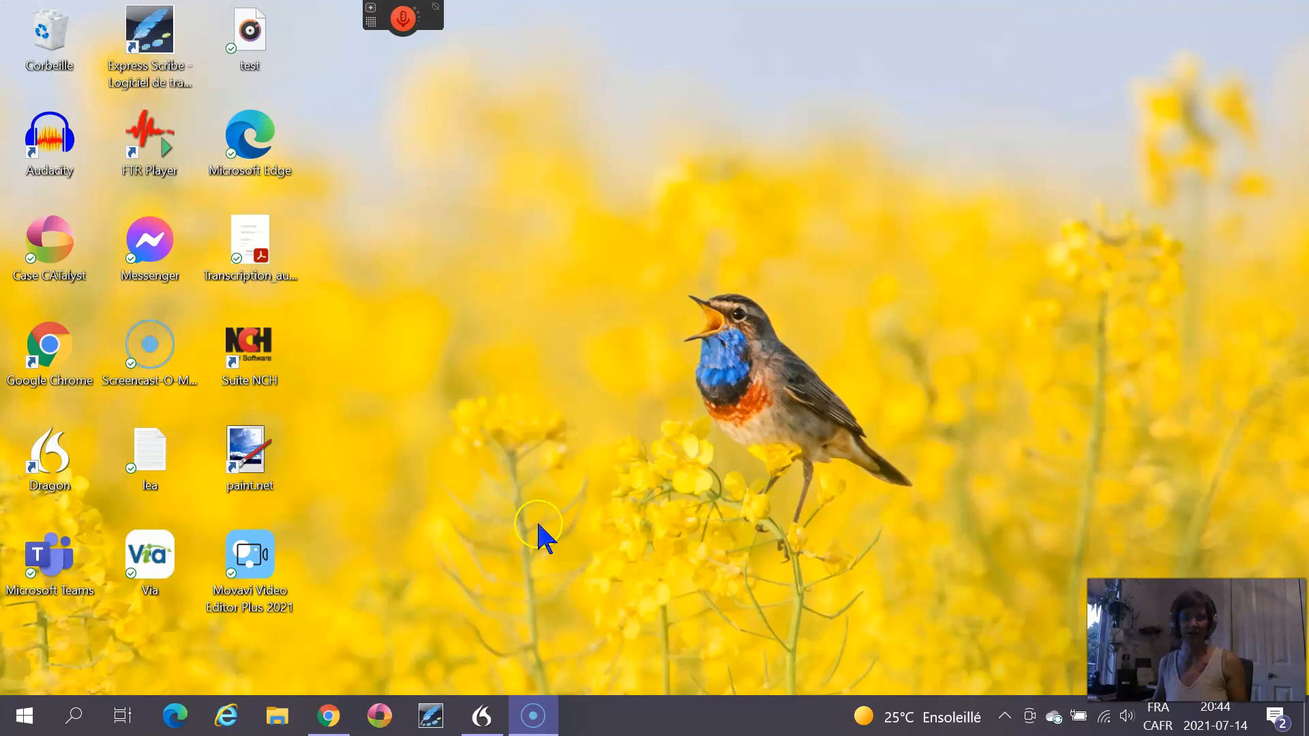
mouse_move(423, 24)
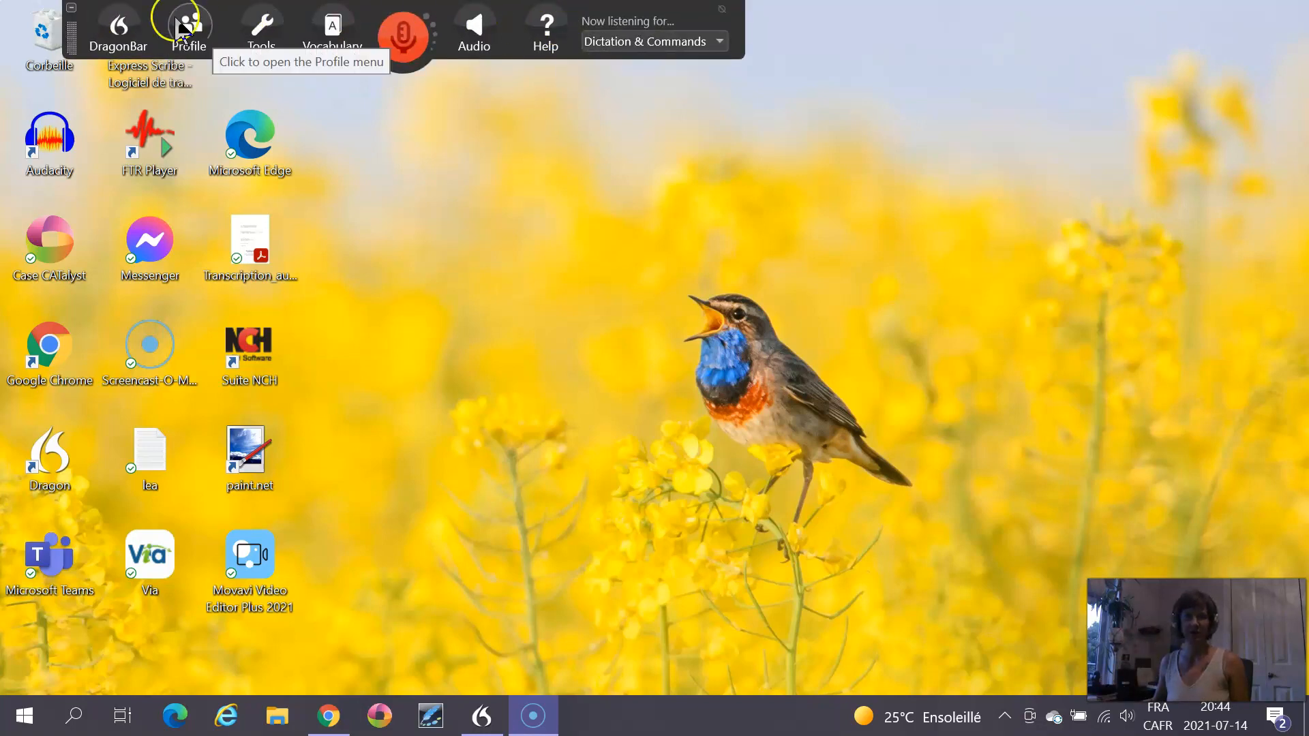
left_click(598, 43)
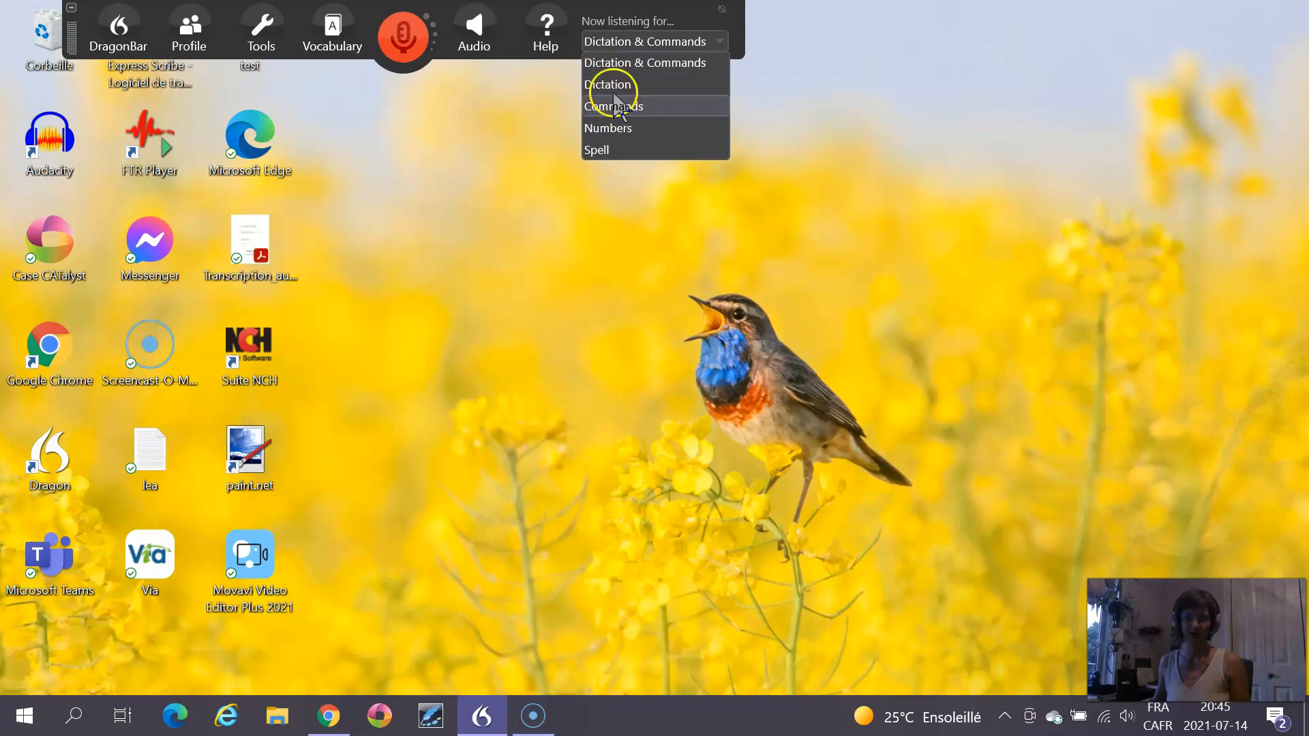
left_click(613, 87)
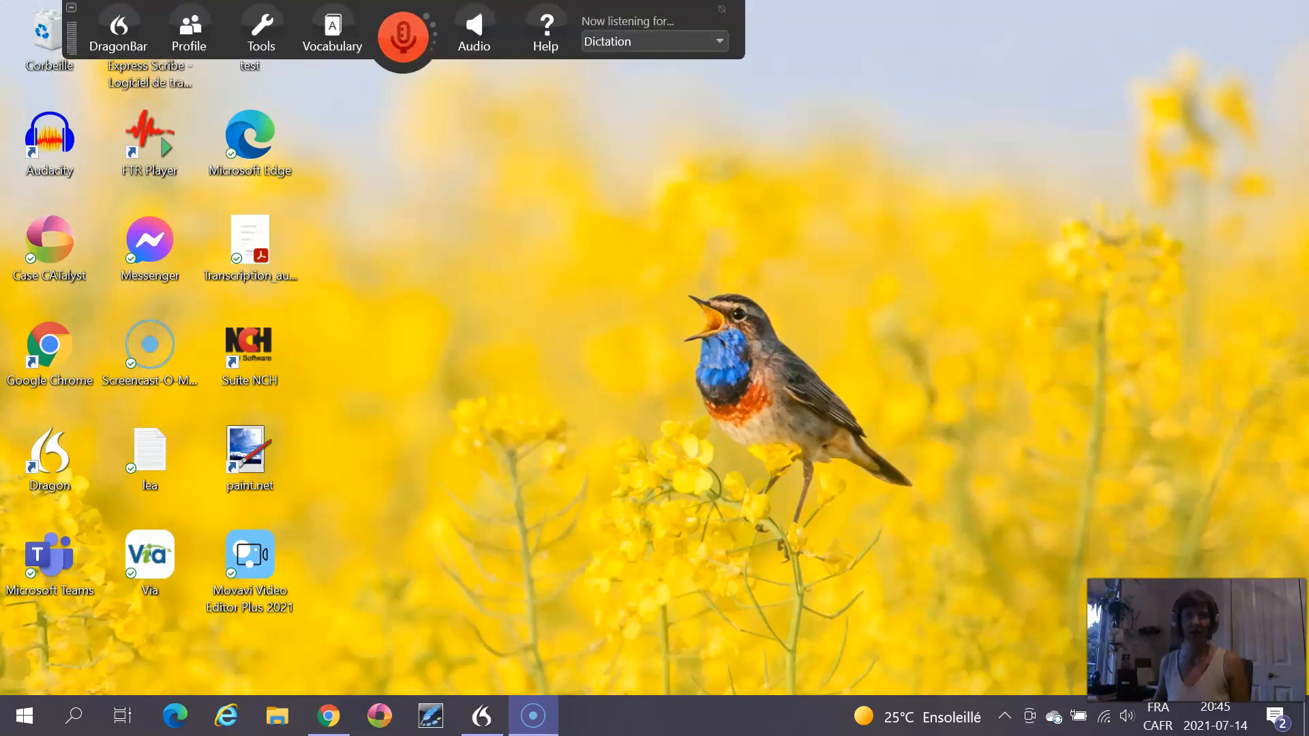
left_click(397, 48)
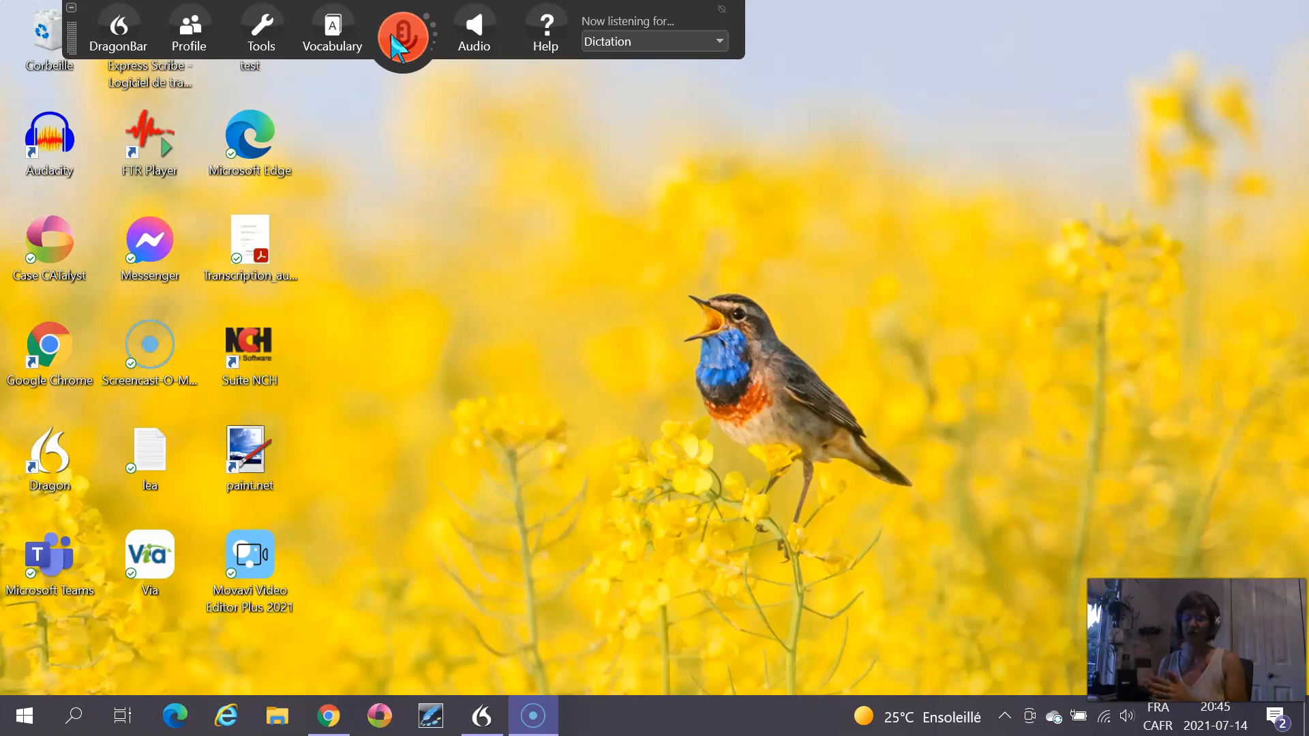
Open a blank DragonPad document and move its window slightly up and across the desktop
left_click(331, 37)
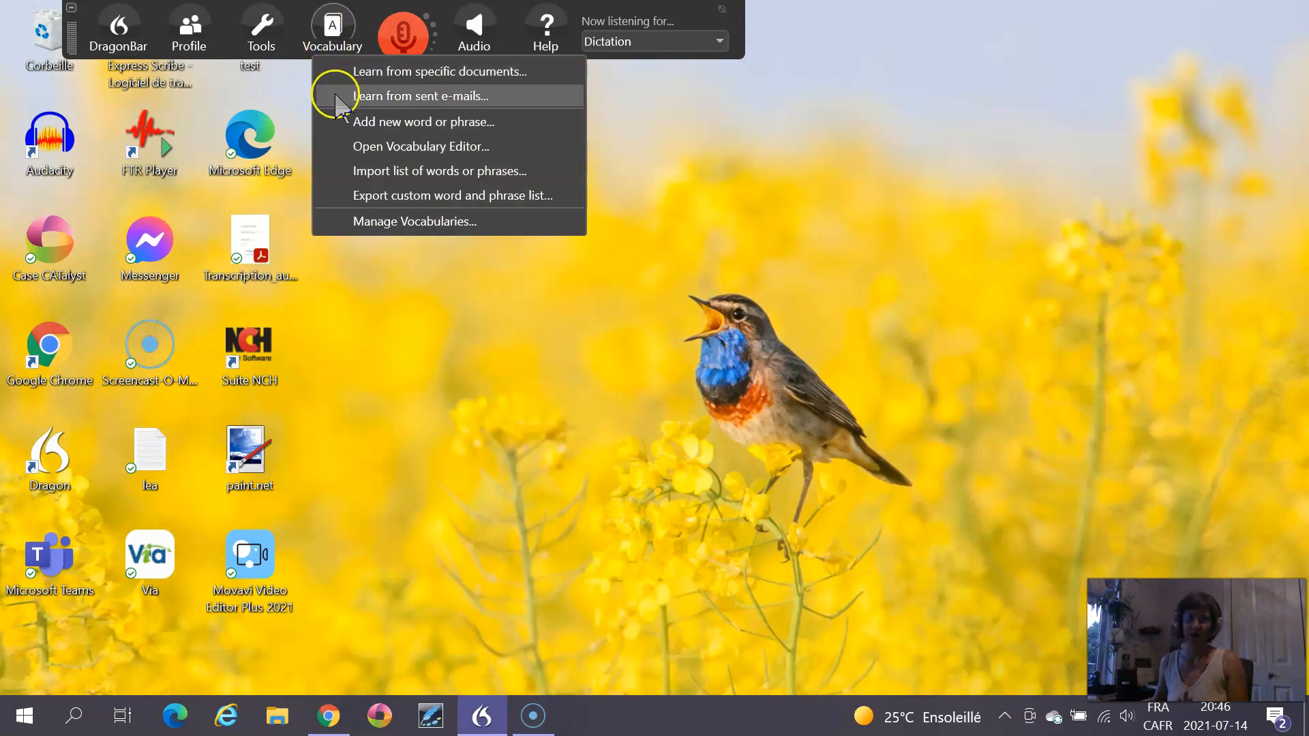
left_click(265, 58)
left_click(266, 58)
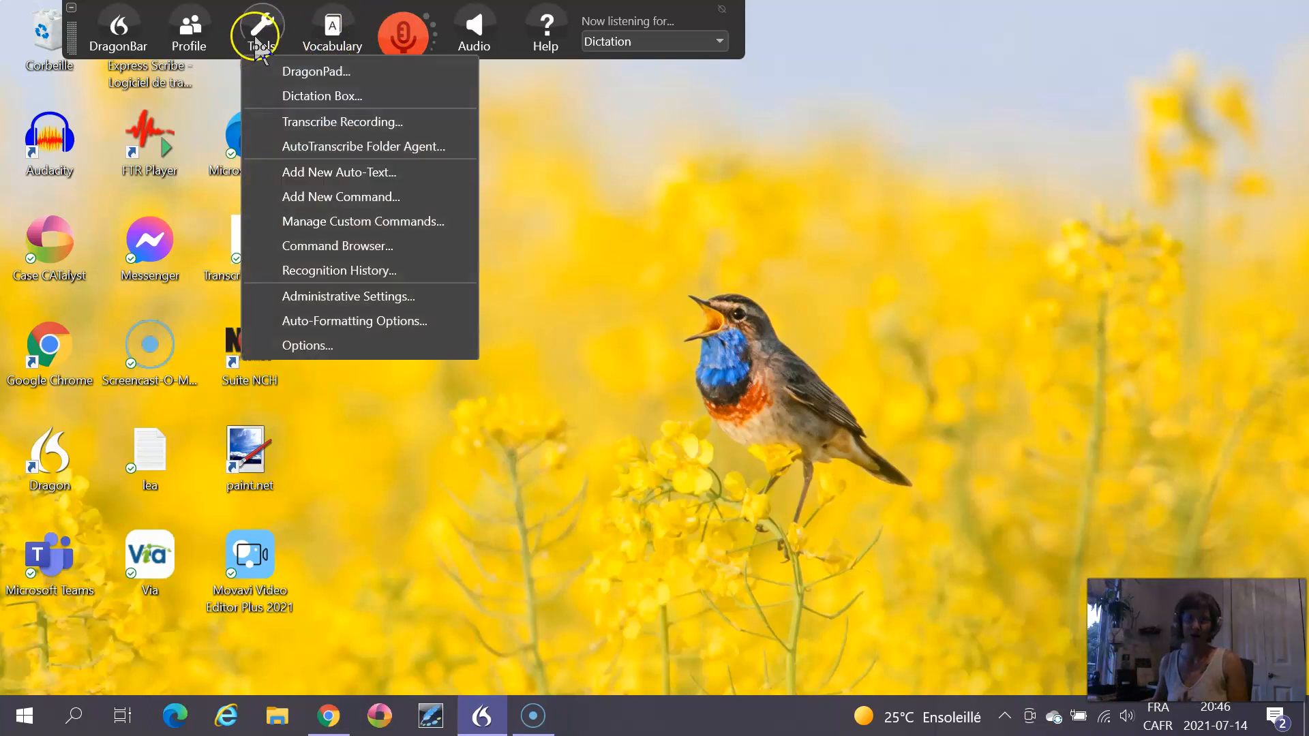
left_click(290, 71)
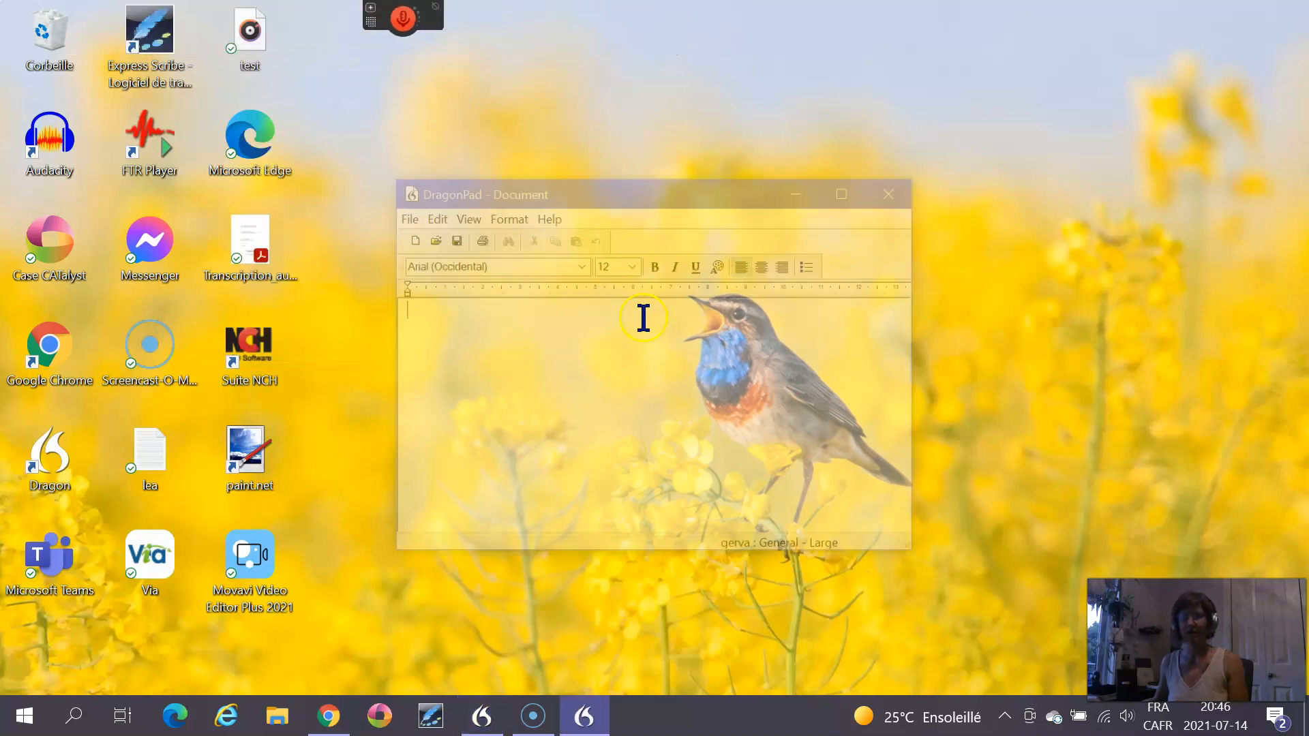
left_click_drag(619, 197, 708, 138)
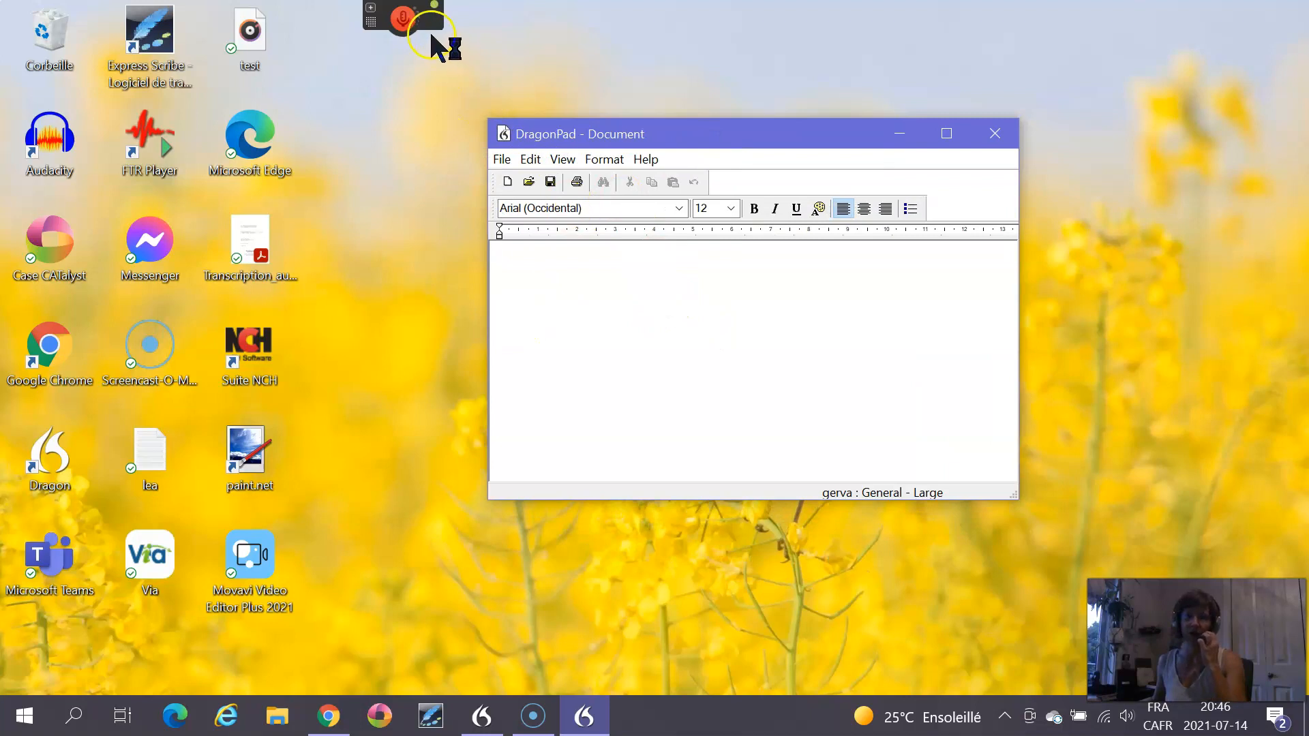
Dictate Q., A., SPEAKER 1:, SPEAKER 2: and SPEAKER 3: into the blank document, then switch the microphone off
left_click(582, 273)
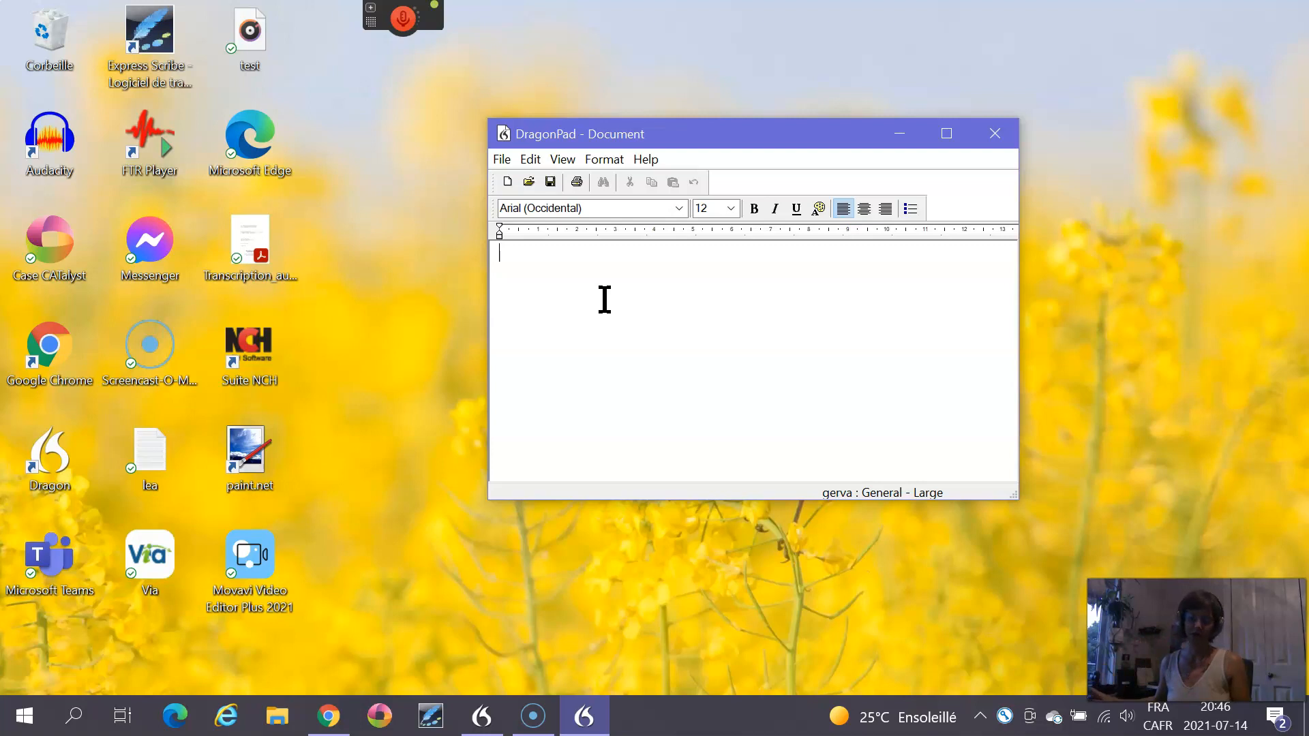
left_click(598, 302)
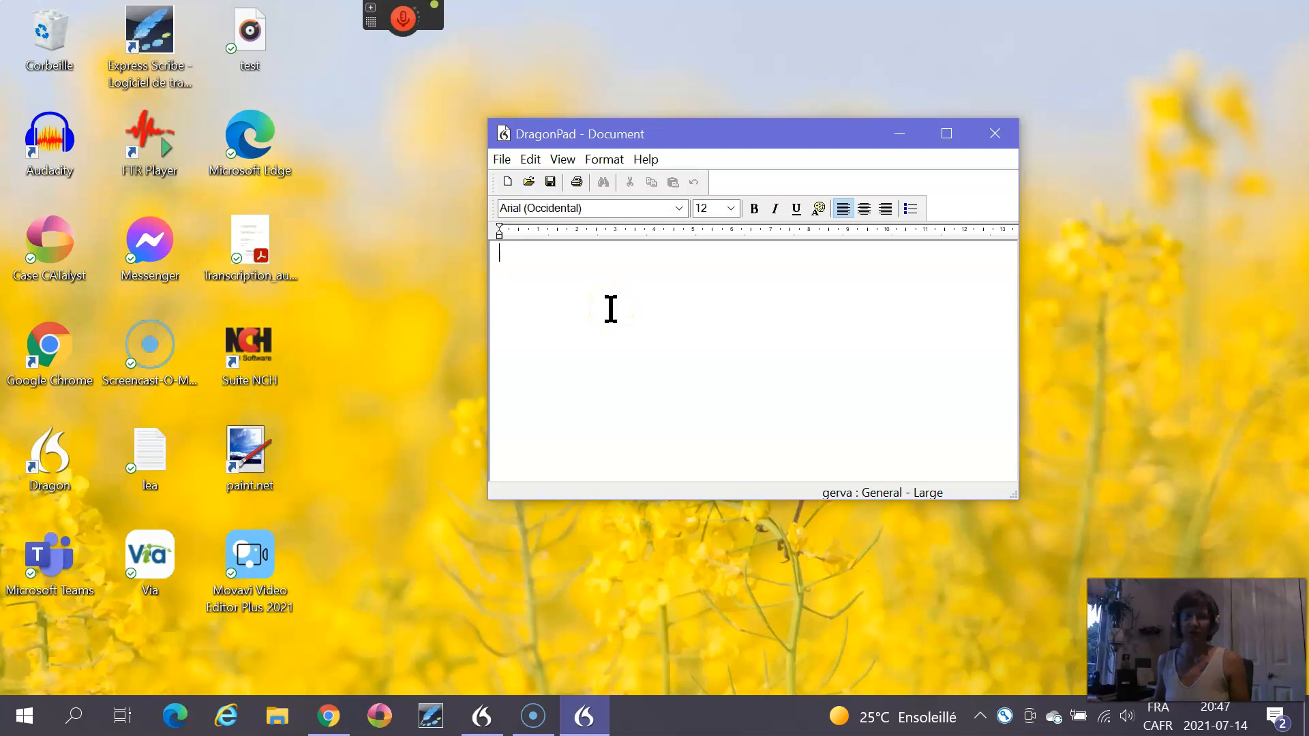
mouse_move(403, 46)
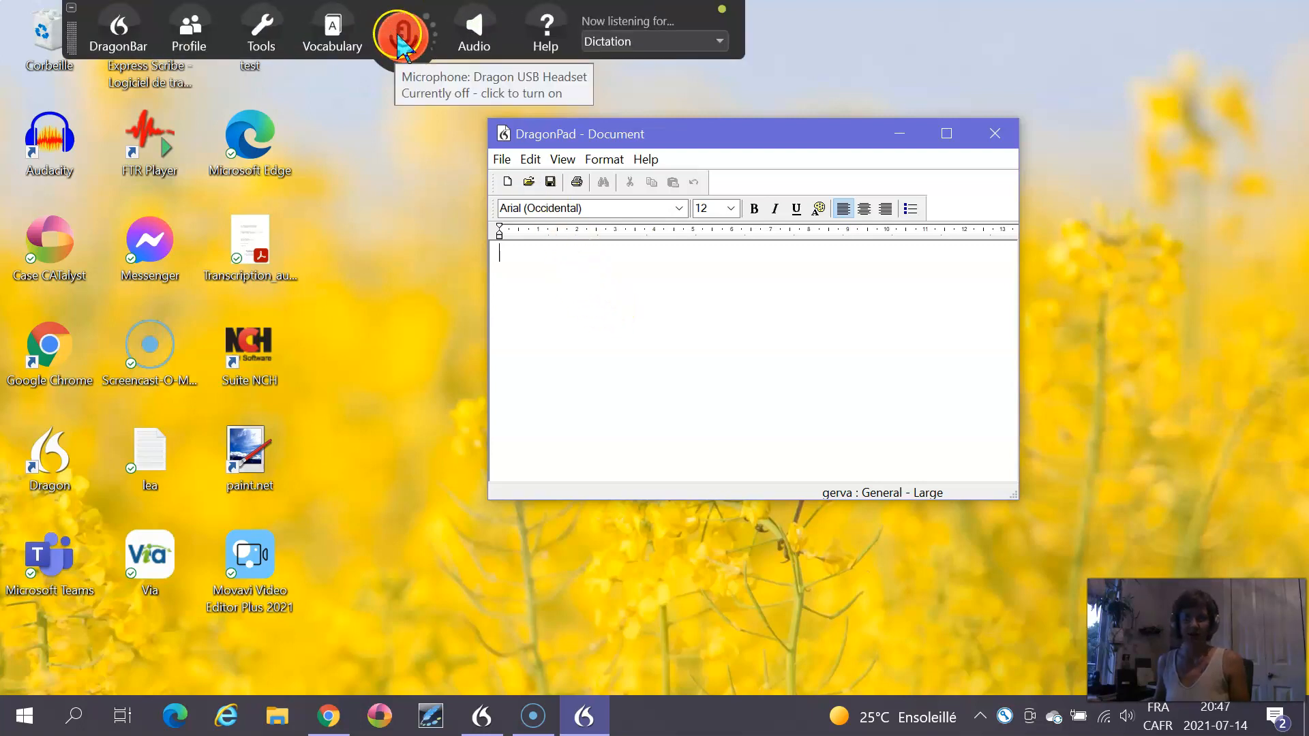
left_click(407, 42)
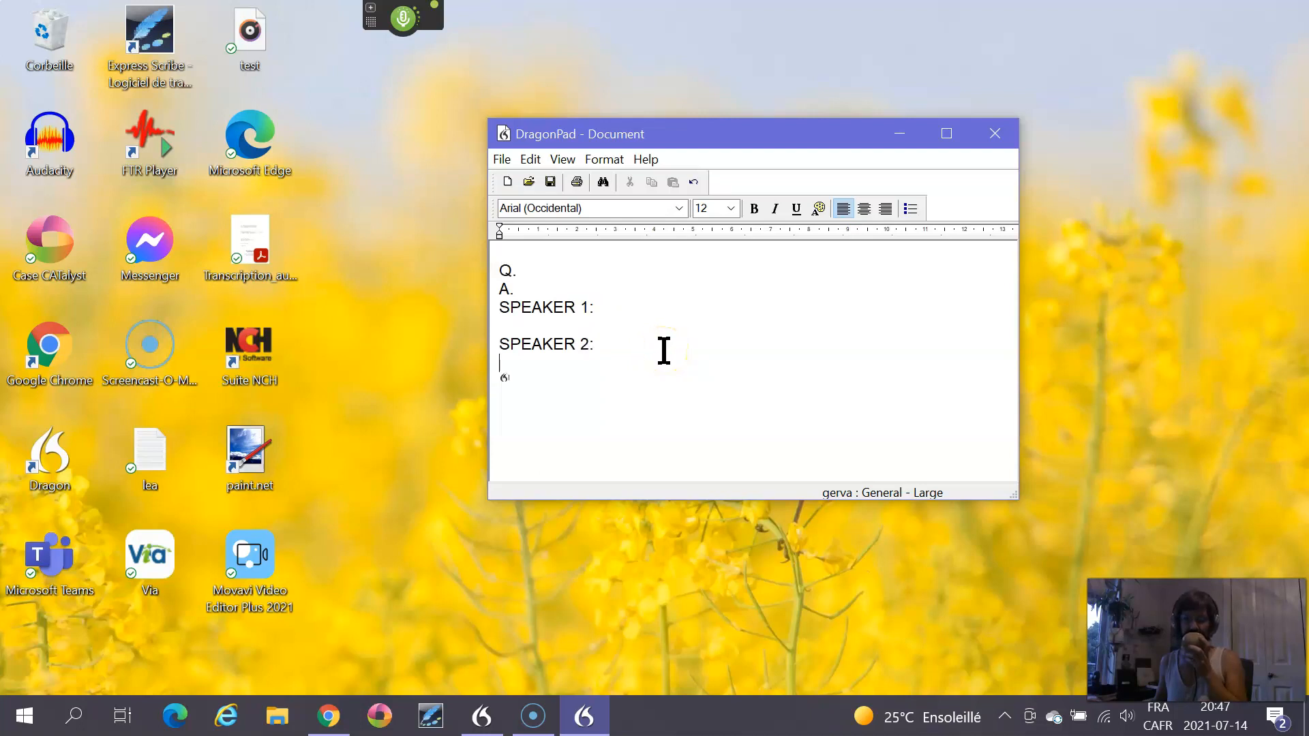
left_click(405, 36)
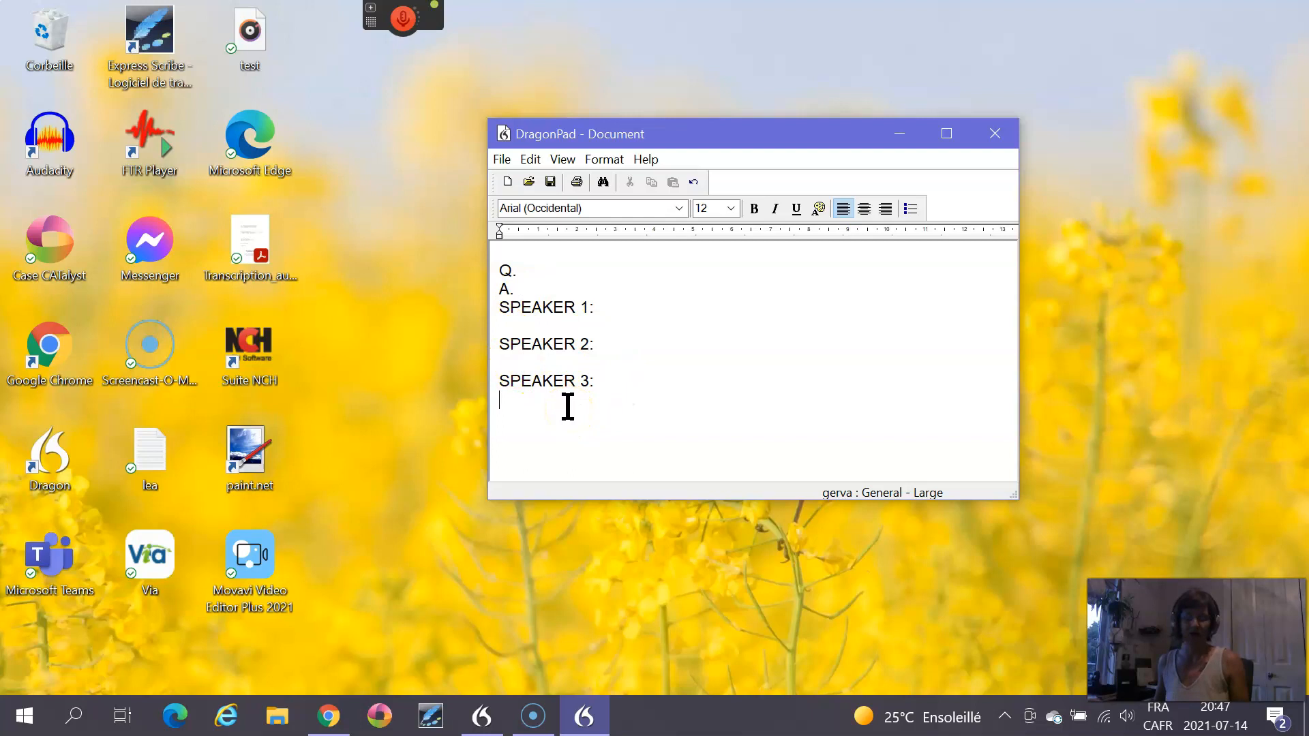
Start a new vocabulary word or phrase with the written form "SPEAKER 4:"
mouse_move(423, 12)
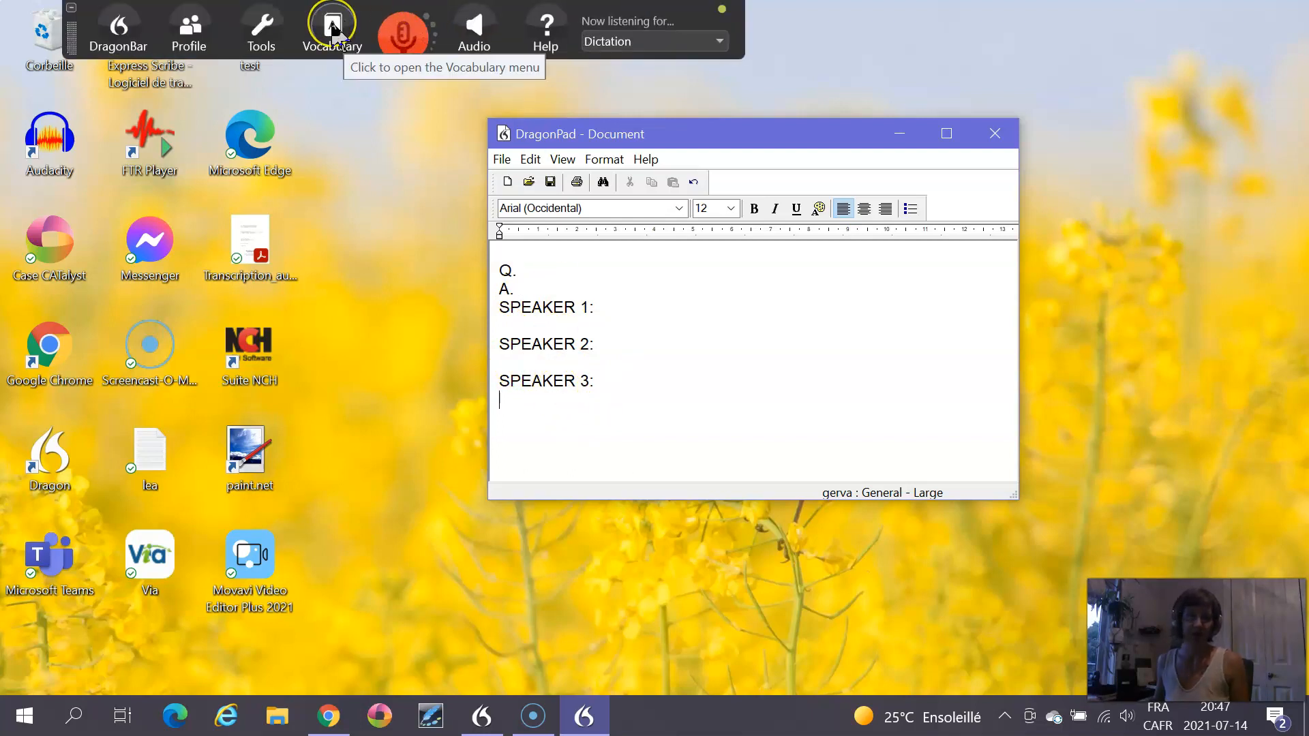
left_click(334, 28)
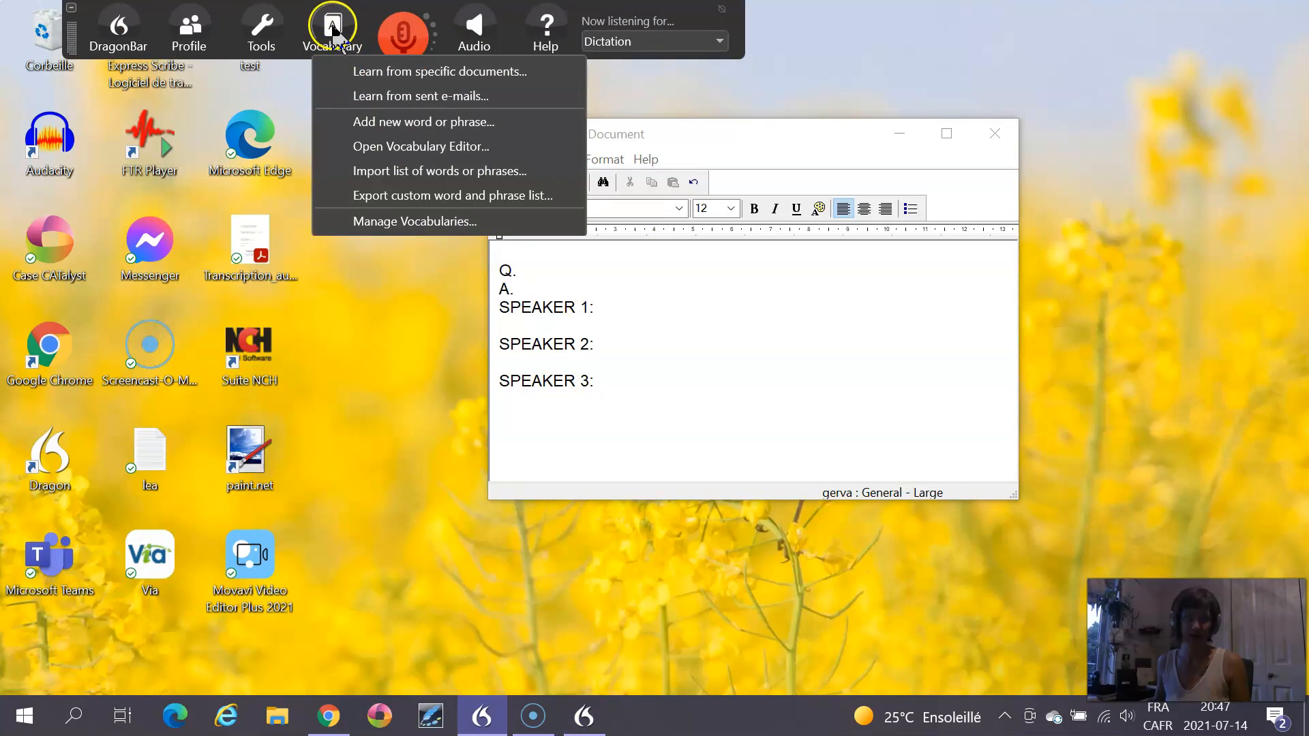
left_click(354, 124)
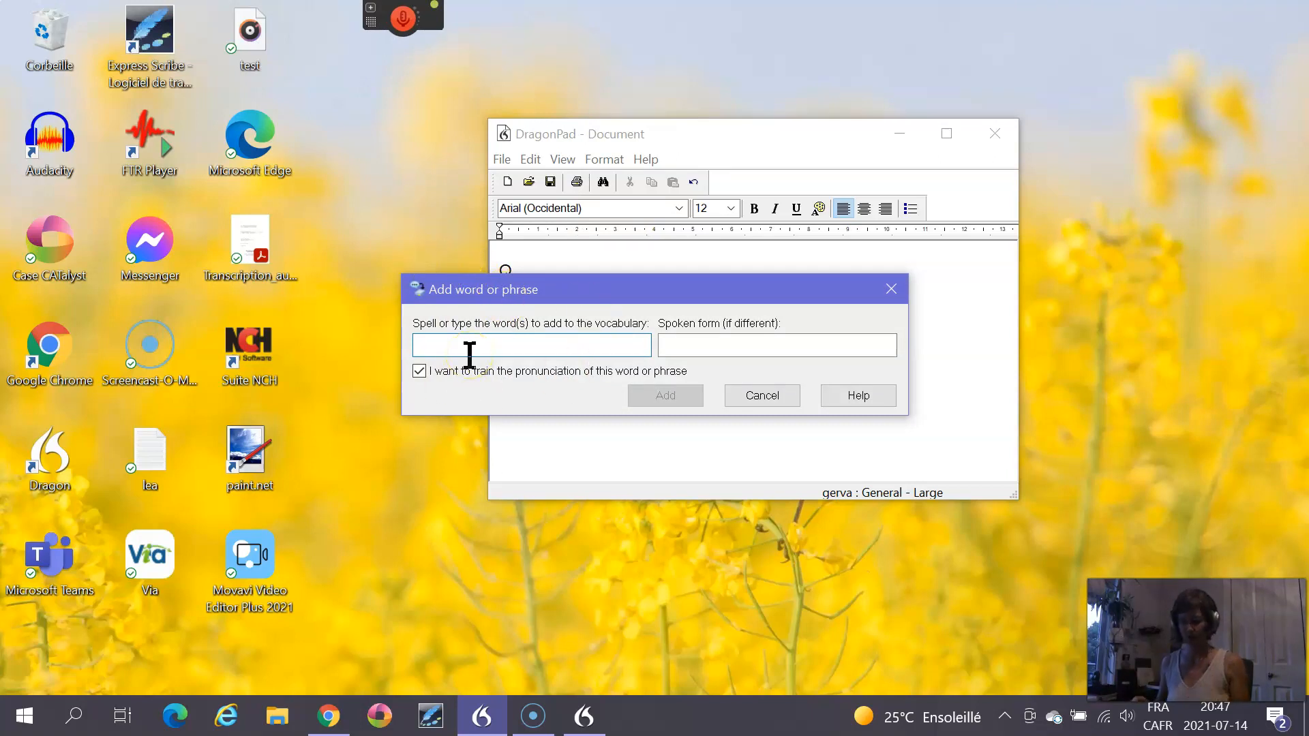
type("Q.")
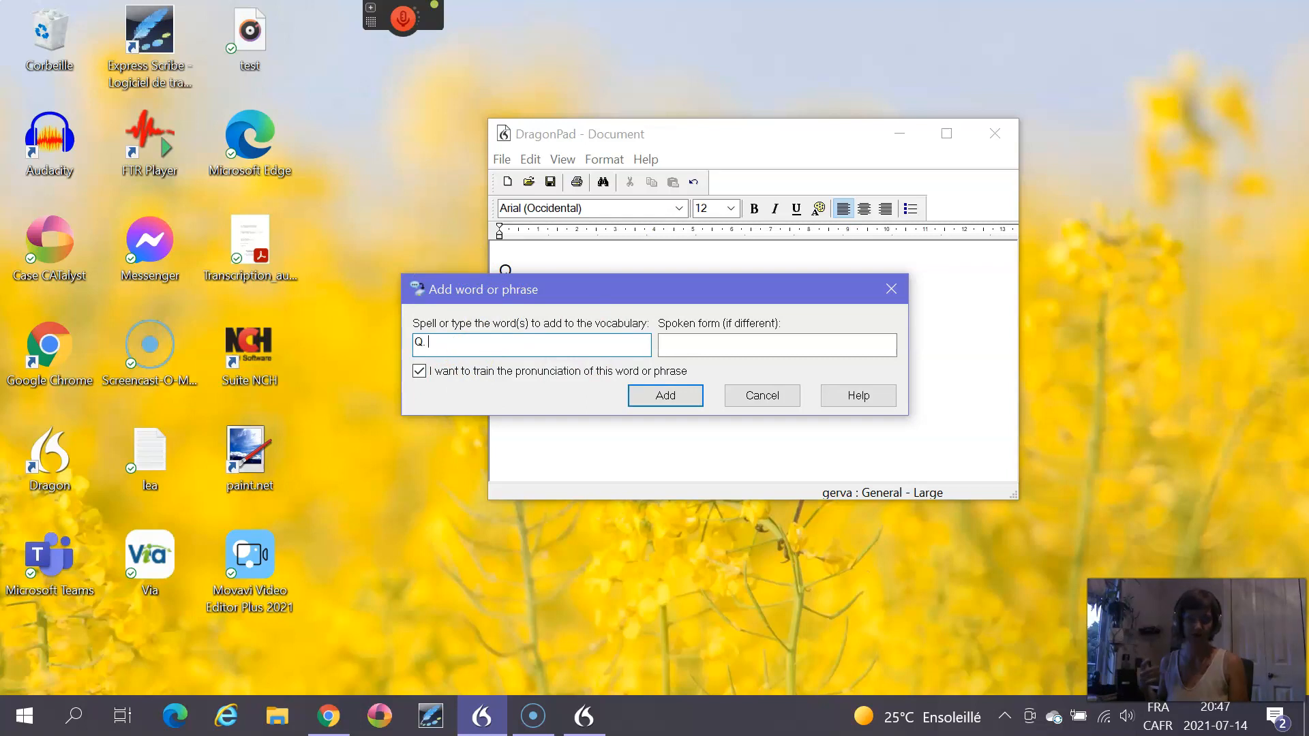
key("BackSpace")
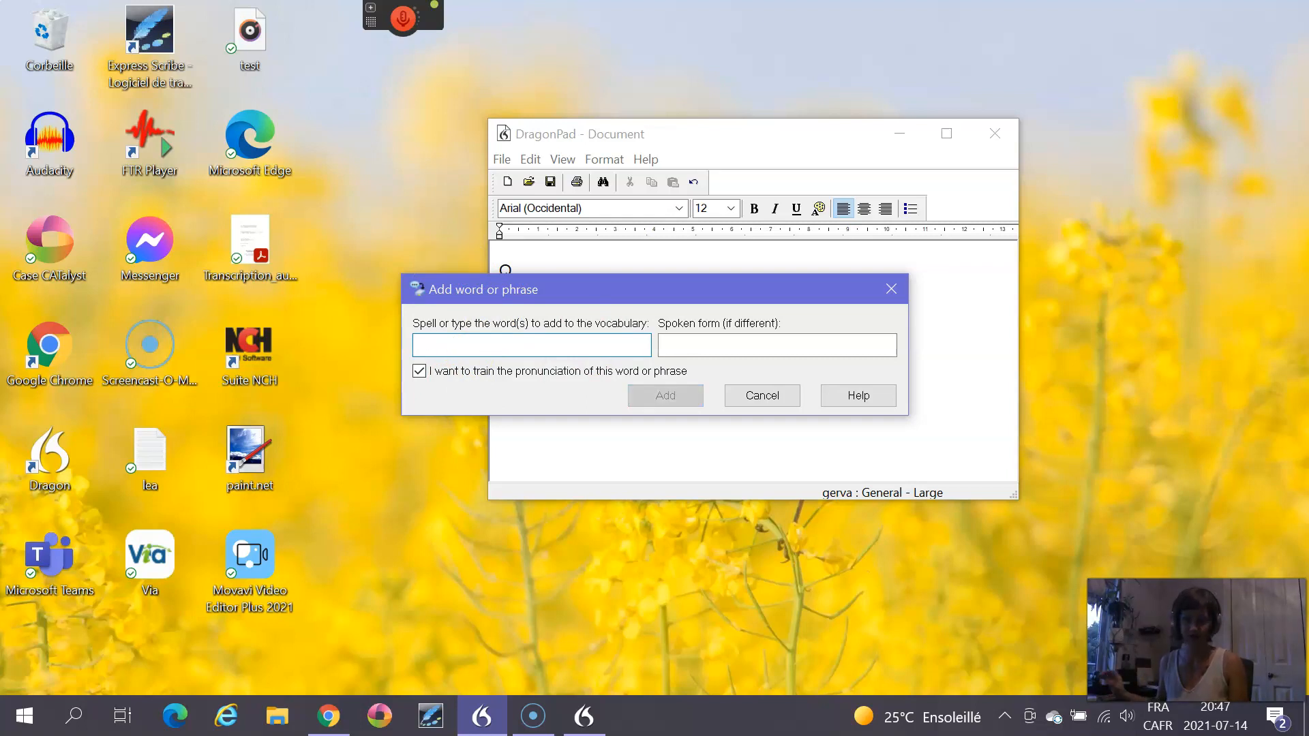
left_click_drag(584, 286, 605, 240)
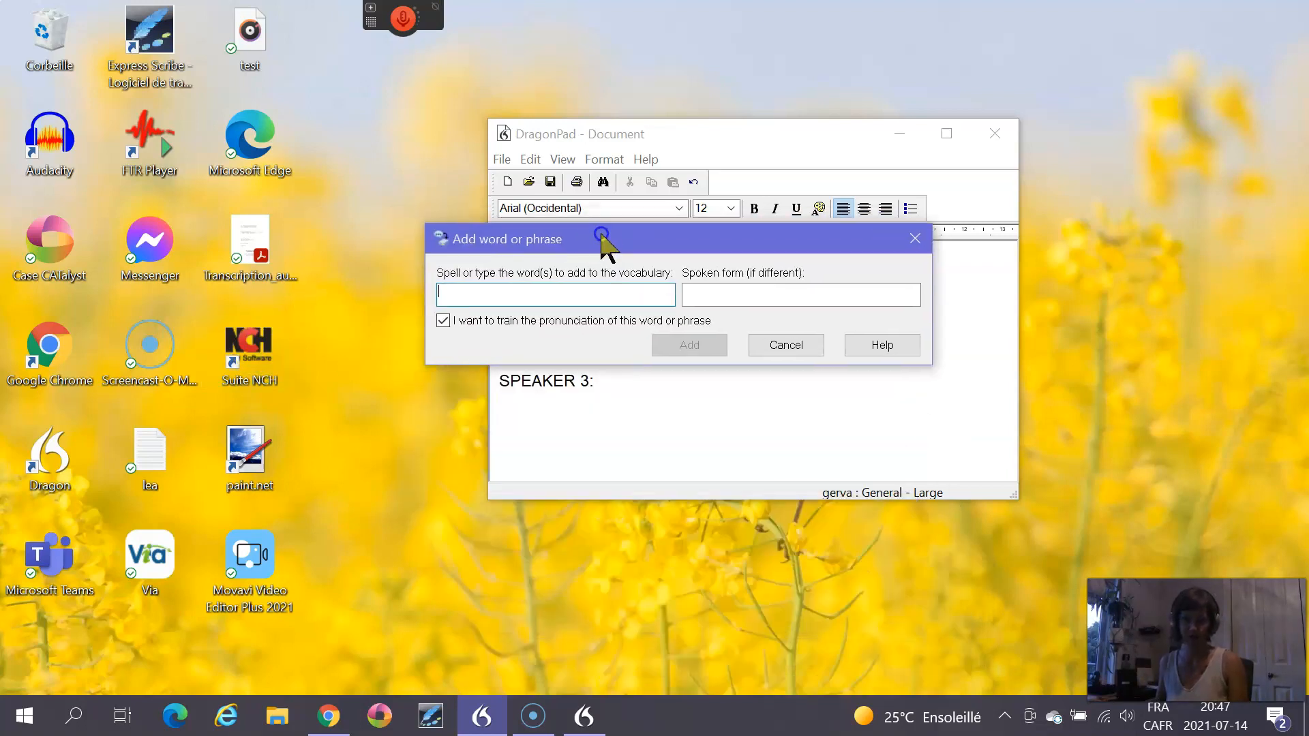
type("S")
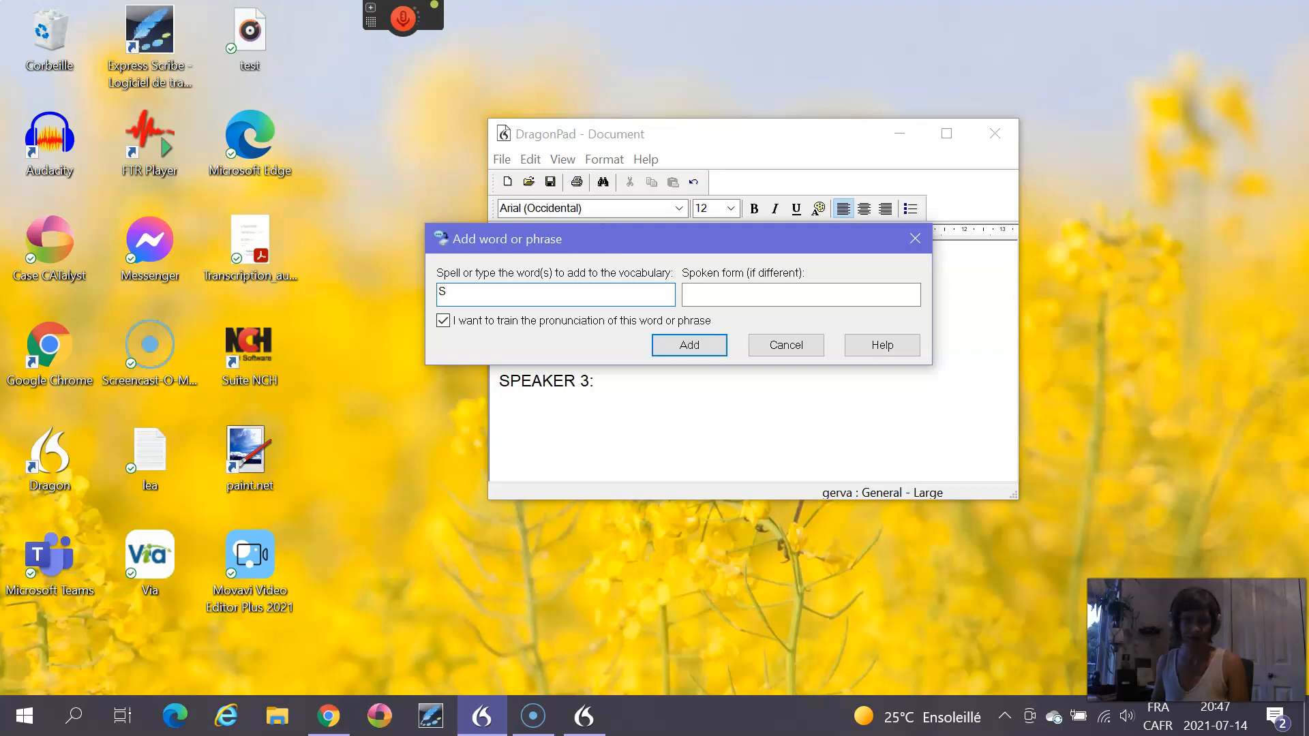
type("PEAKER 4:")
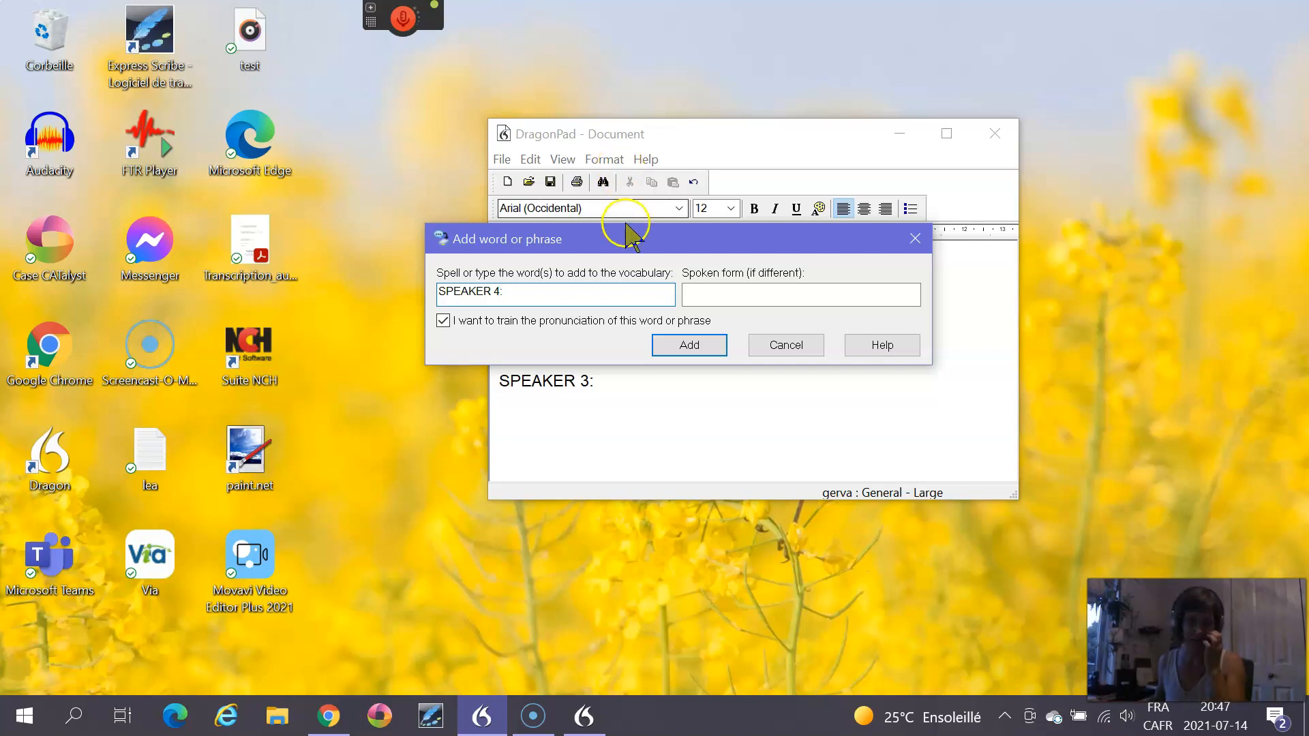
mouse_move(626, 241)
left_mouse_down()
mouse_move(737, 487)
mouse_move(545, 235)
mouse_move(644, 251)
left_mouse_up()
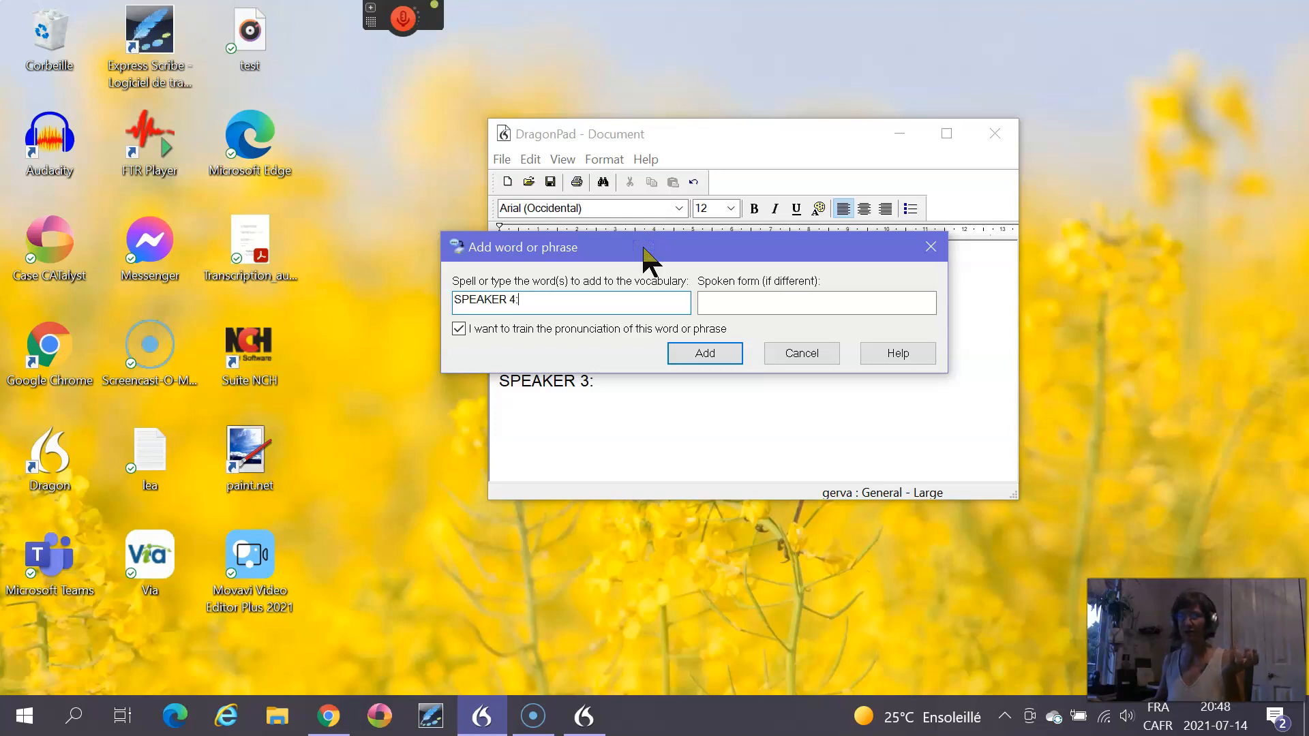
left_click(570, 305)
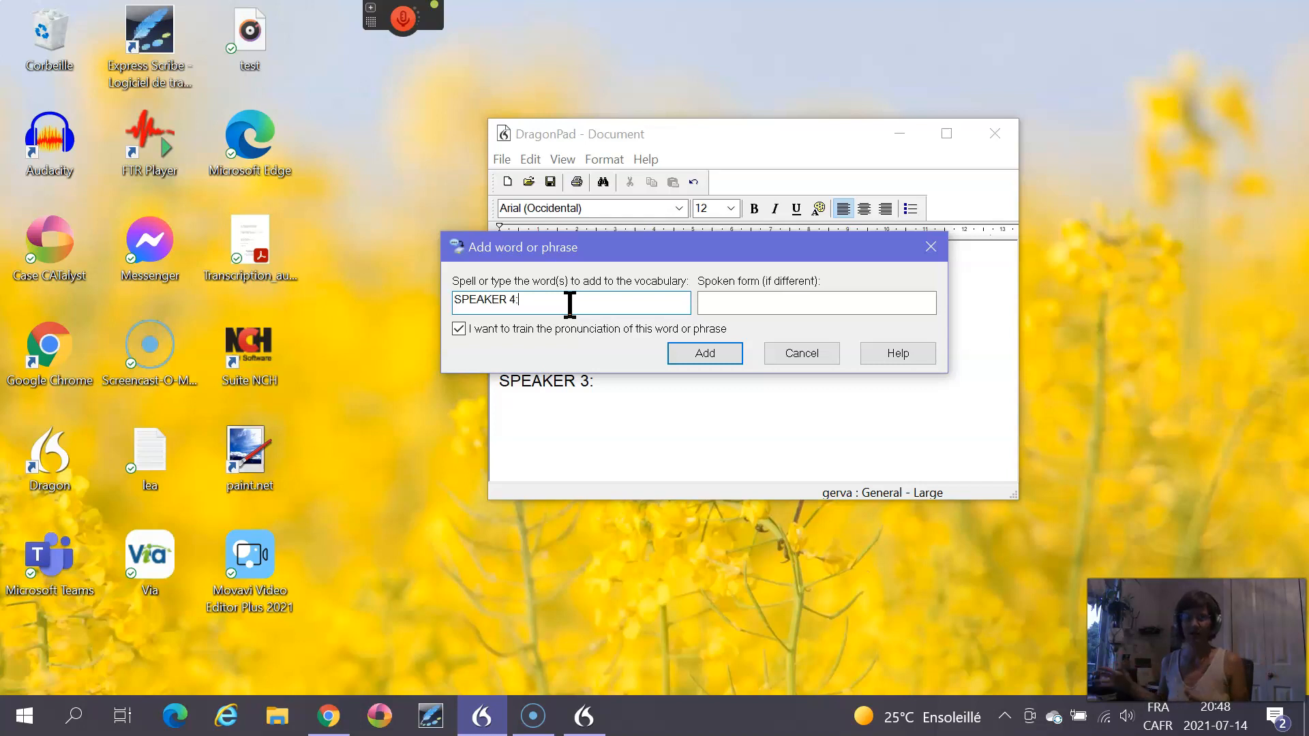
left_click(500, 305)
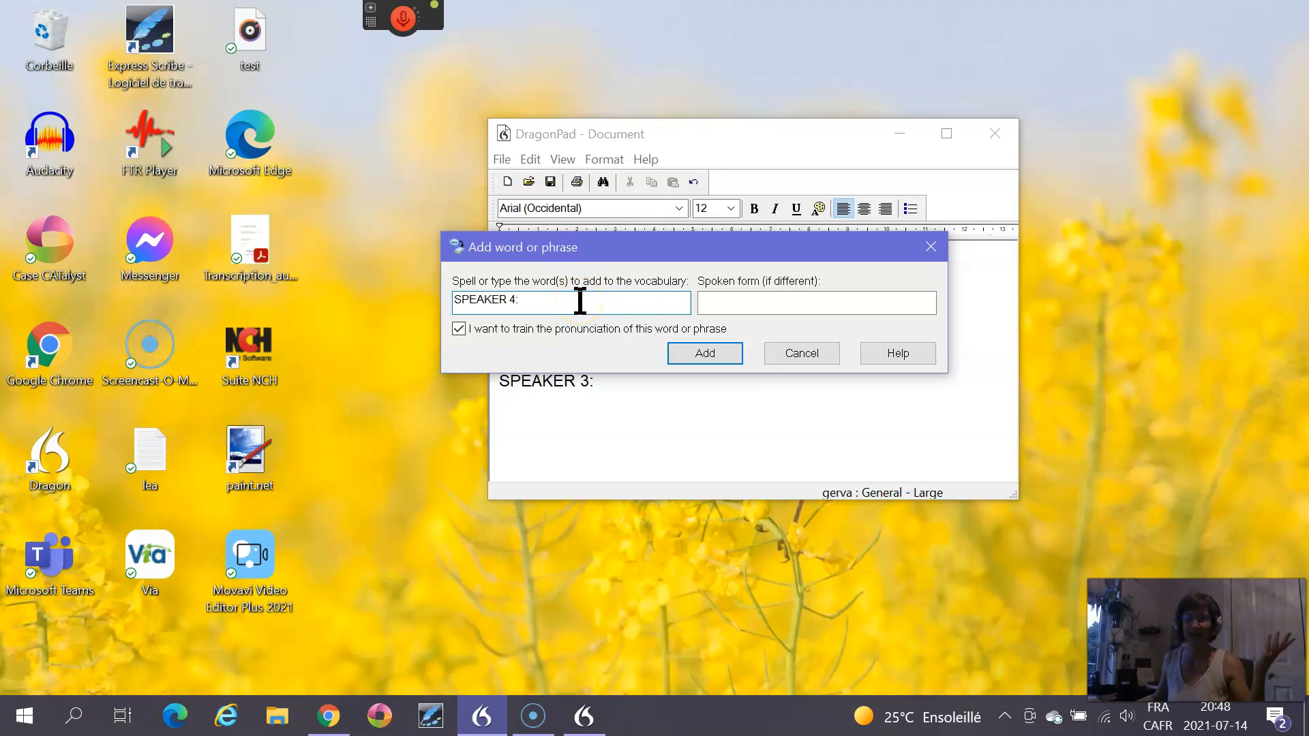
Set the spoken form of the SPEAKER 4: entry to "spee four"
left_click(712, 310)
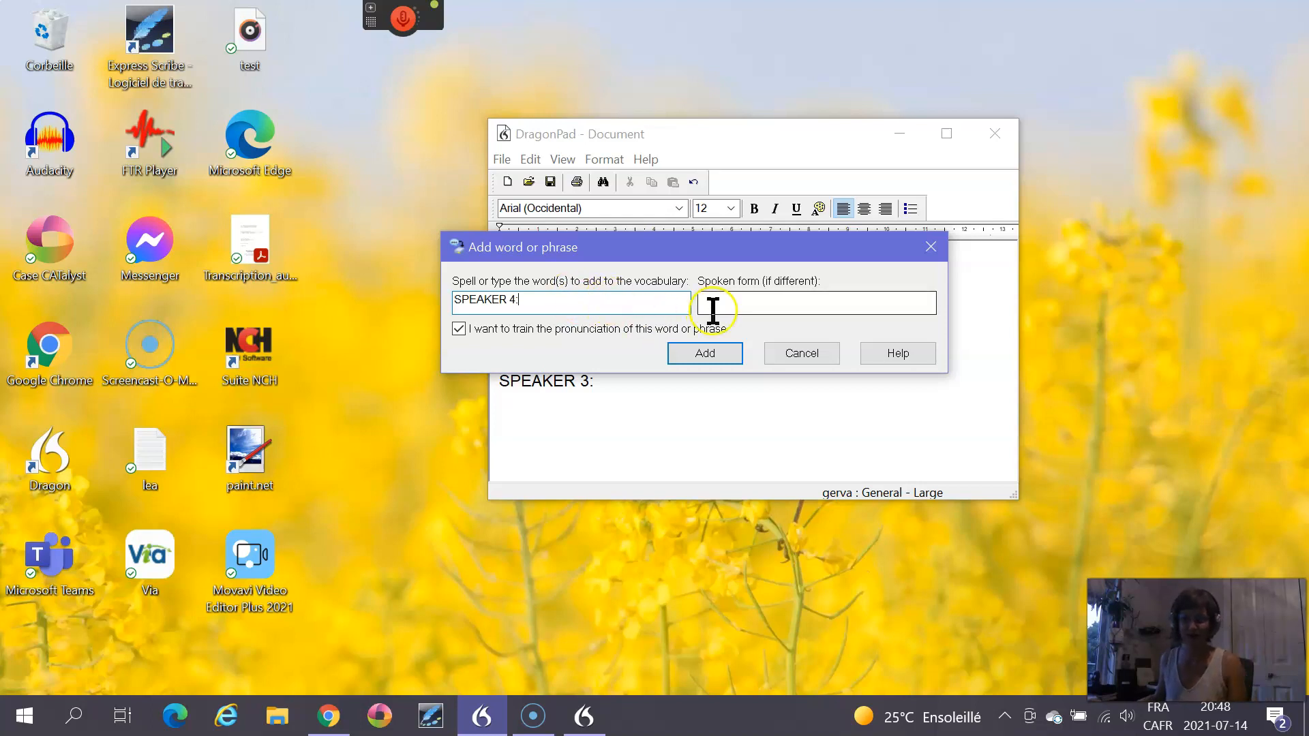
left_click(712, 310)
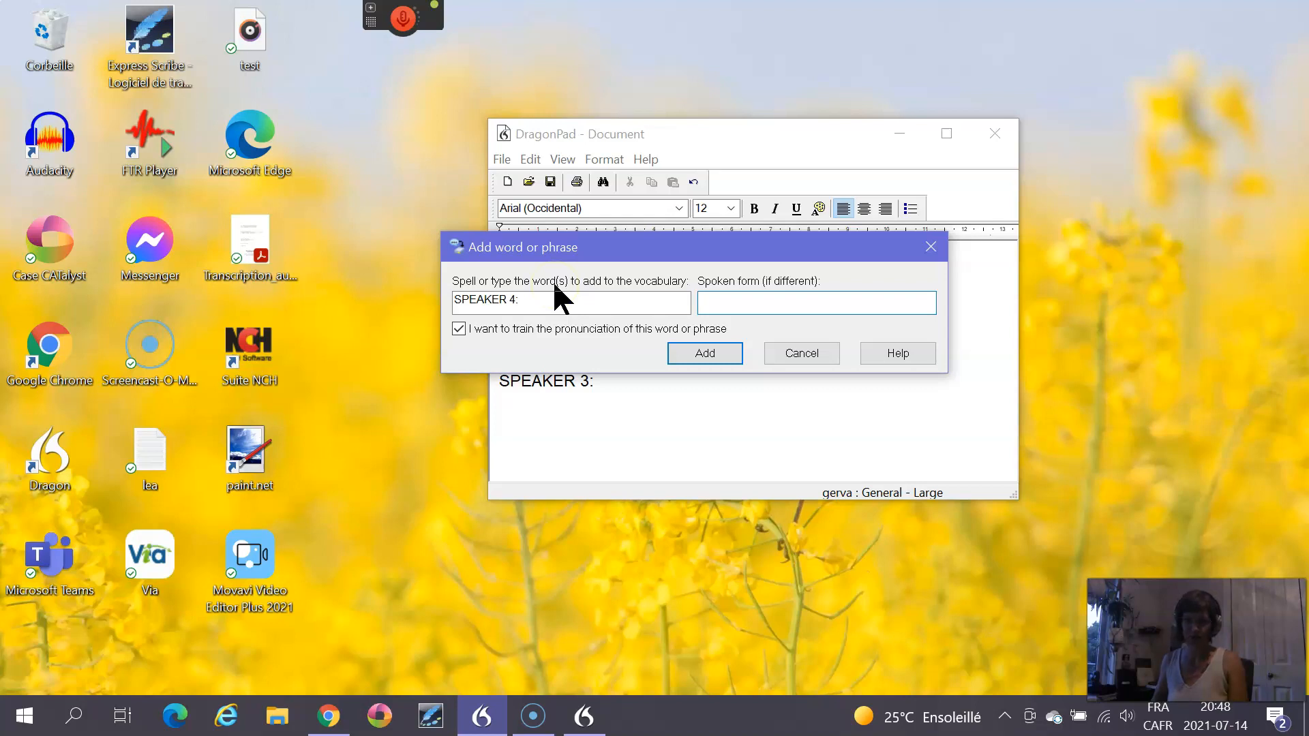
type("Spee four")
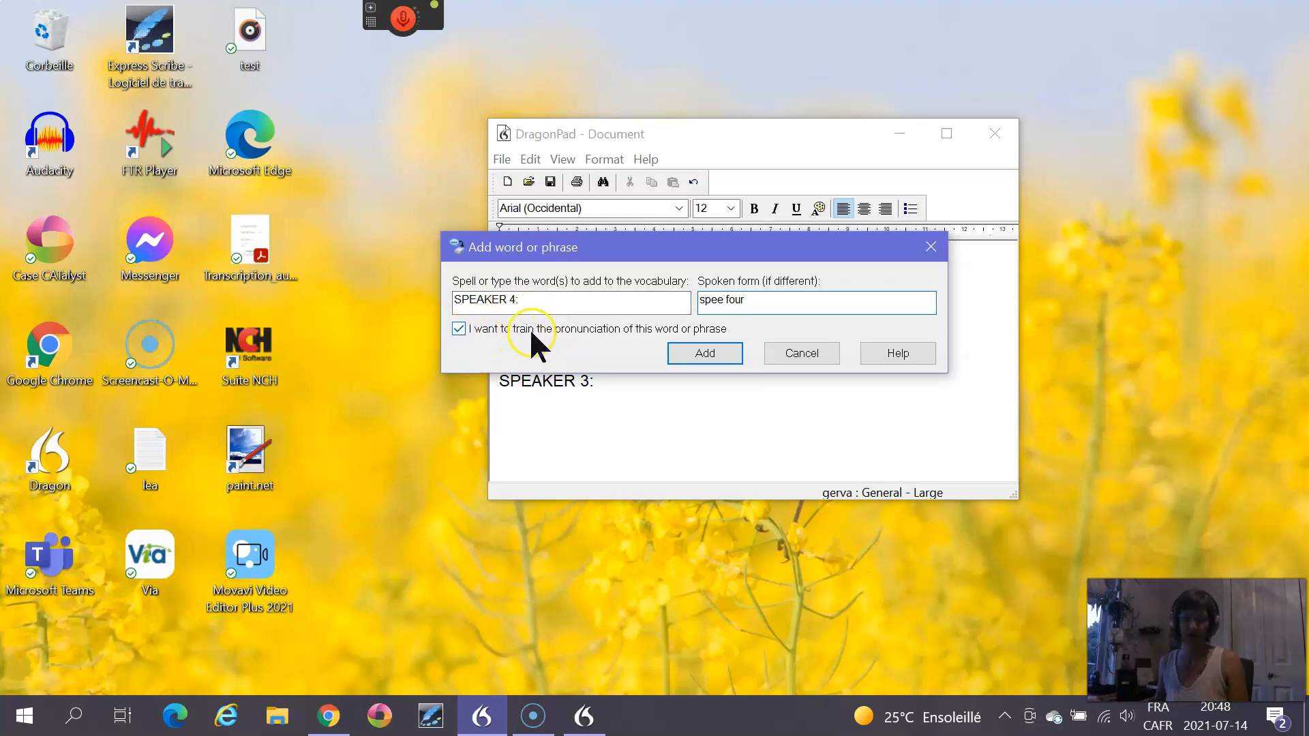
Add the entry with pronunciation training, record "spee four" and save the training
left_click(699, 353)
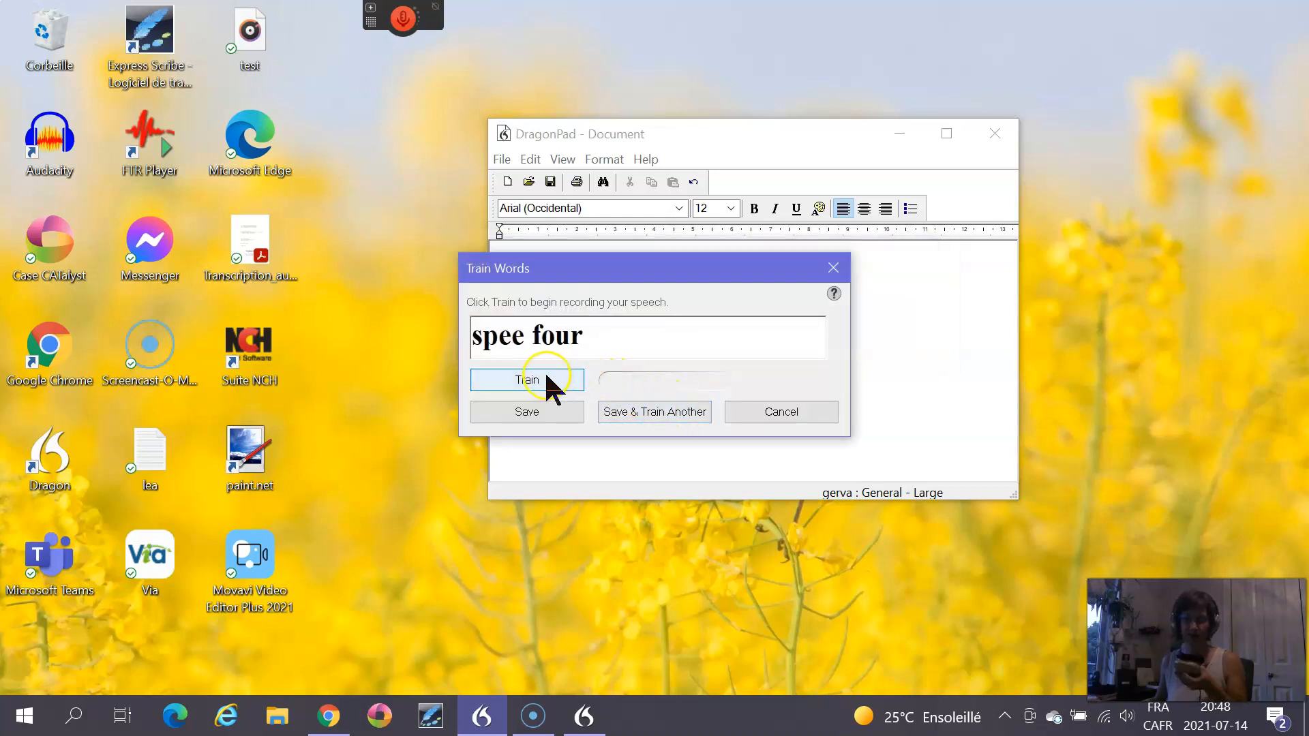
left_click(521, 379)
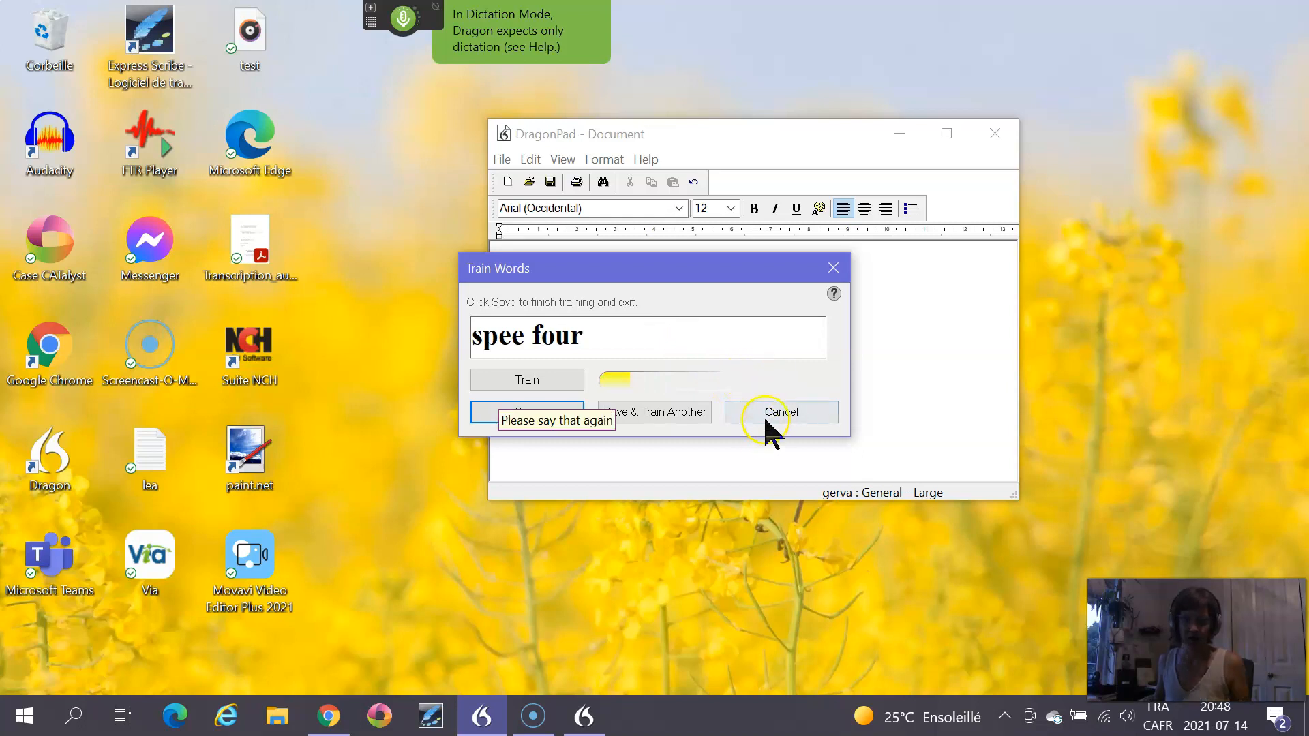
left_click(527, 407)
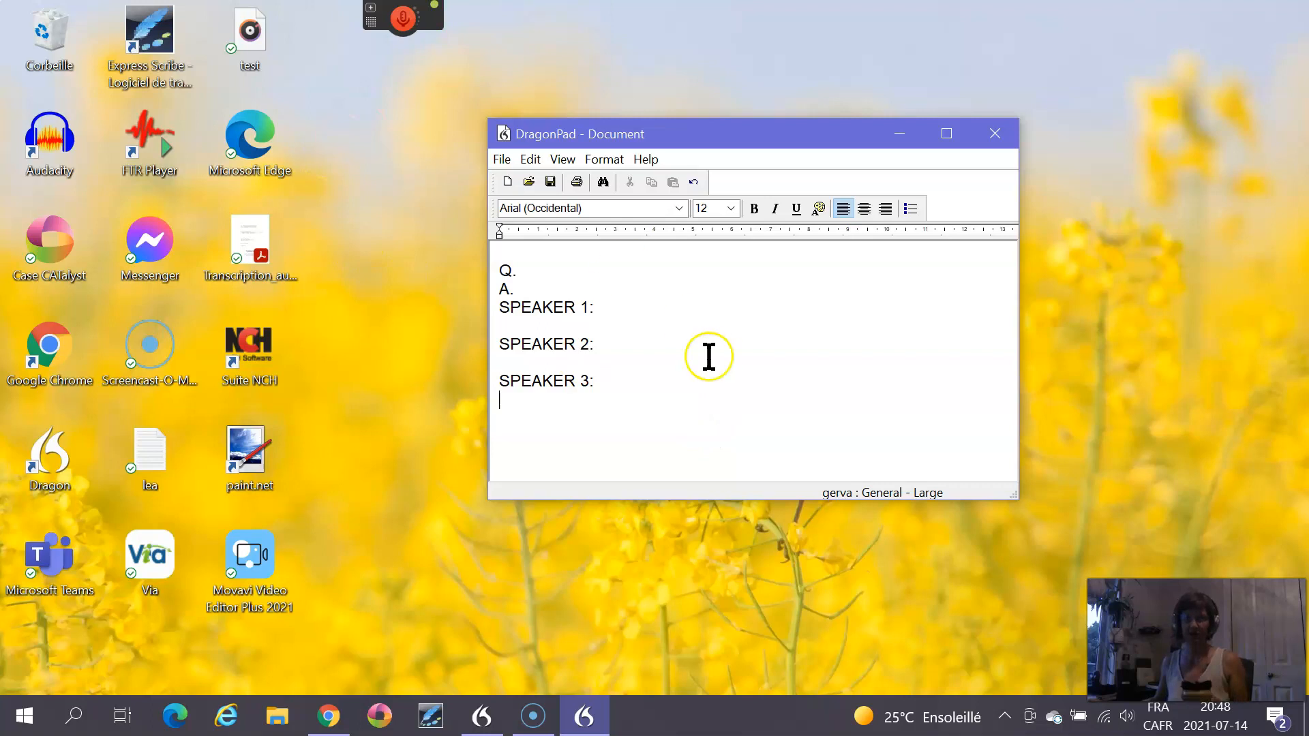
Dictate the new SPEAKER 4: entry on the line below SPEAKER 3:, then switch the microphone off
left_click(416, 39)
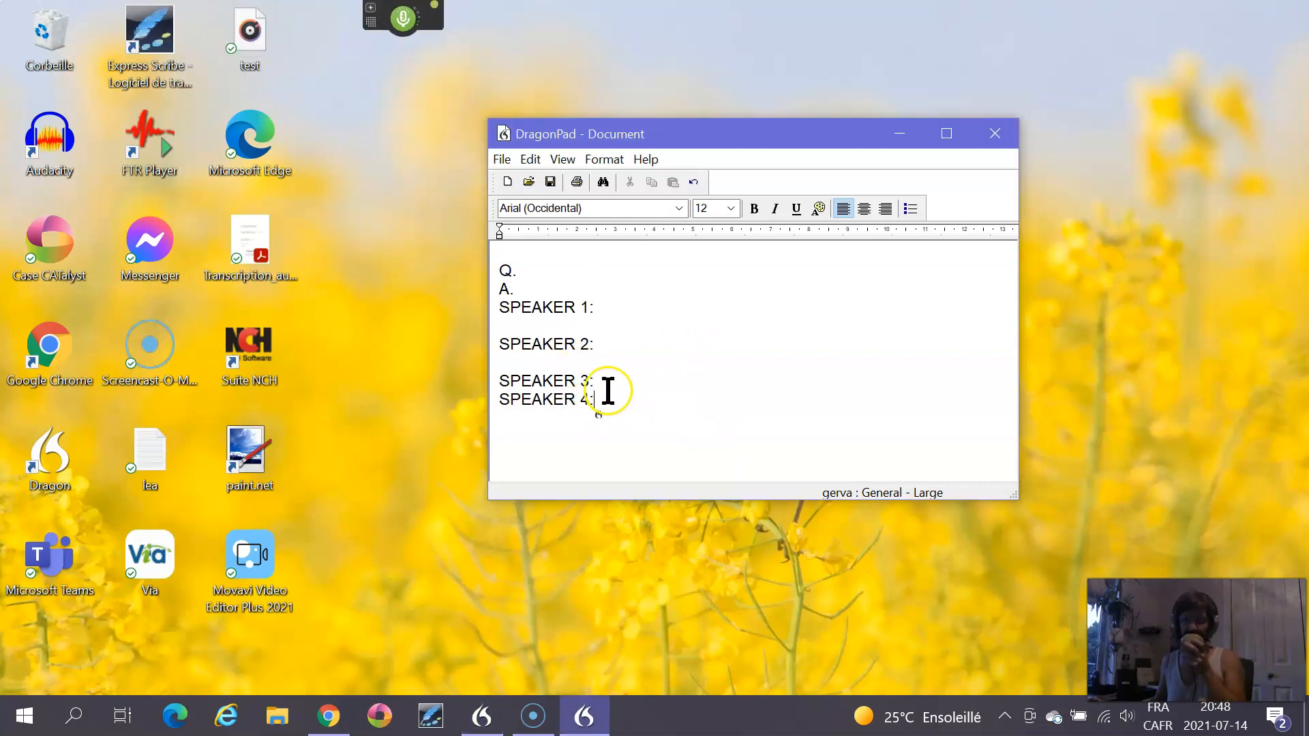
left_click(401, 36)
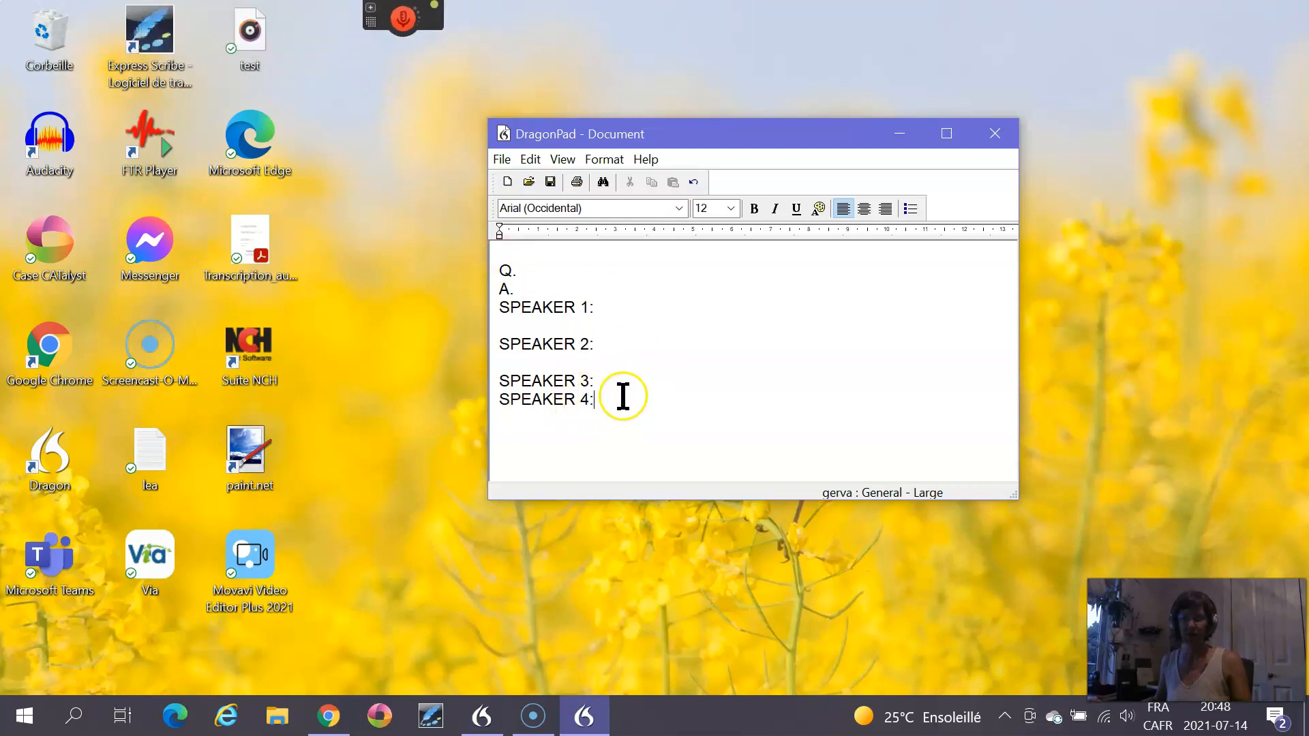
left_click_drag(614, 379, 537, 340)
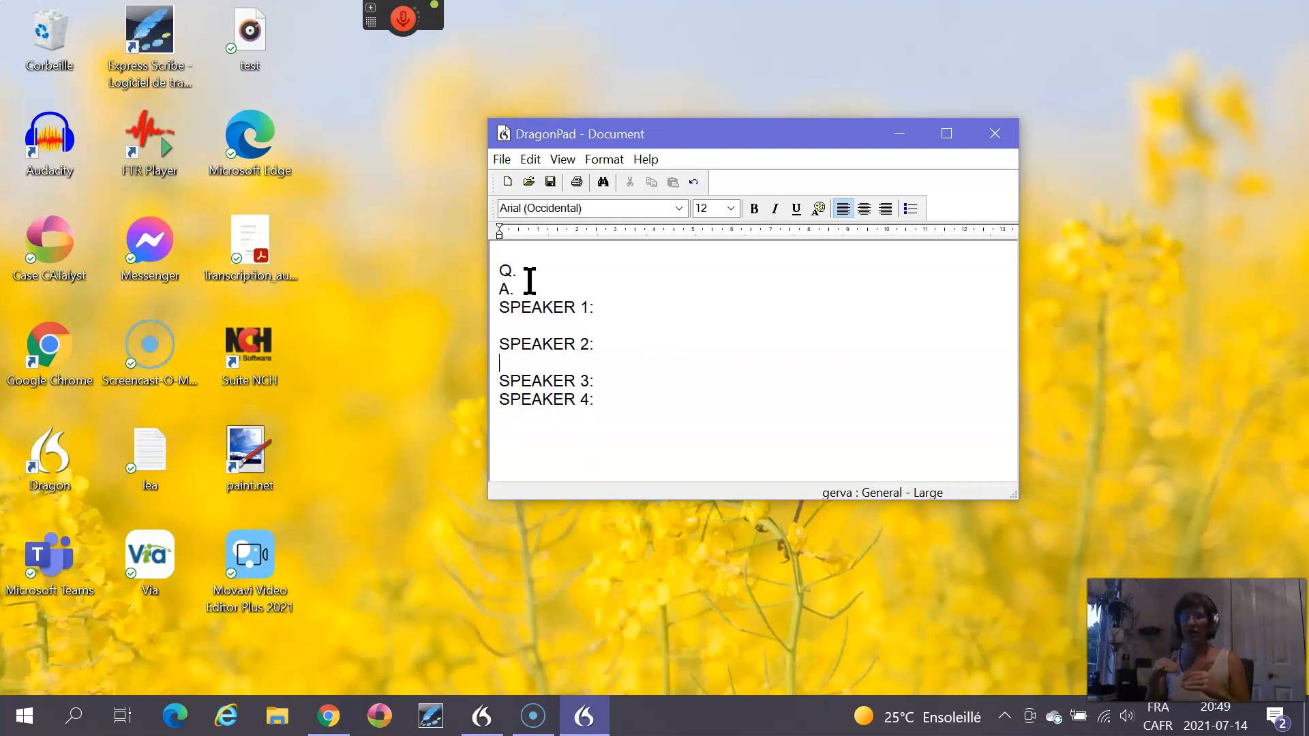
Open the Vocabulary Editor and search for "spea" to list the custom speaker entries
left_click(335, 30)
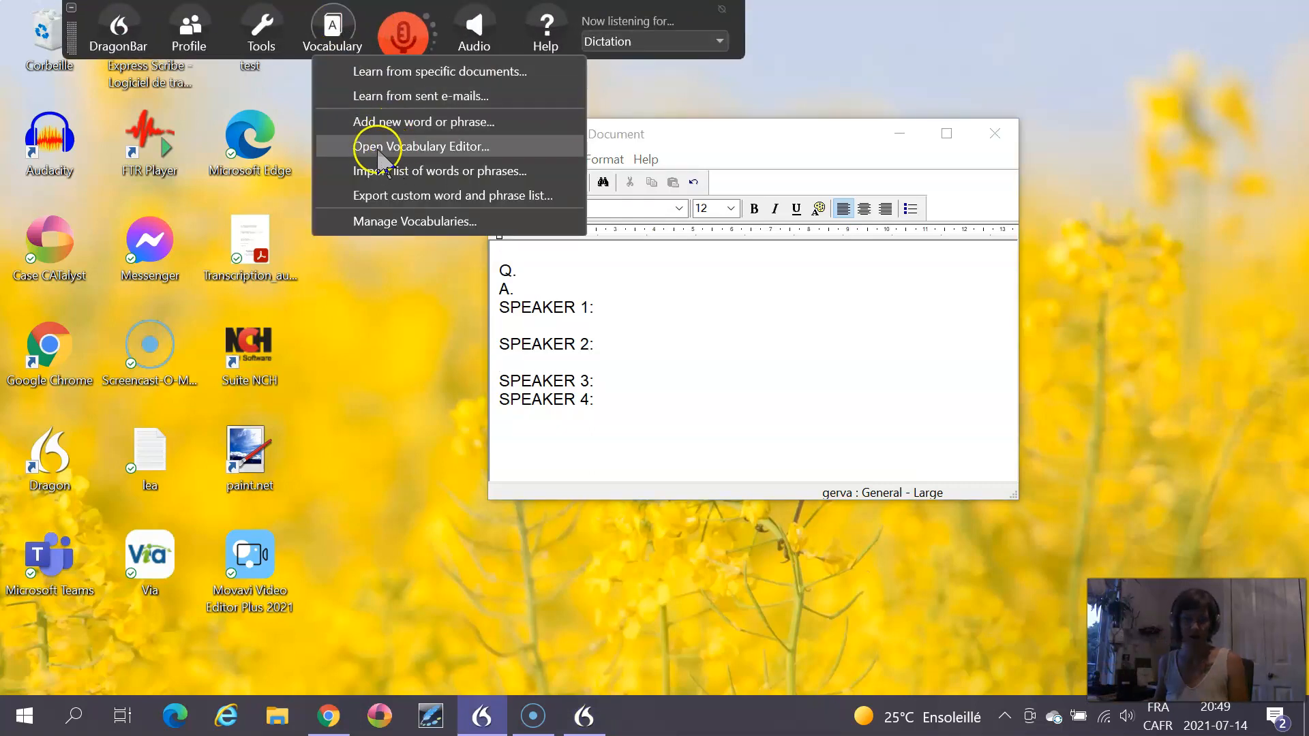
left_click(462, 169)
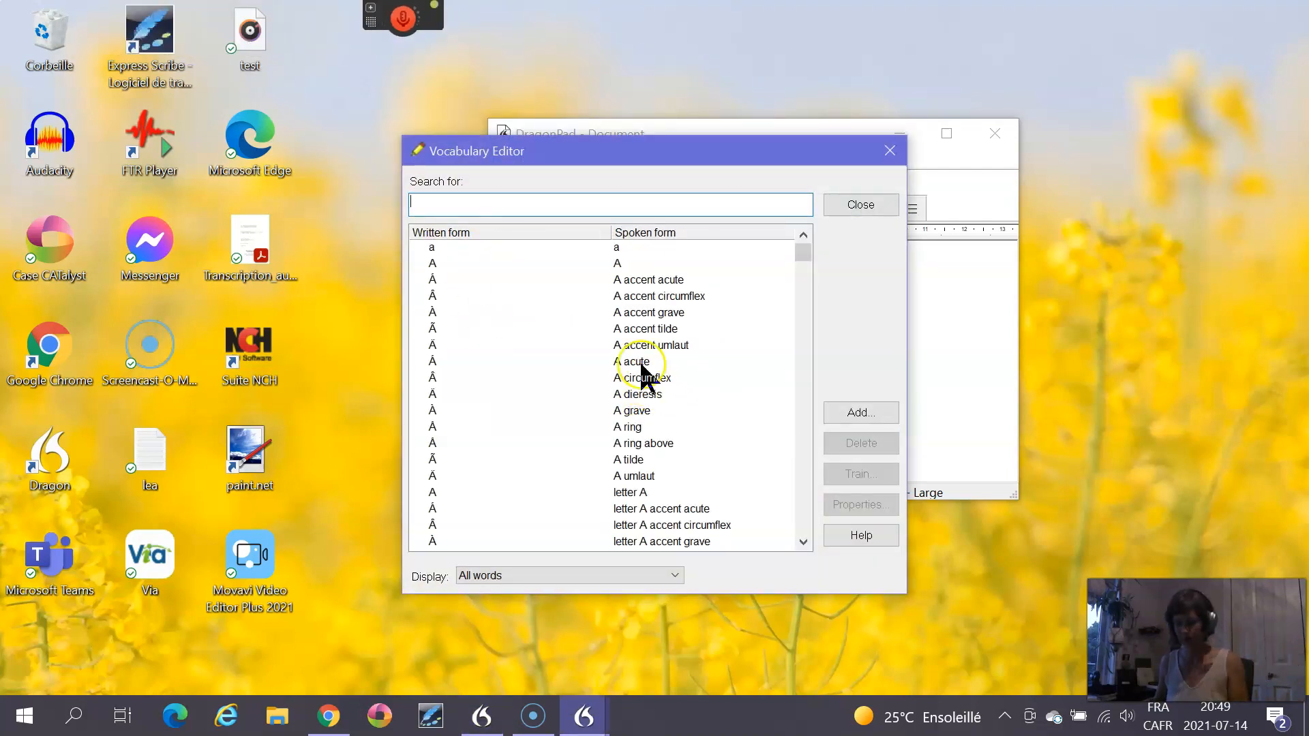
type("spea")
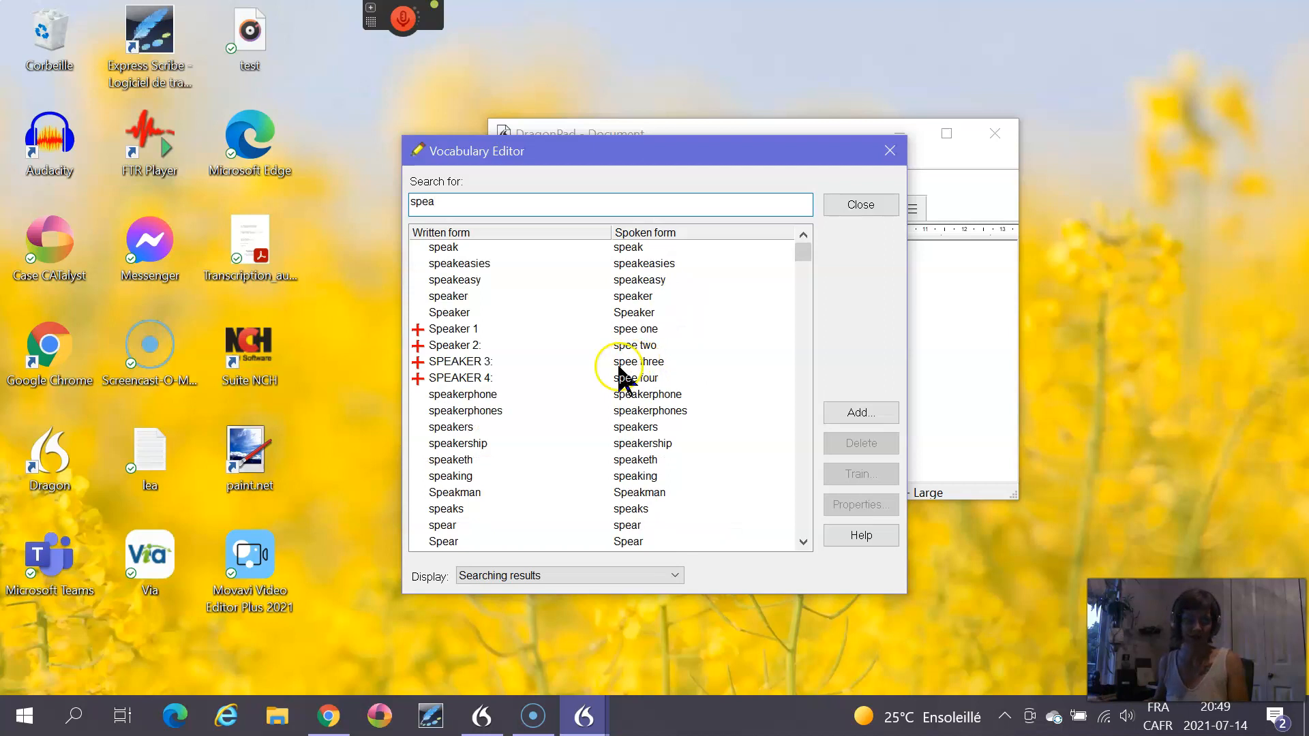
Review the default formatting properties of the SPEAKER 3: vocabulary entry
left_click(483, 369)
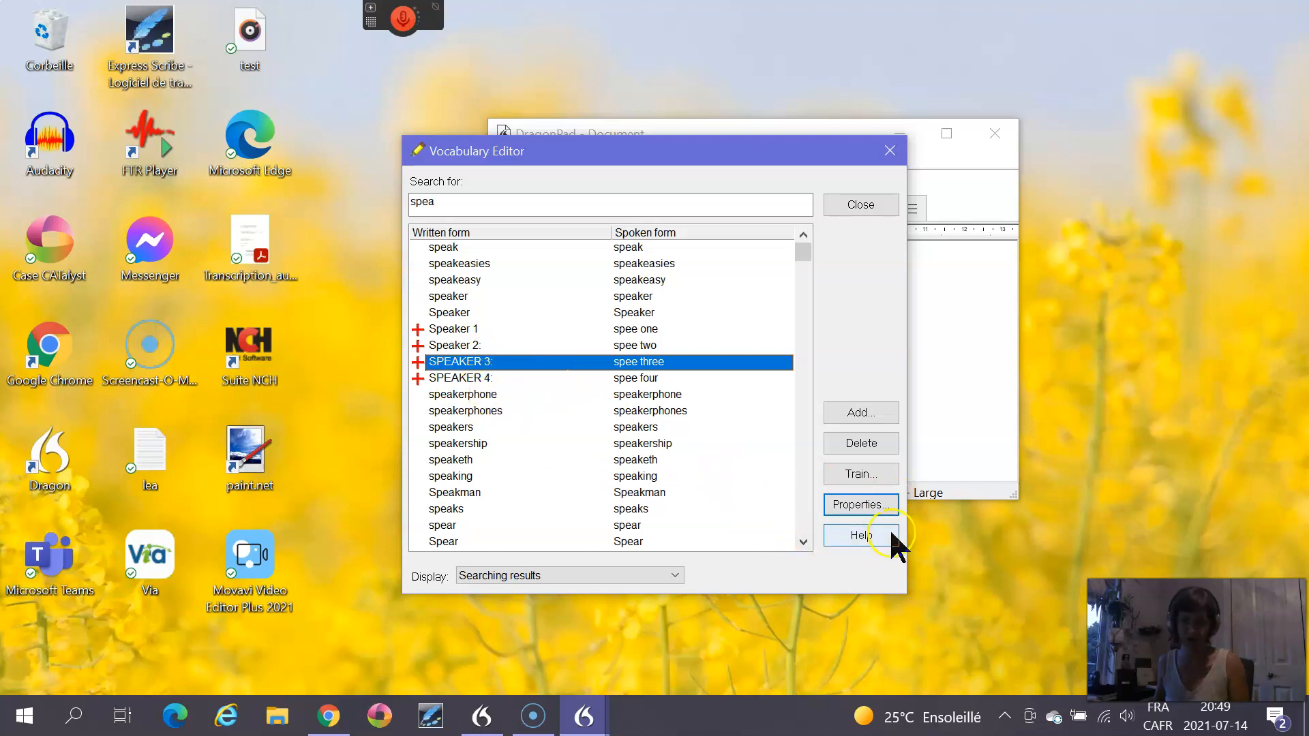
left_click(883, 507)
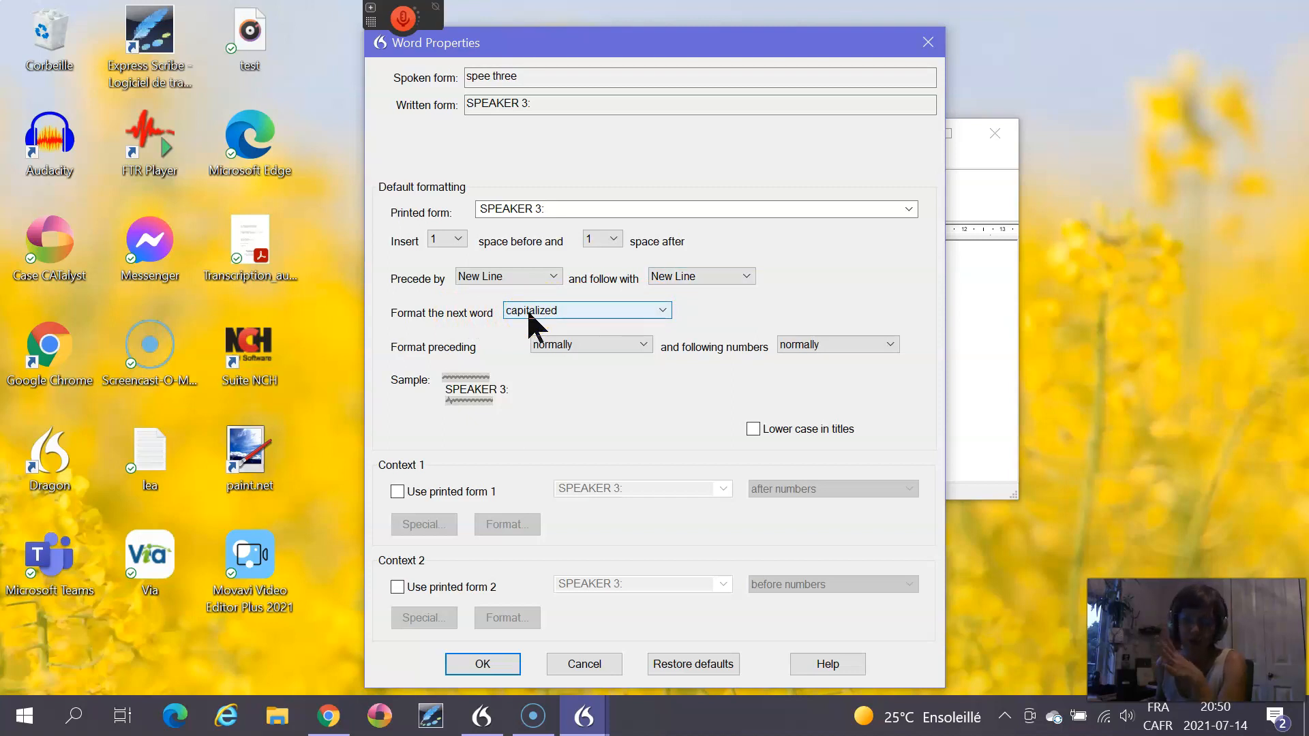
left_click(441, 362)
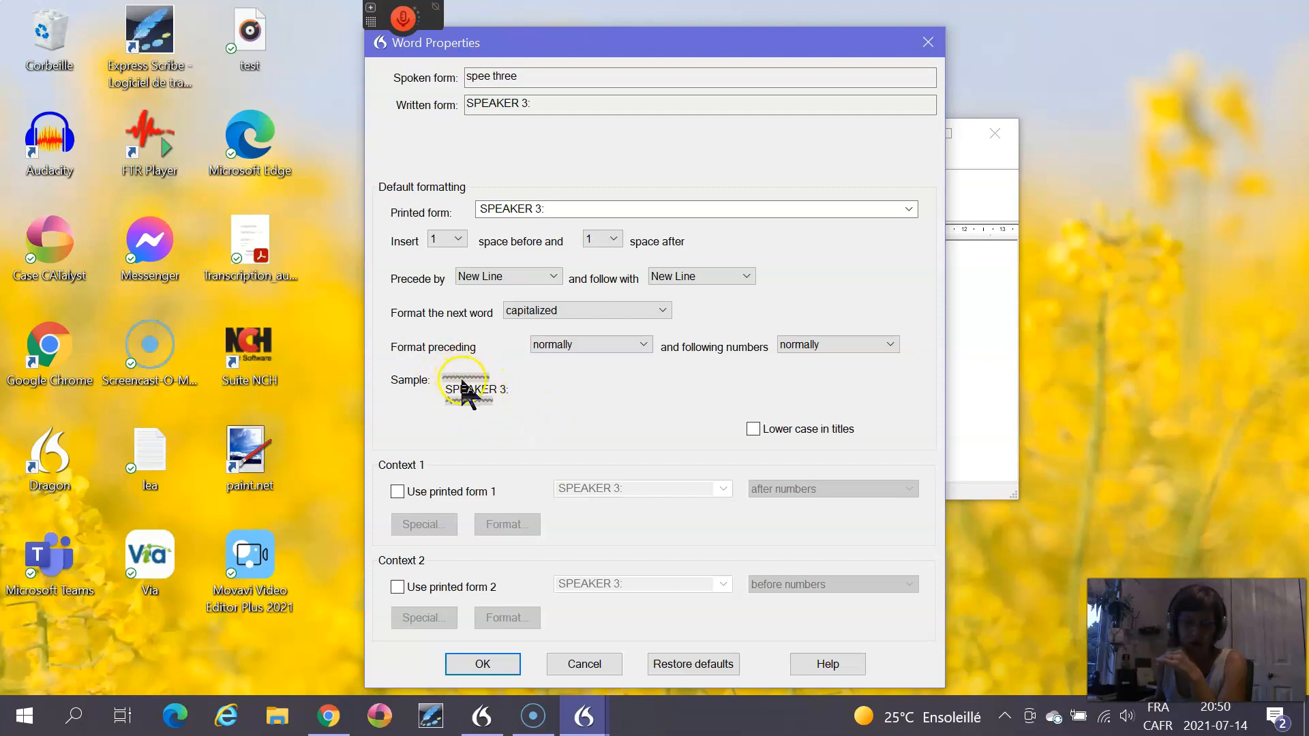
left_click(494, 665)
Set the SPEAKER 4: entry to be preceded by and followed with New Line, with the next word capitalized
left_click(494, 377)
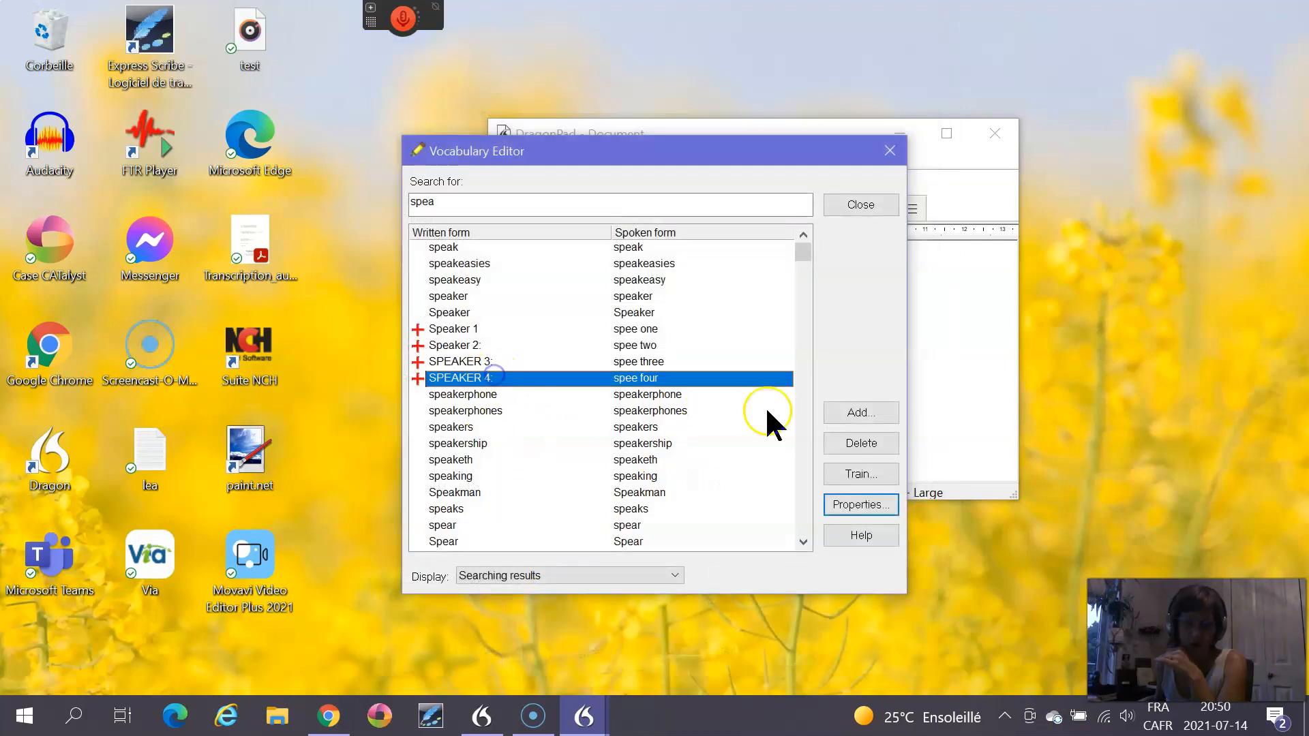
left_click(862, 505)
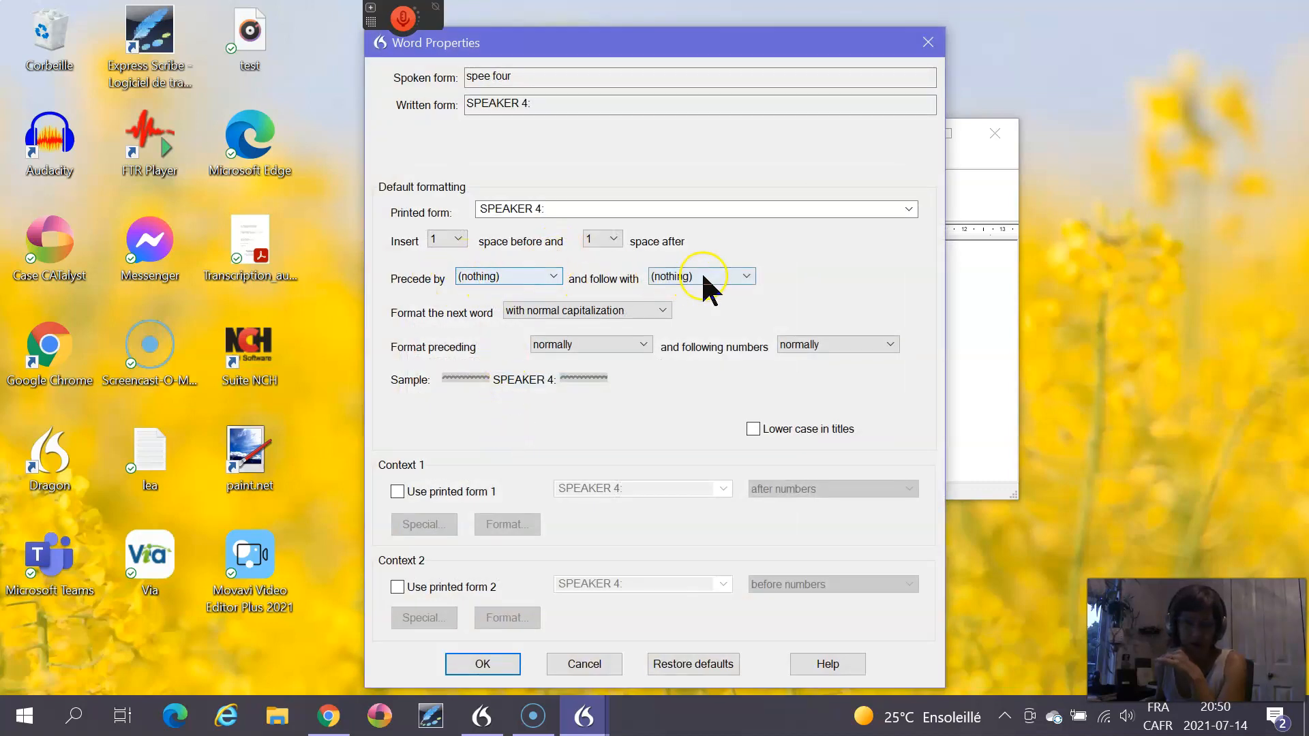
left_click(450, 278)
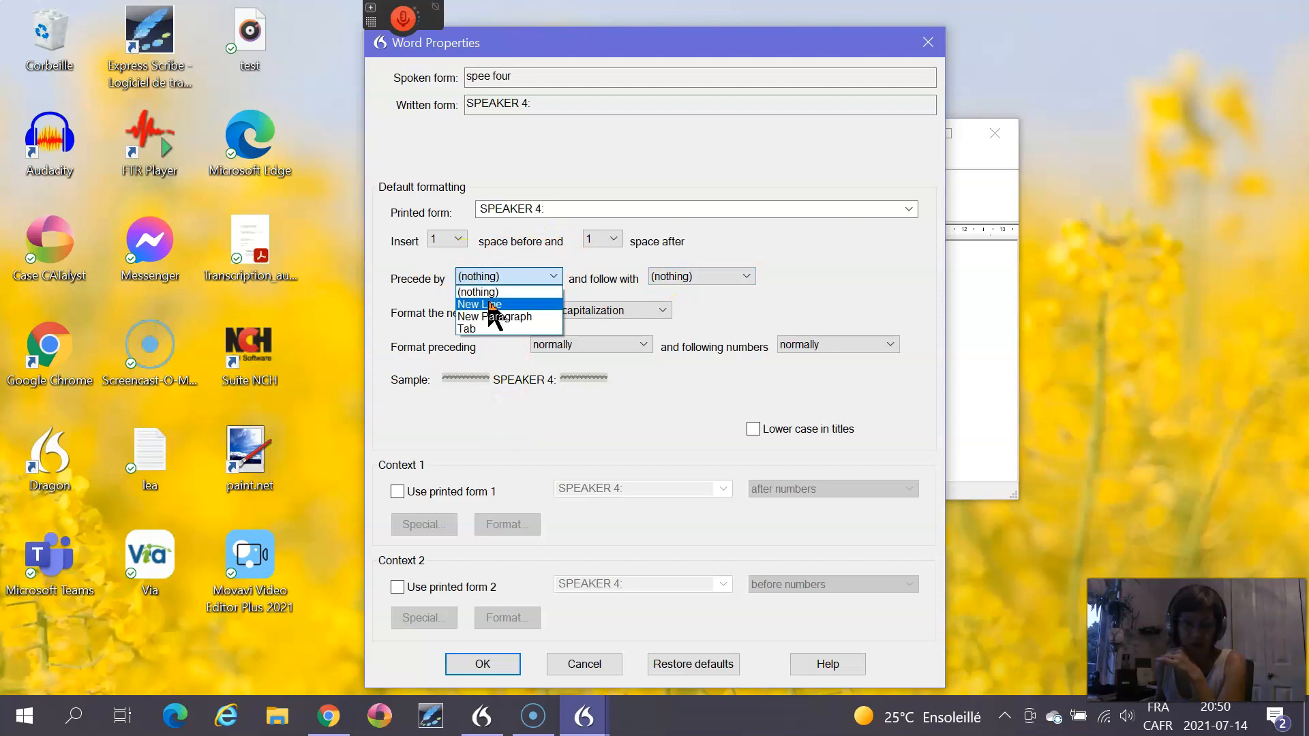
left_click(489, 300)
left_click(695, 276)
left_click(678, 300)
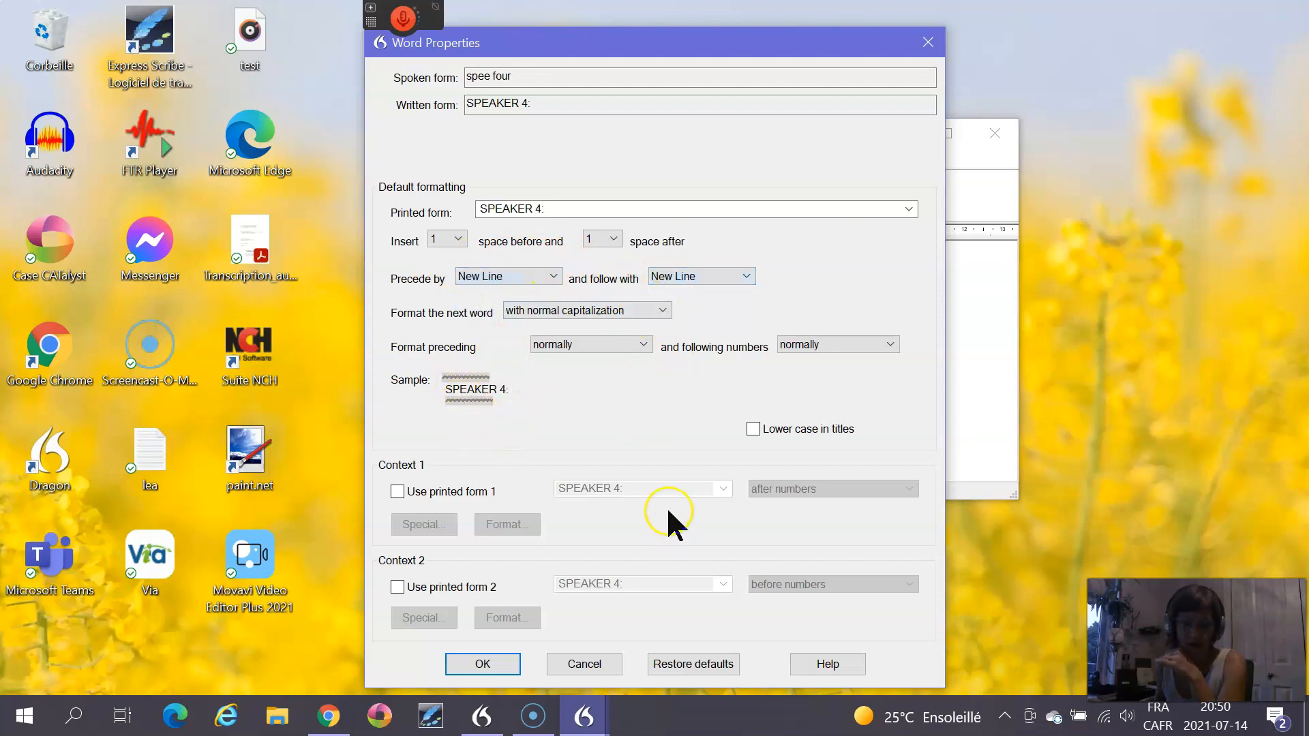
left_click(648, 311)
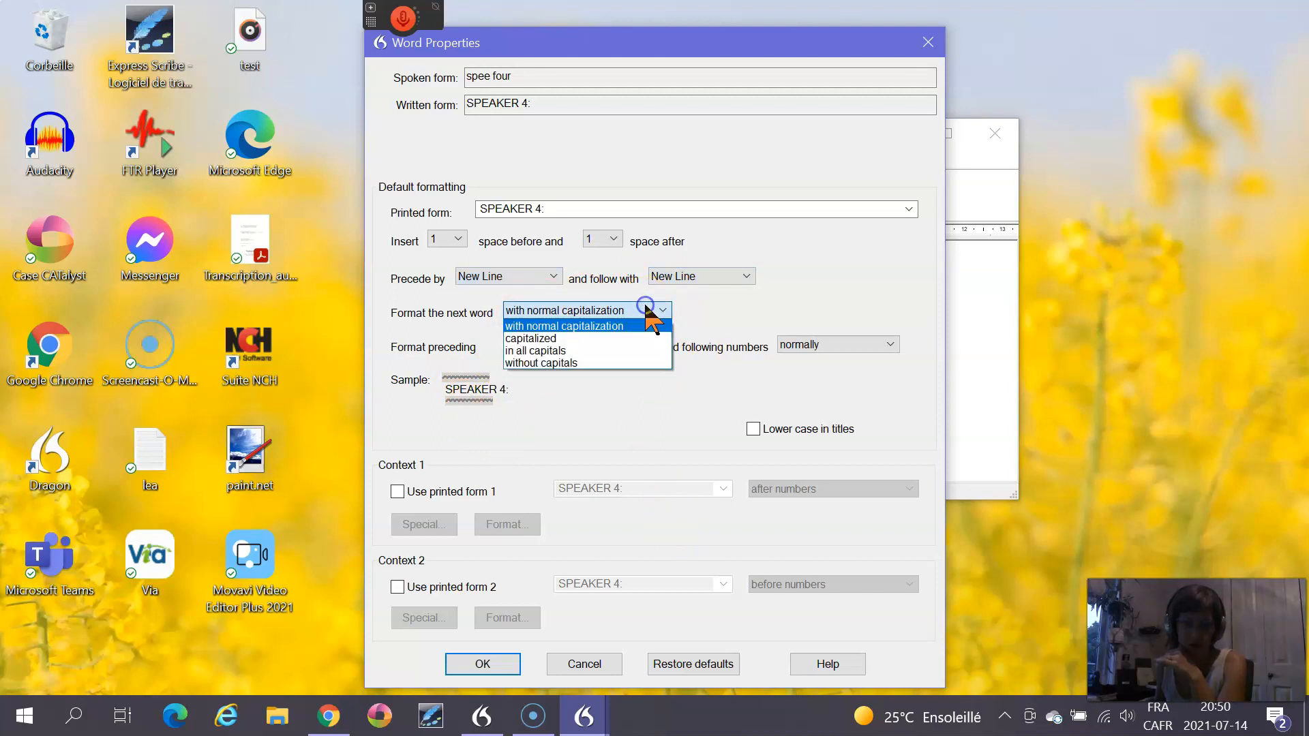
left_click(620, 339)
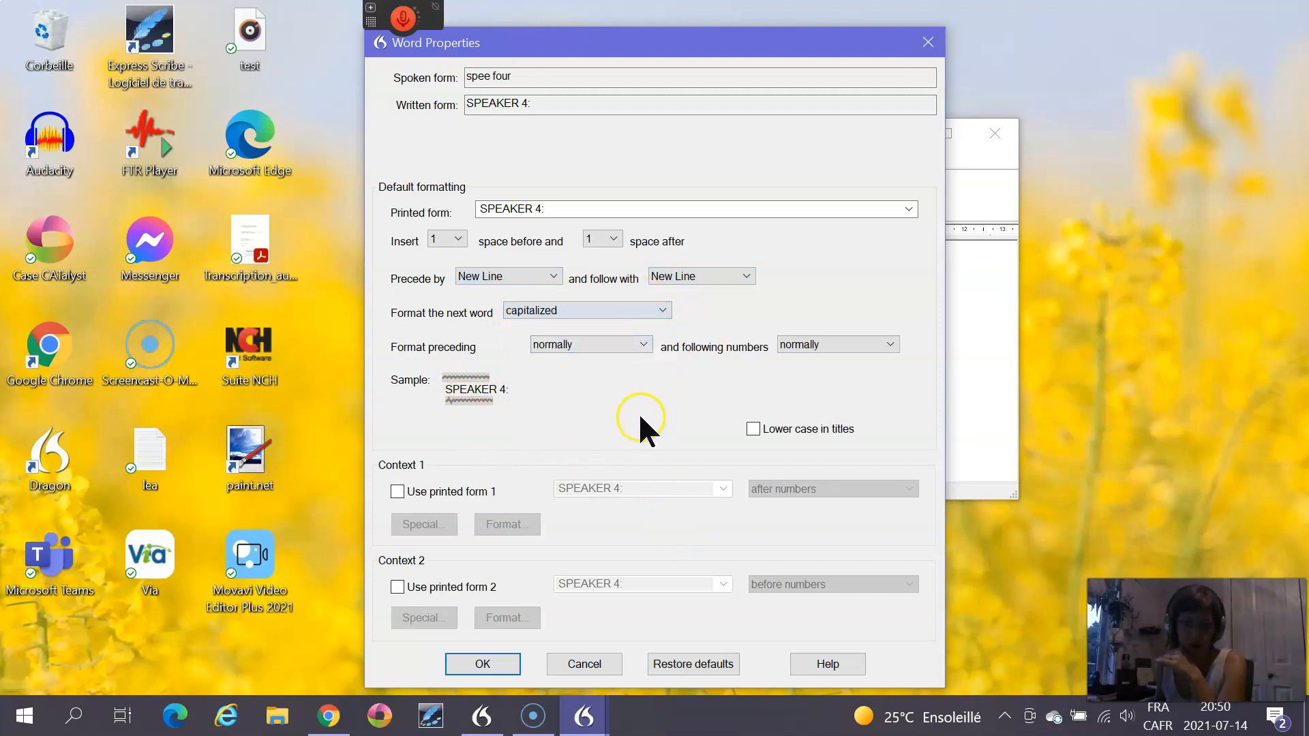
left_click(492, 665)
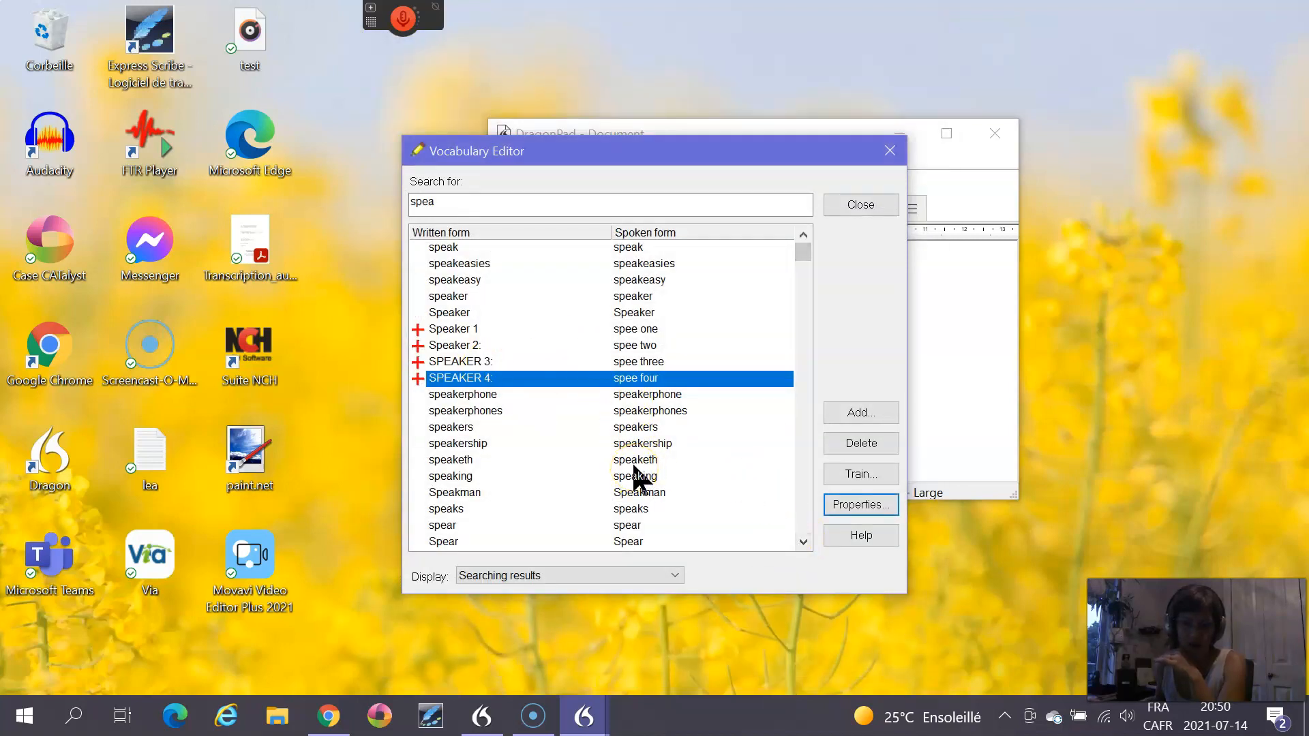
Search the vocabulary for "q.", review the formatting properties of the custom Q. entry, and close the Vocabulary Editor
double_click(490, 202)
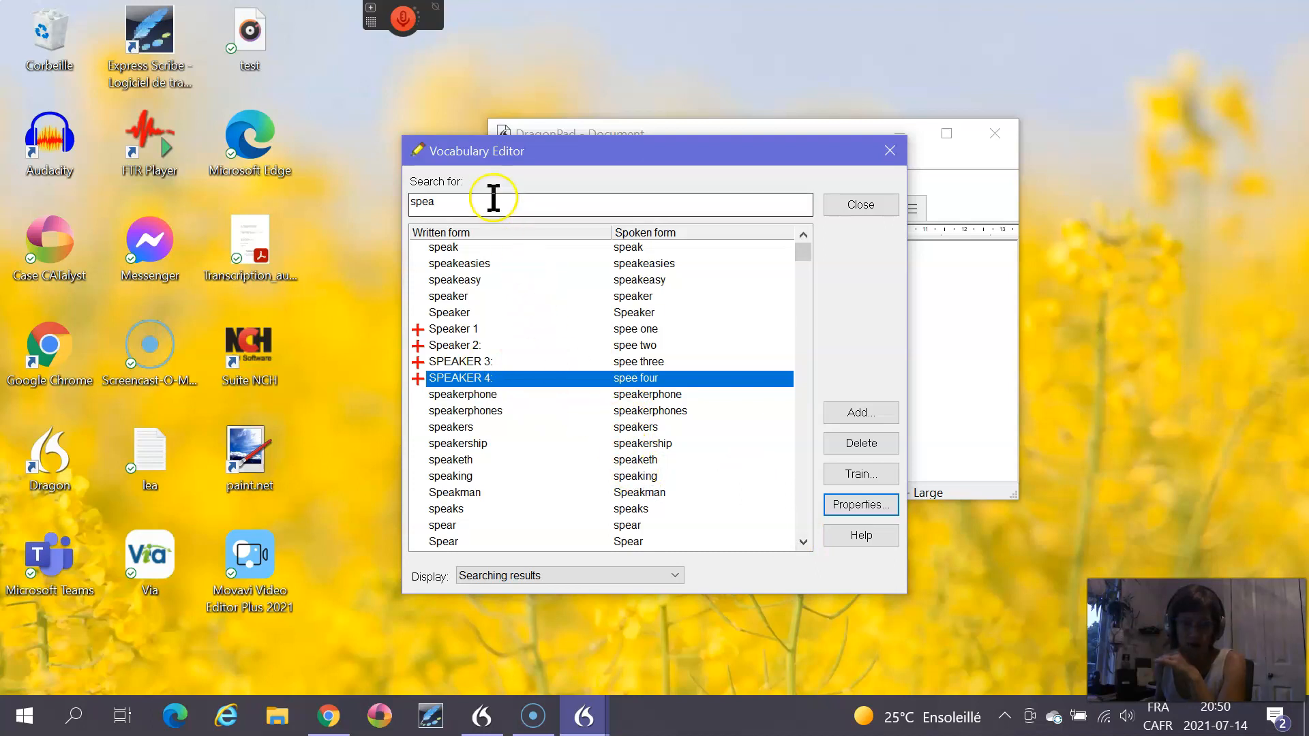
type("q.")
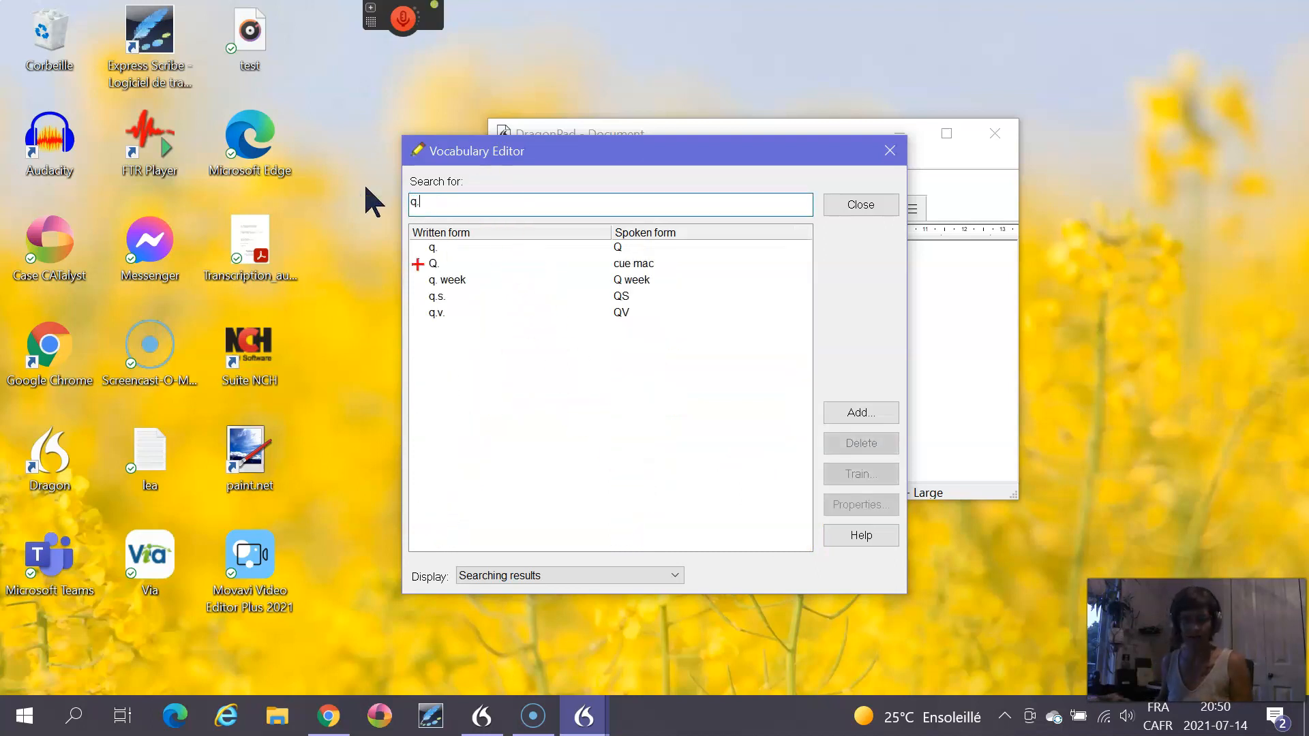
left_click(465, 264)
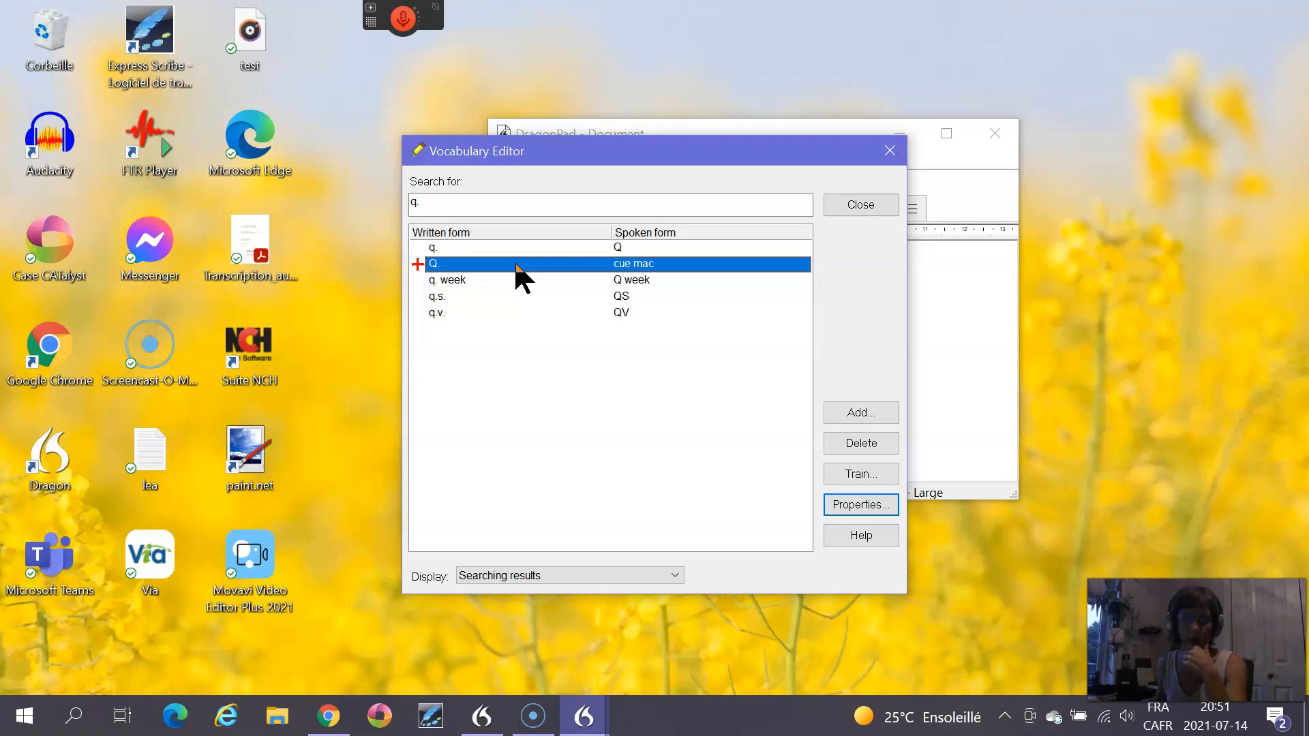
left_click(853, 507)
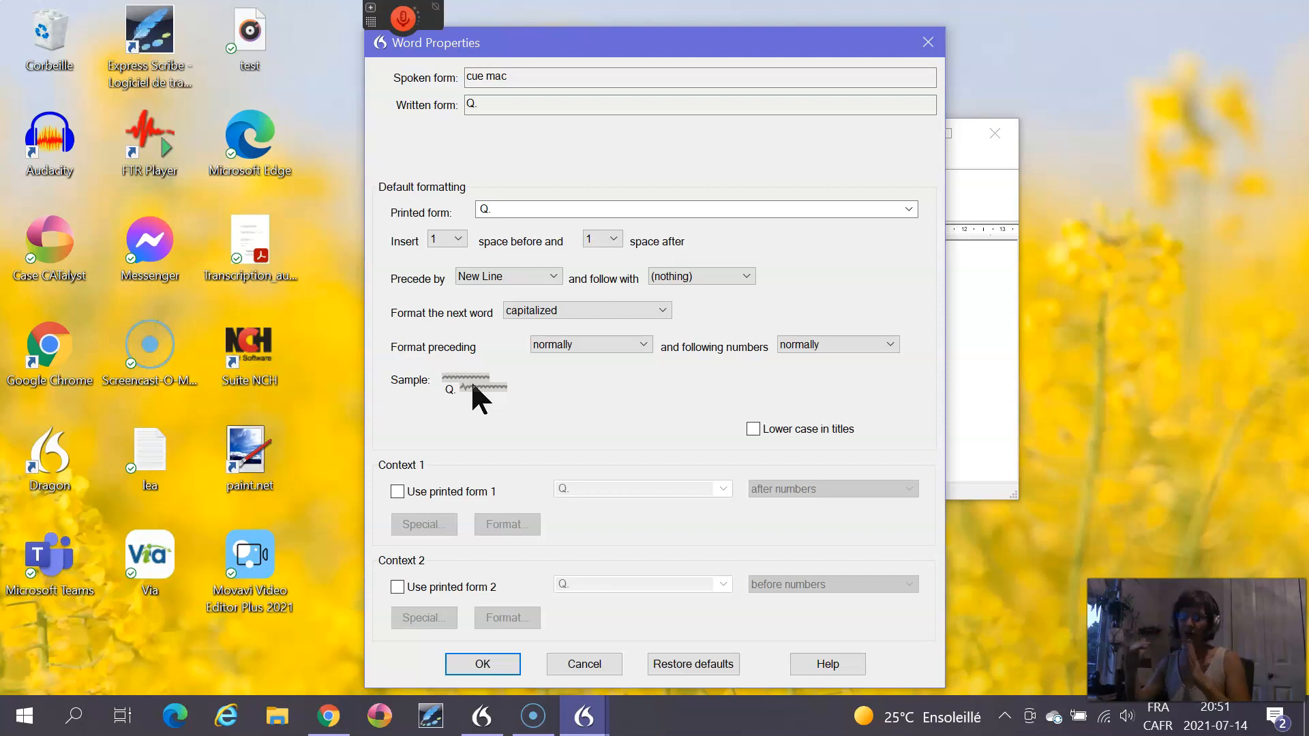
left_click(403, 279)
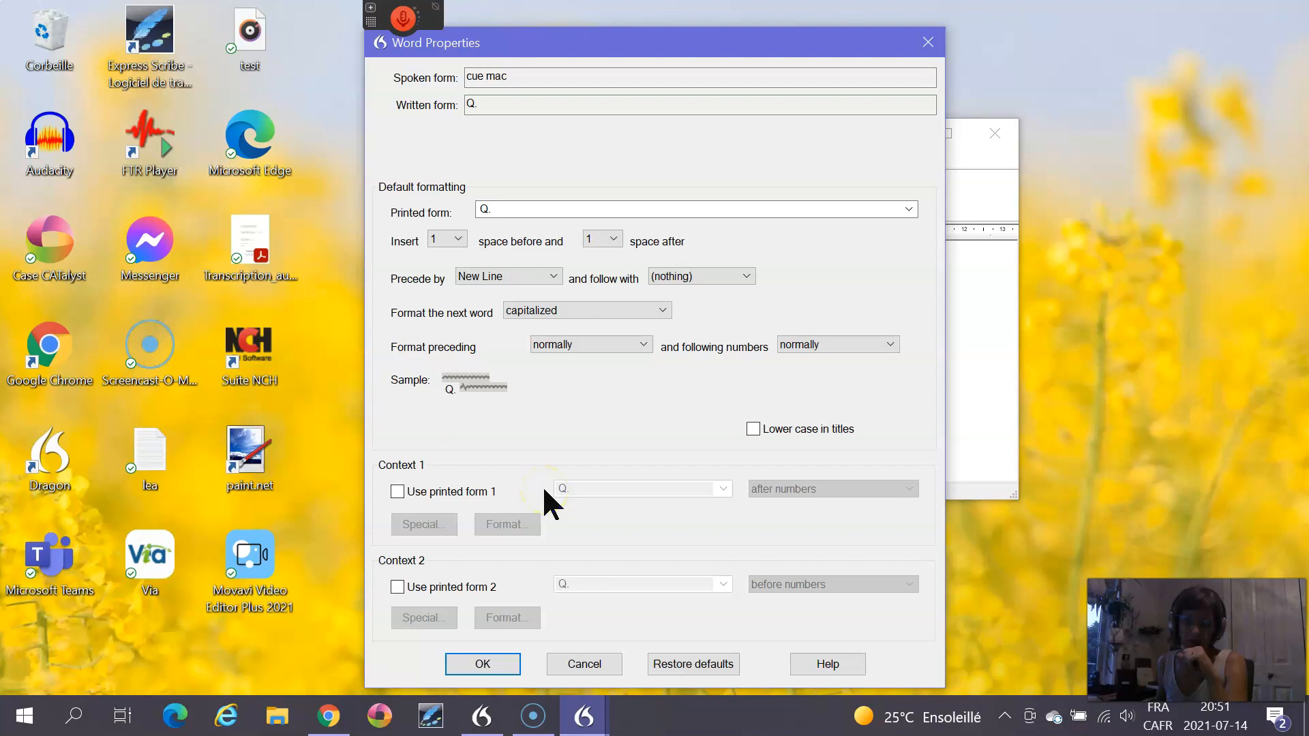
left_click(489, 664)
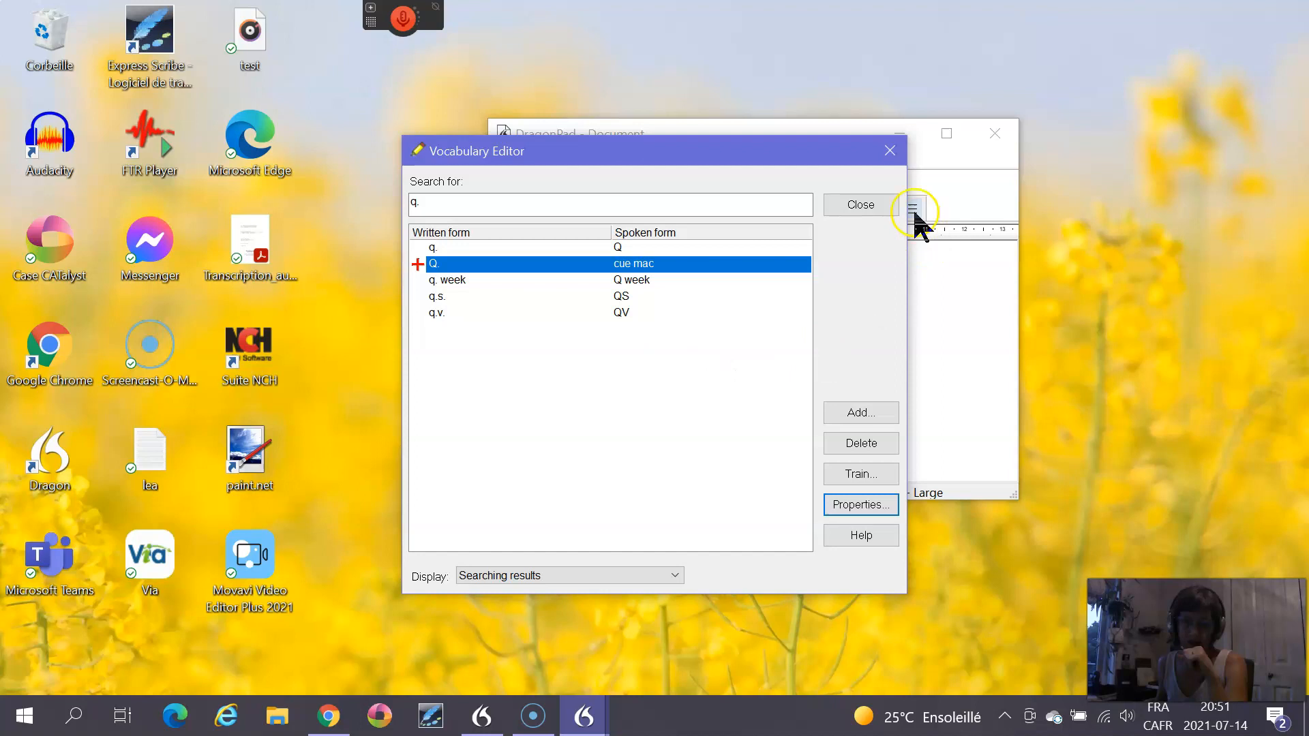
left_click(890, 150)
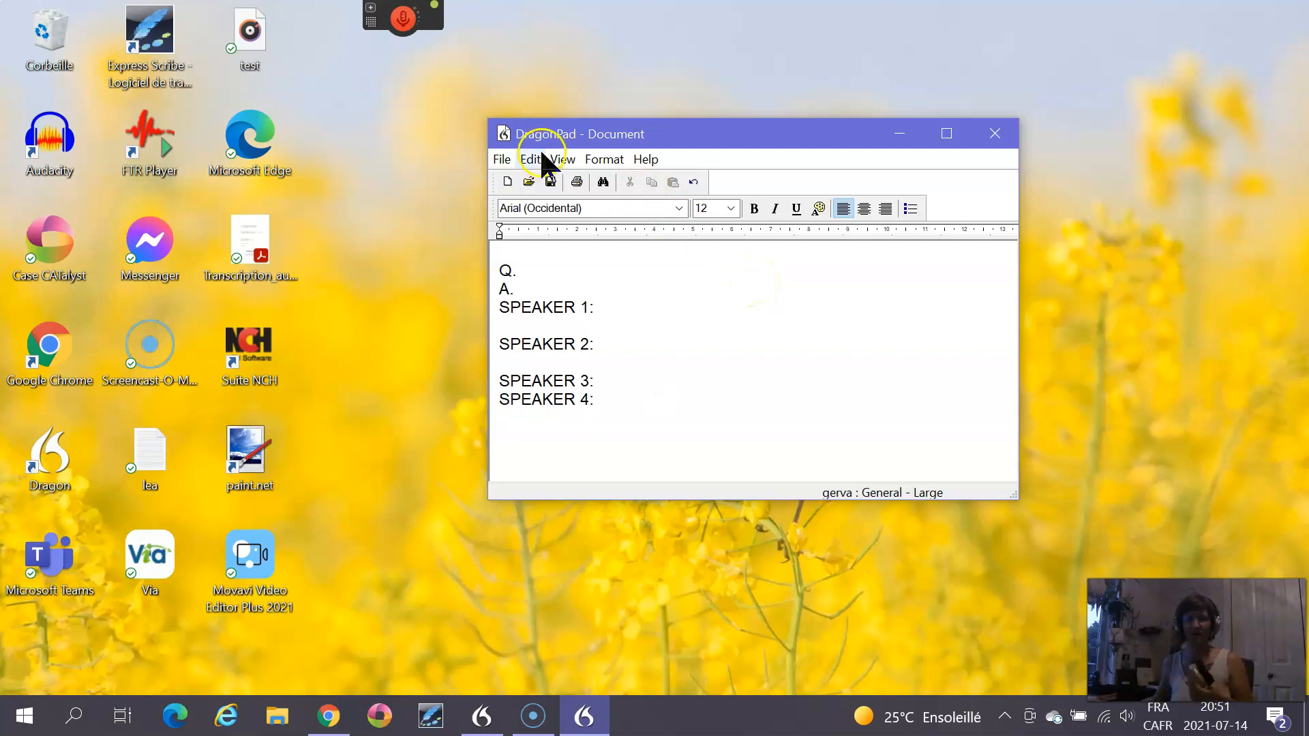
Dictate a sample Q. and A. exchange asking for a name and an address, and switch the microphone off
mouse_move(405, 27)
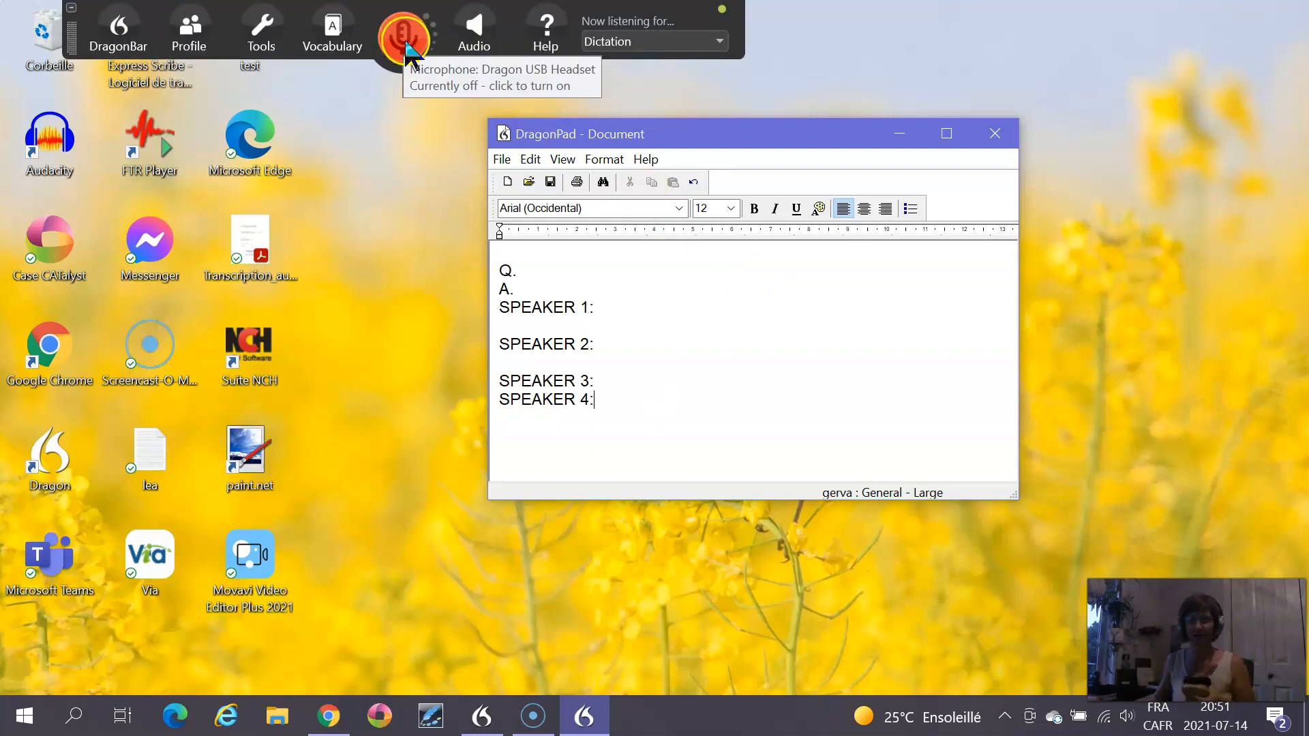
left_click(405, 41)
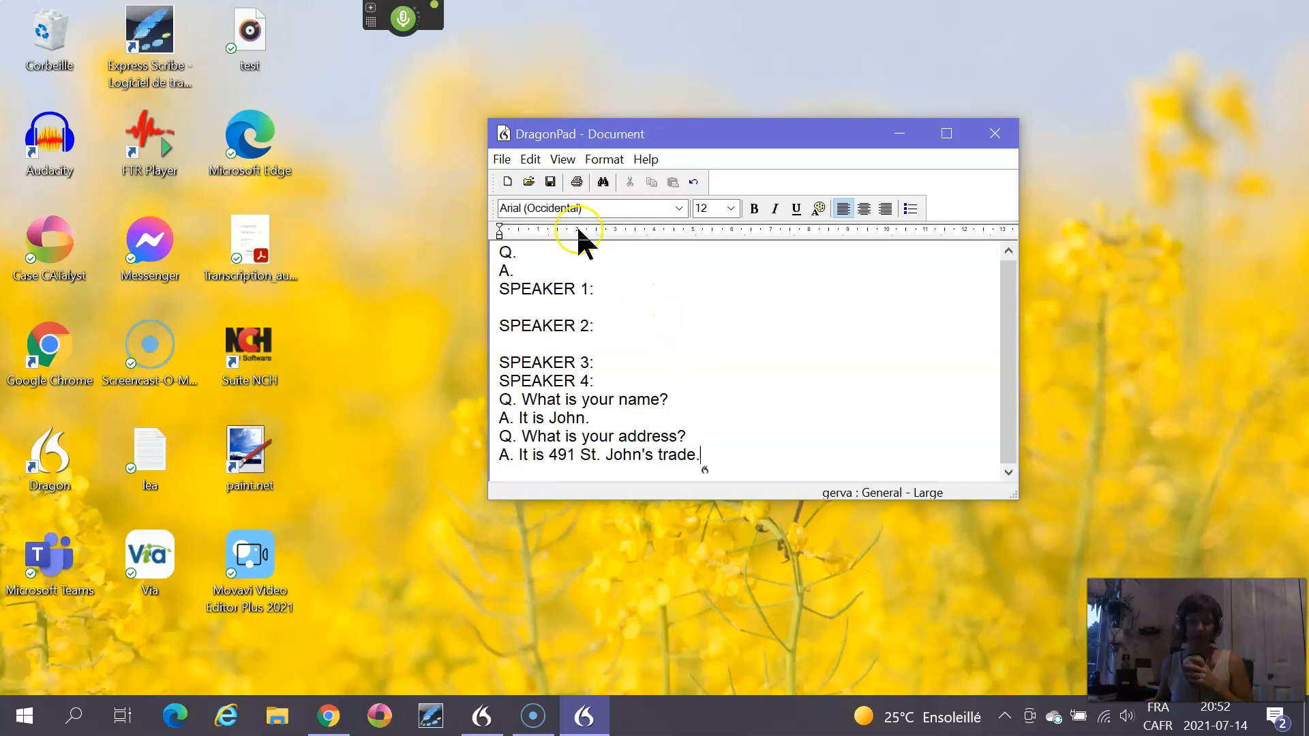
left_click(404, 36)
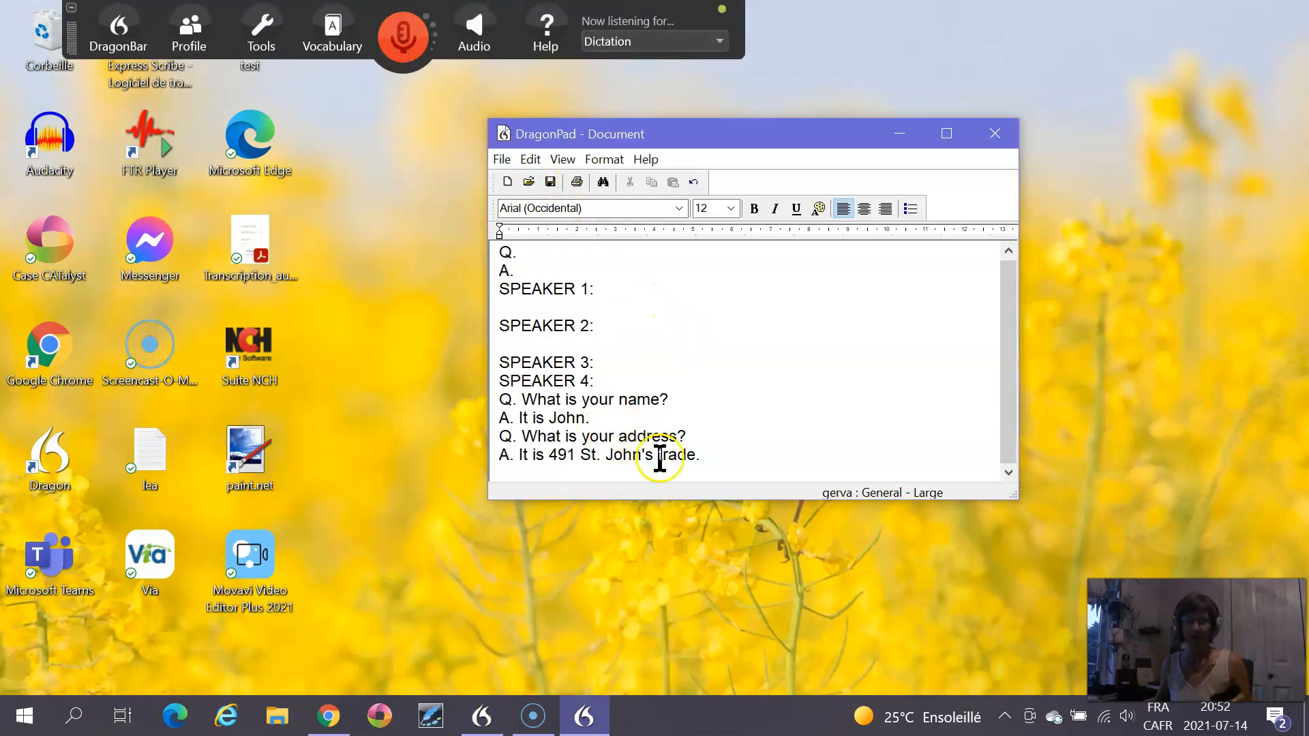
Delete the test lines from the first Q. through SPEAKER 3: above the SPEAKER 4: line
left_click_drag(653, 458, 718, 455)
left_click(718, 455)
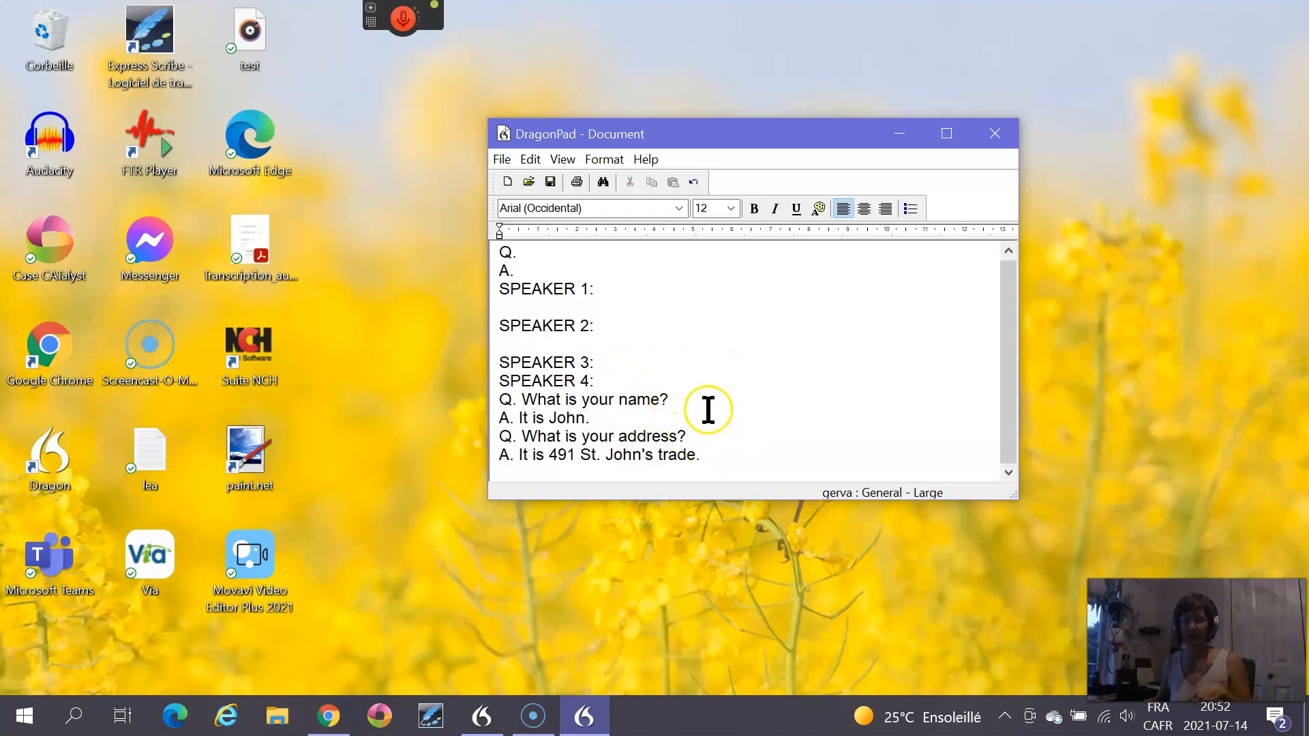
left_click(625, 381)
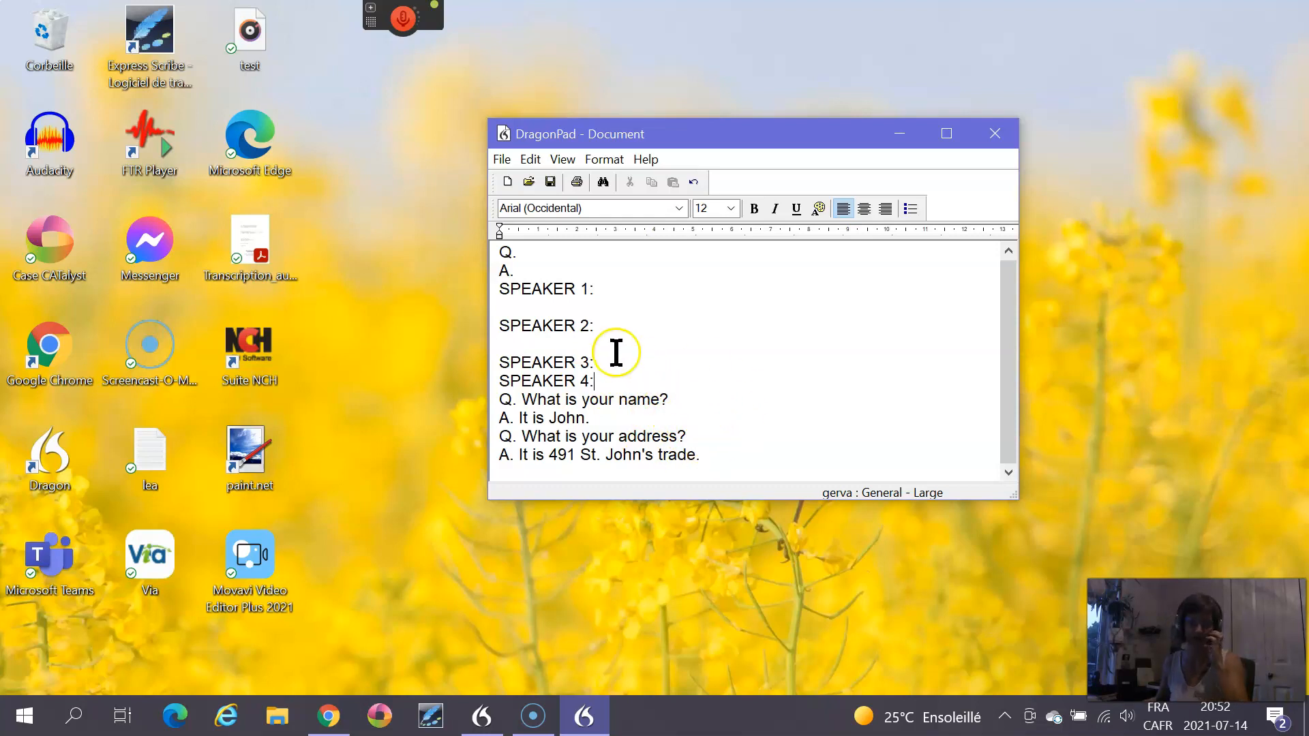
left_click_drag(605, 361, 459, 249)
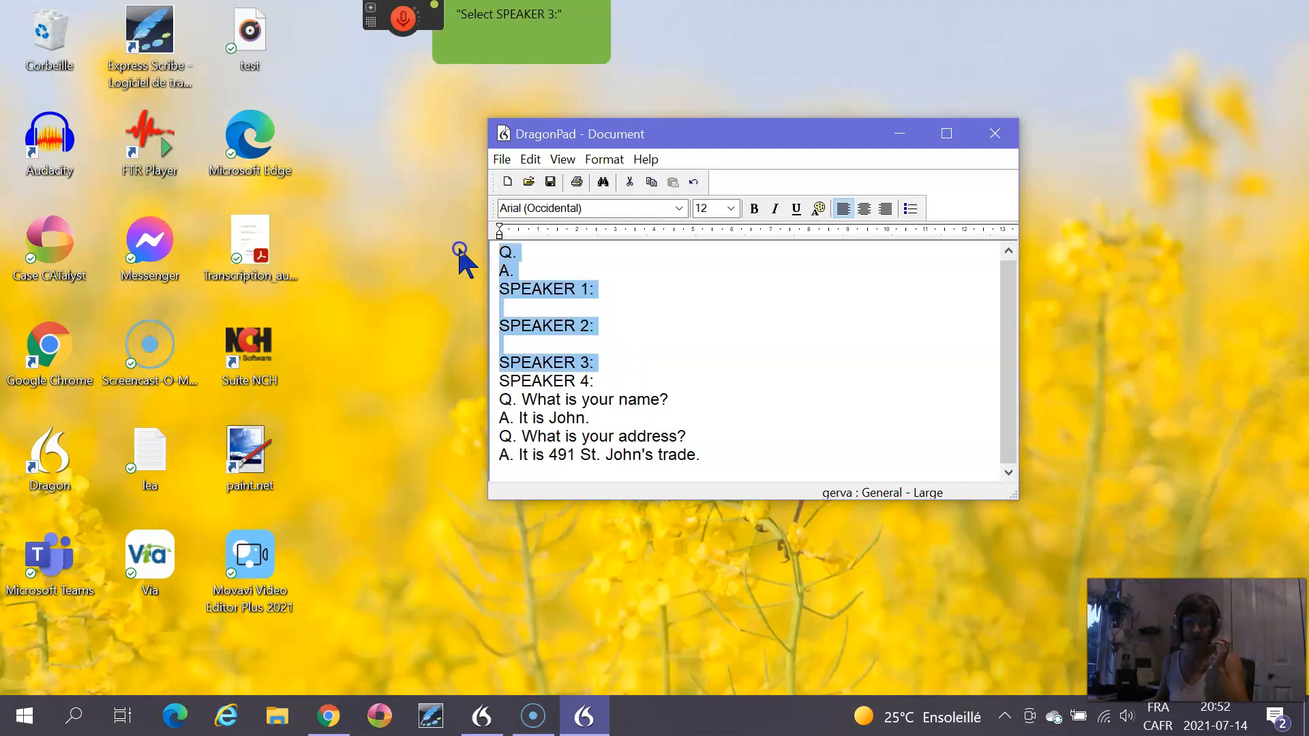
key("Delete")
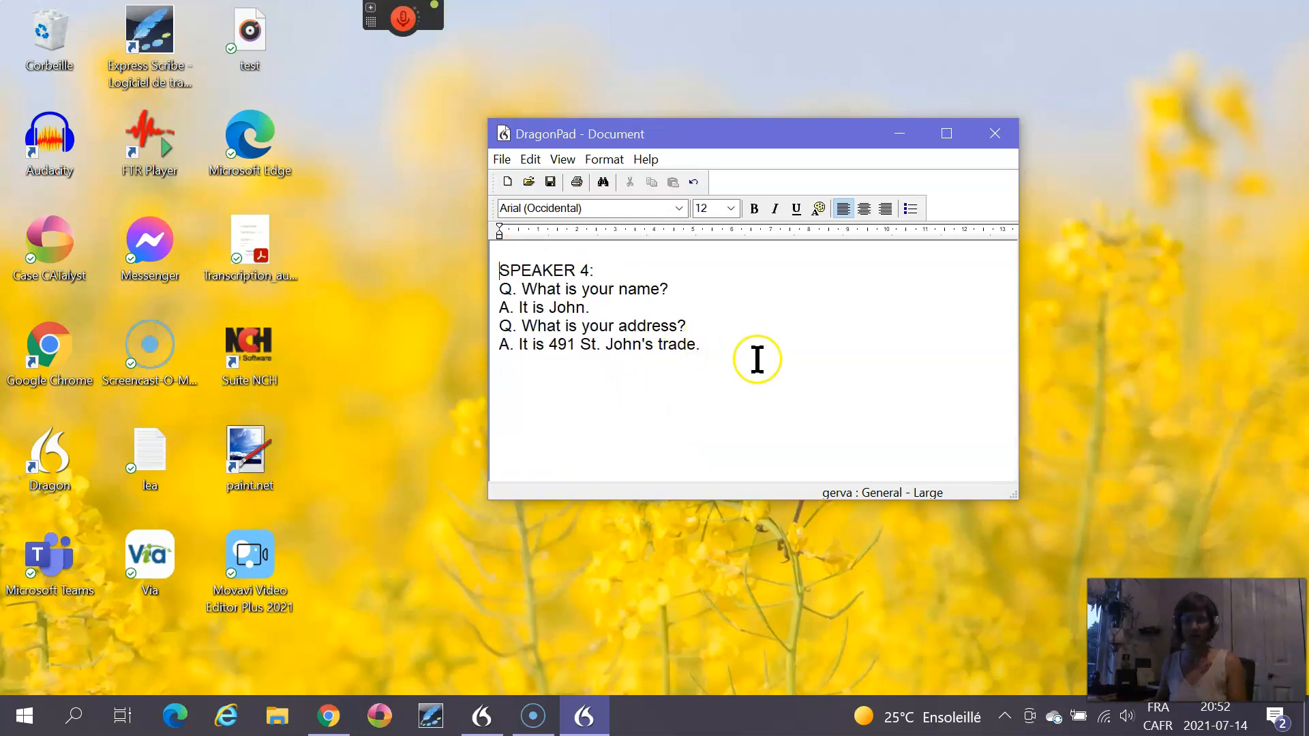
Select all the remaining text in the DragonPad document
left_click(740, 324)
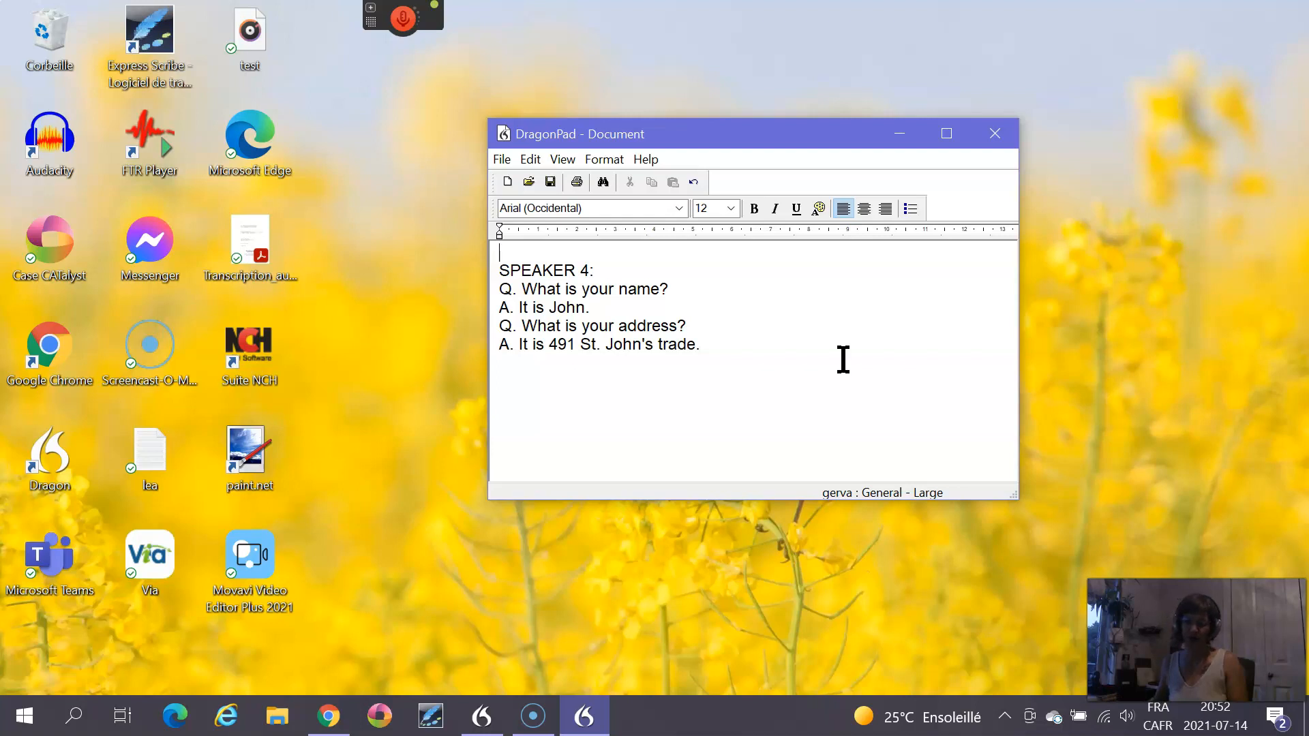
key("shift+Down")
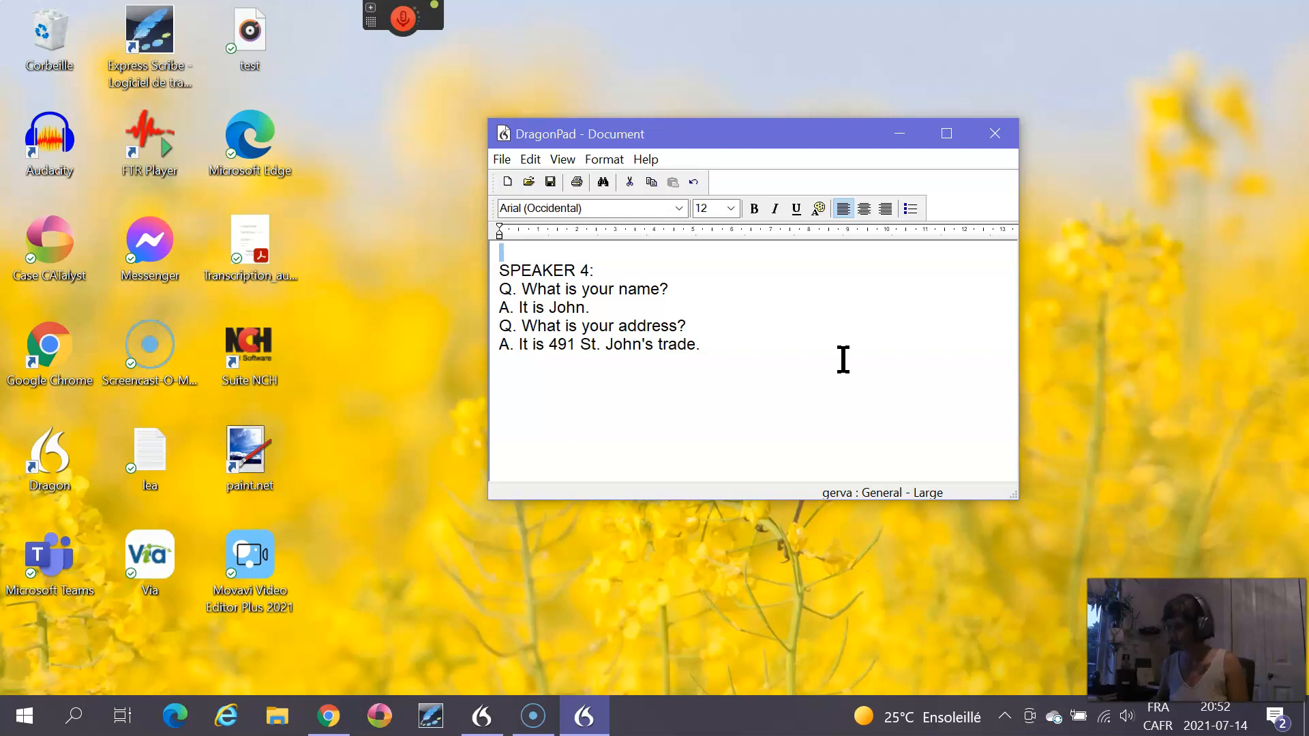
key("ctrl+a")
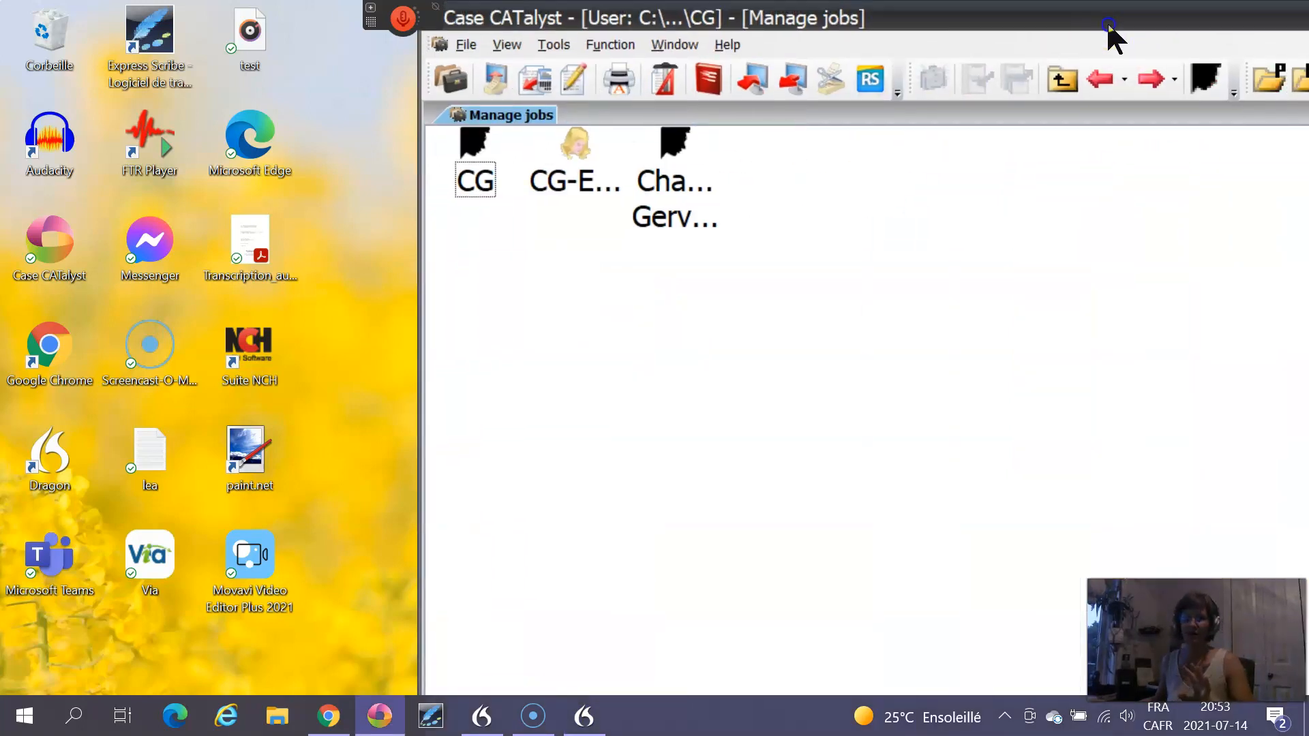
Maximize the Case CATalyst window and open the CG user's job list
left_click_drag(1108, 26, 701, 3)
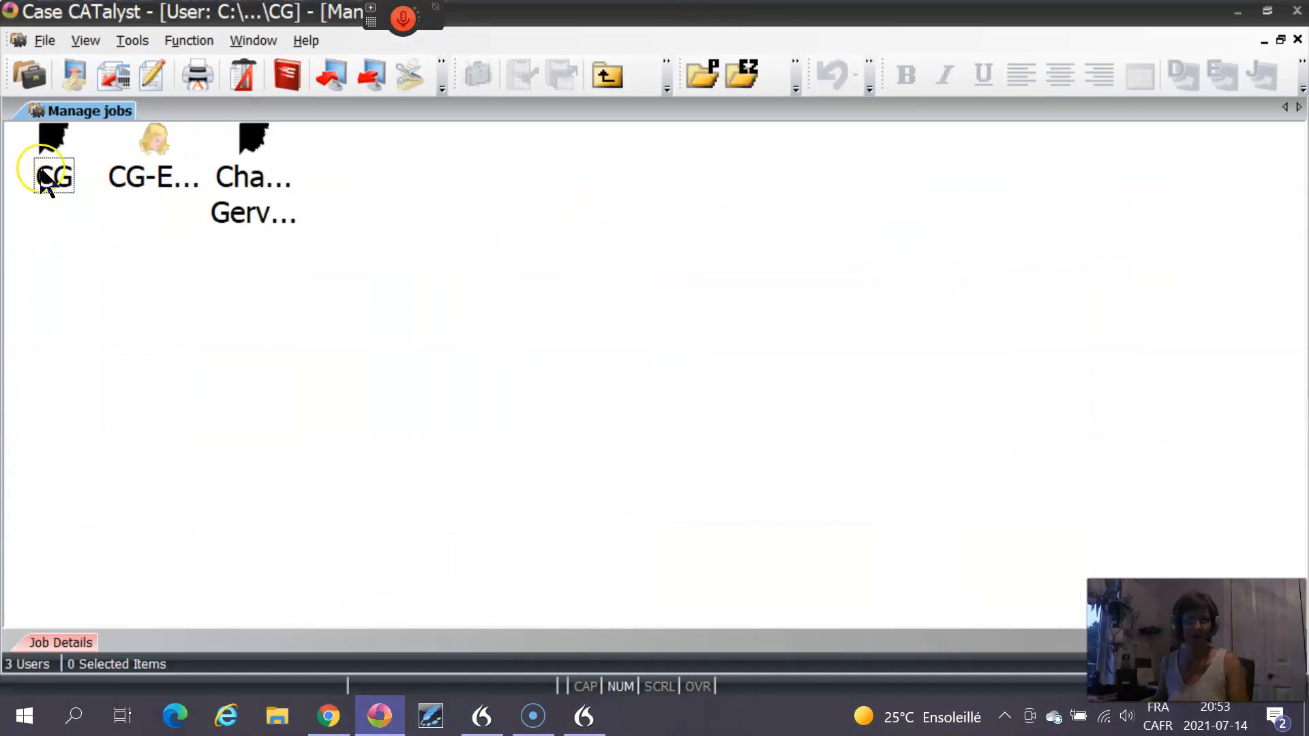
double_click(49, 172)
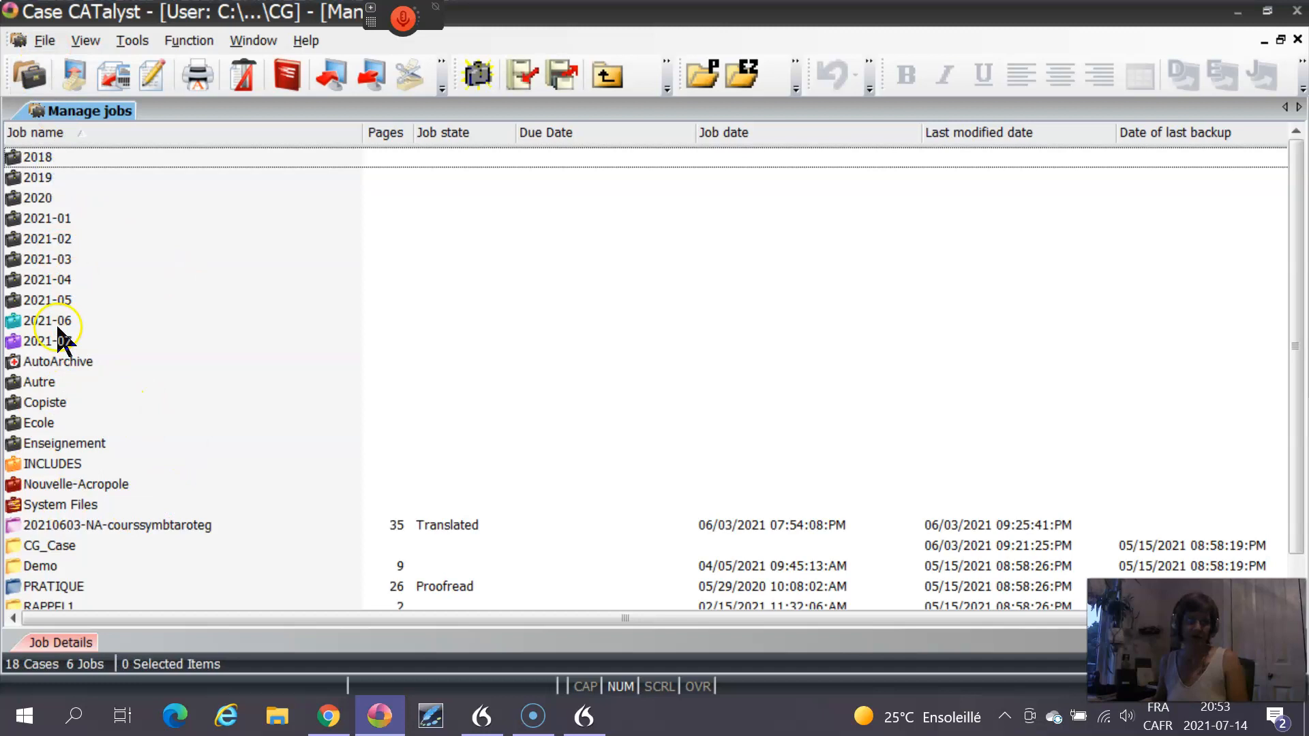
Create a new transcript text file named exemple in the CG folder and paste the dictated text into it
left_click(28, 31)
mouse_move(75, 66)
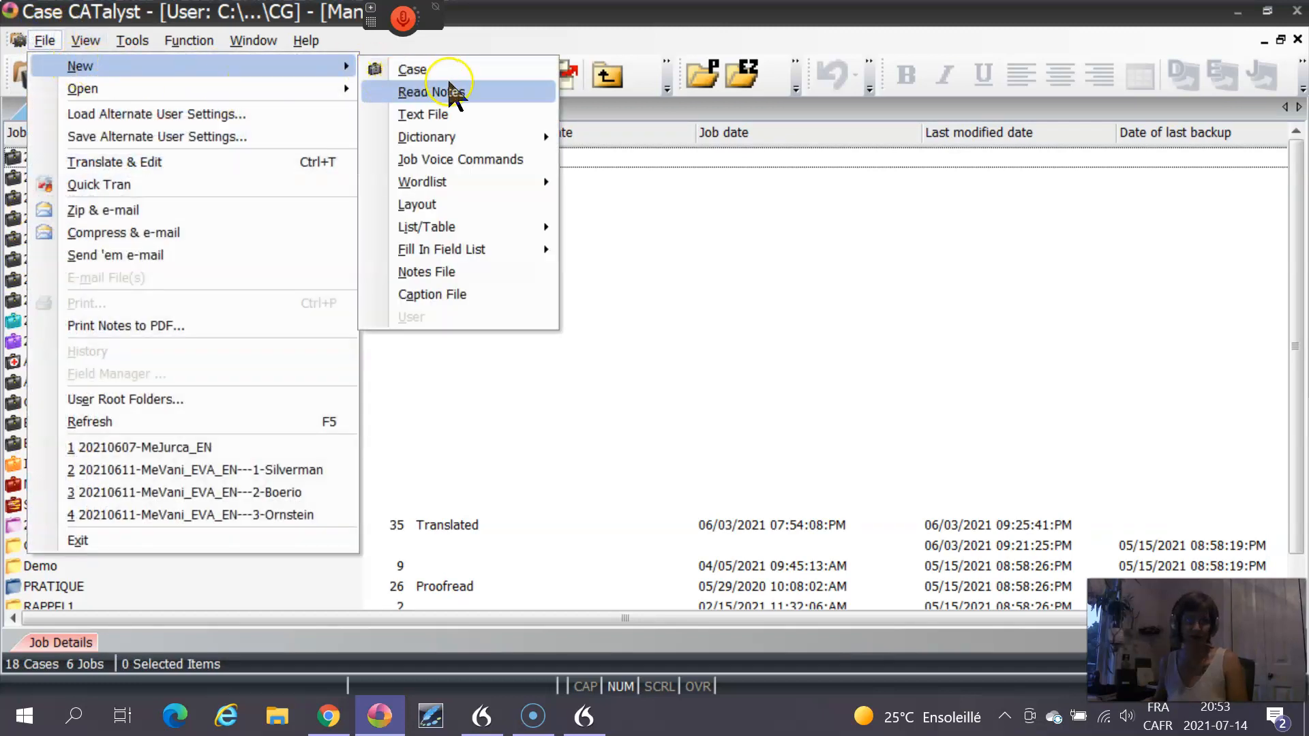
left_click(447, 118)
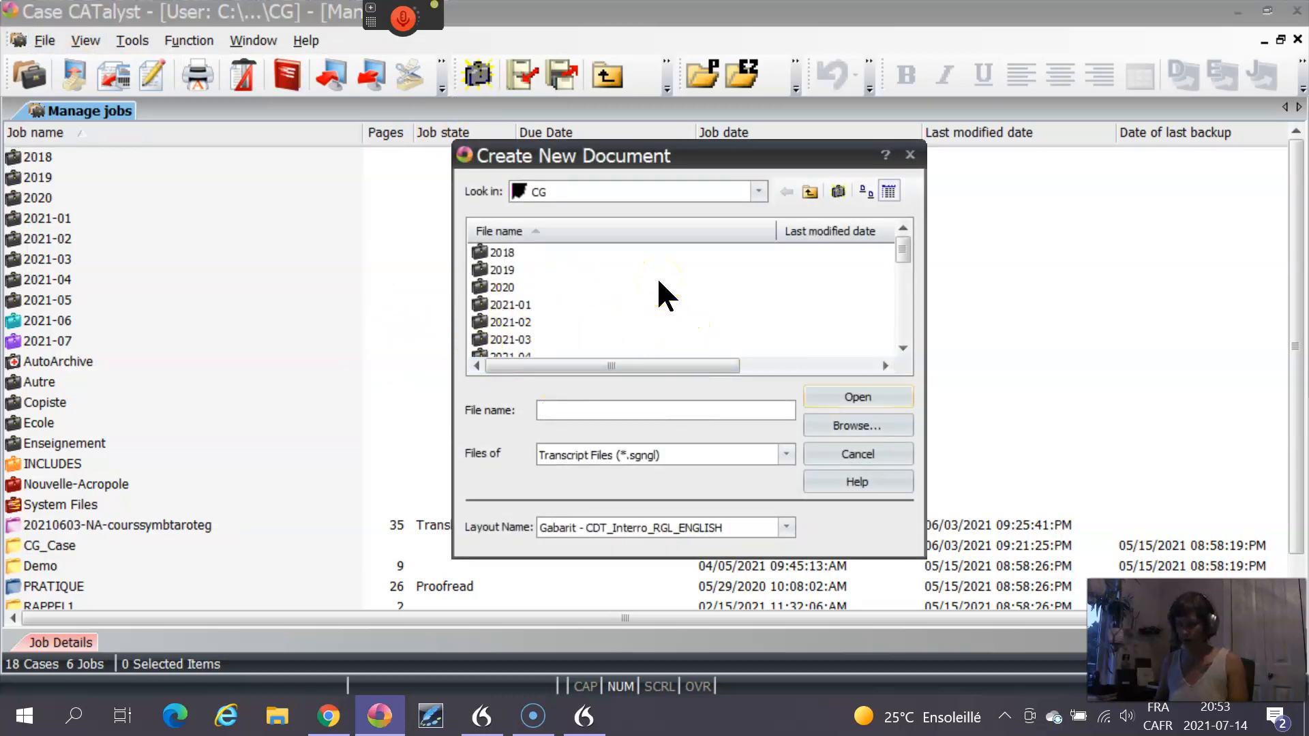
type("exemple")
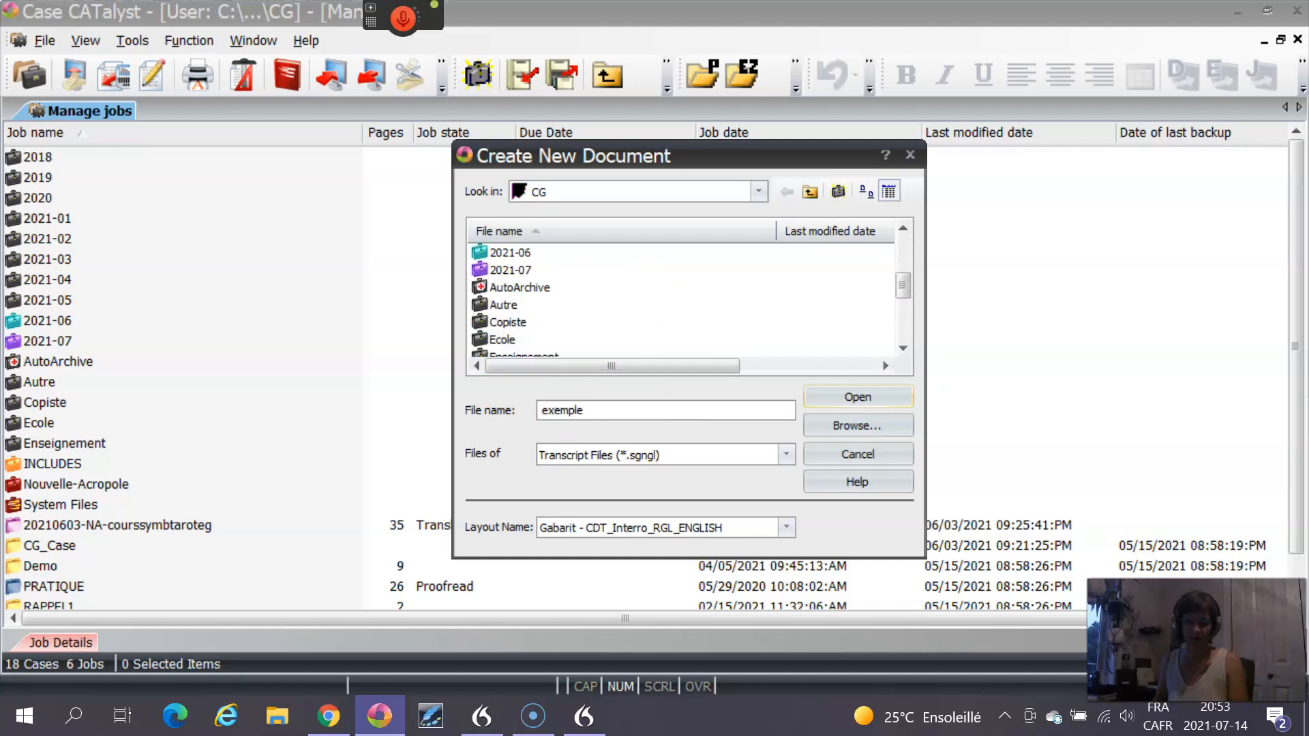
key("Return")
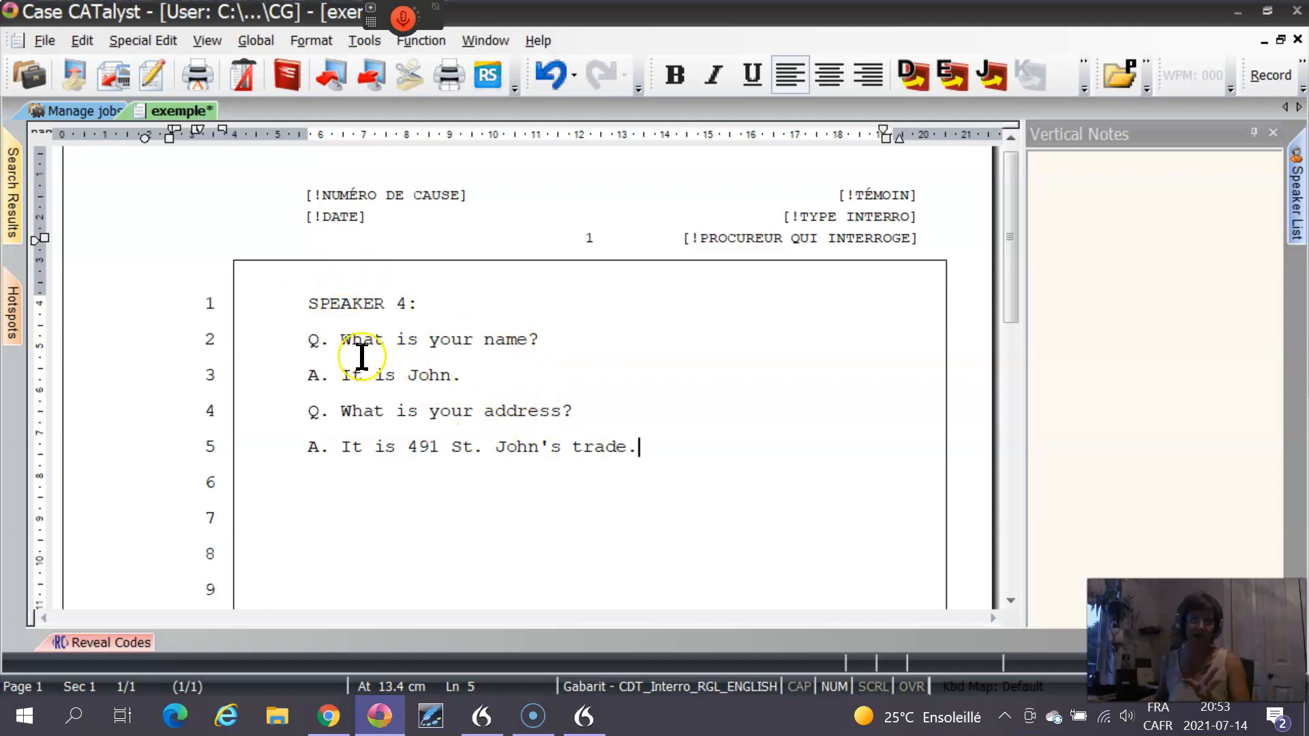
Replace every "SPEAKER 4:" label, including its All Caps Off code, with [!EZ SPEAKER 04] throughout the document
left_click(264, 298)
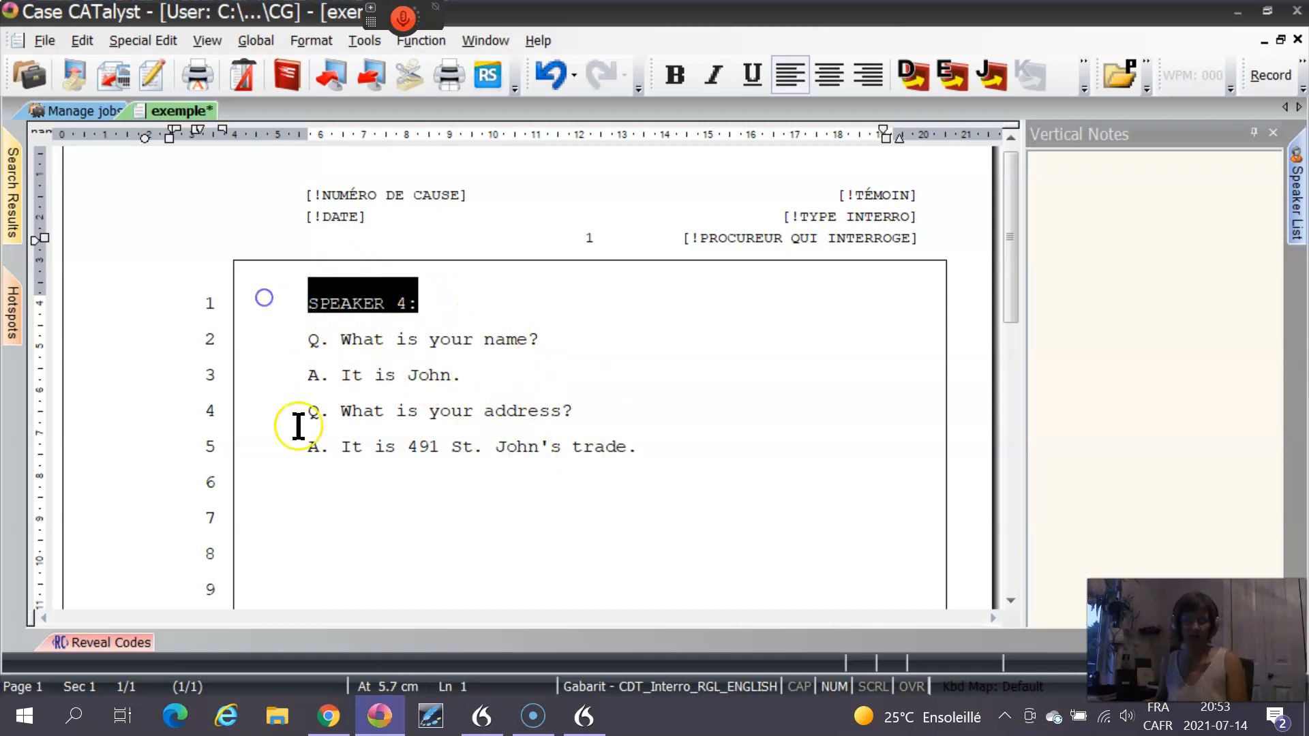
left_click(80, 42)
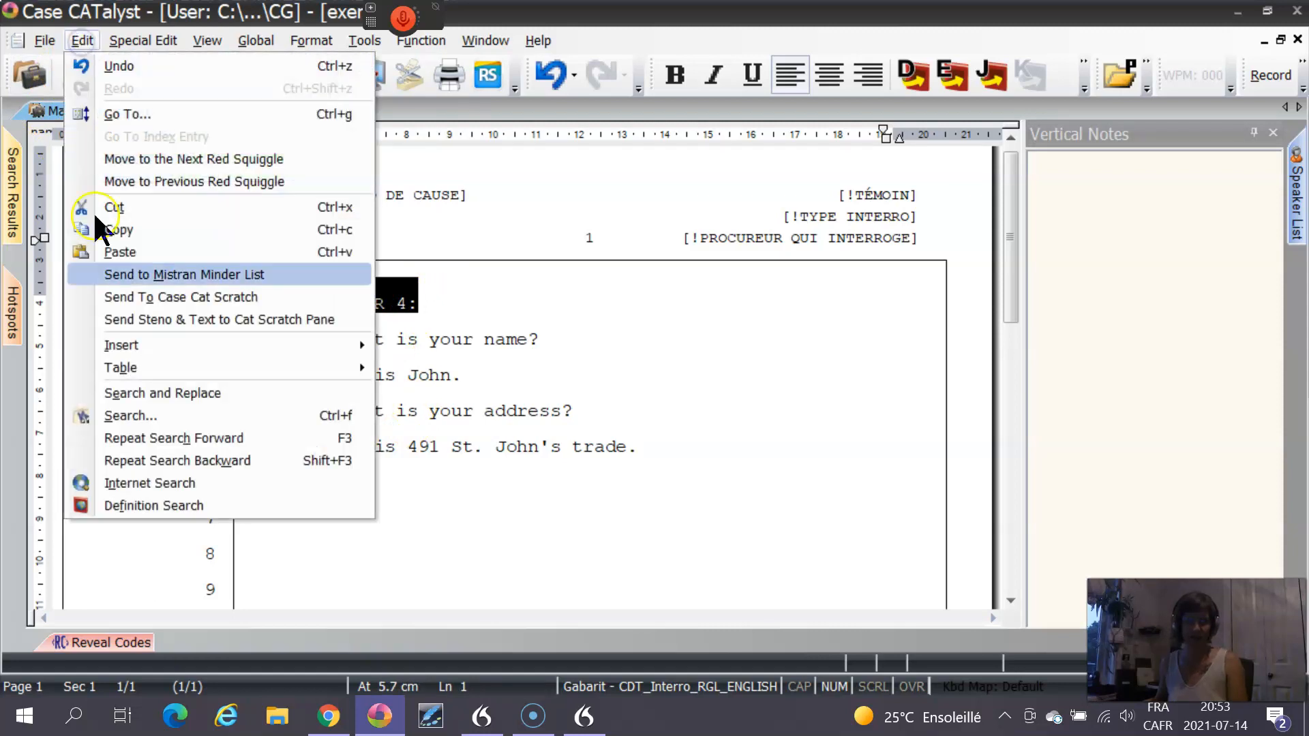
left_click(167, 395)
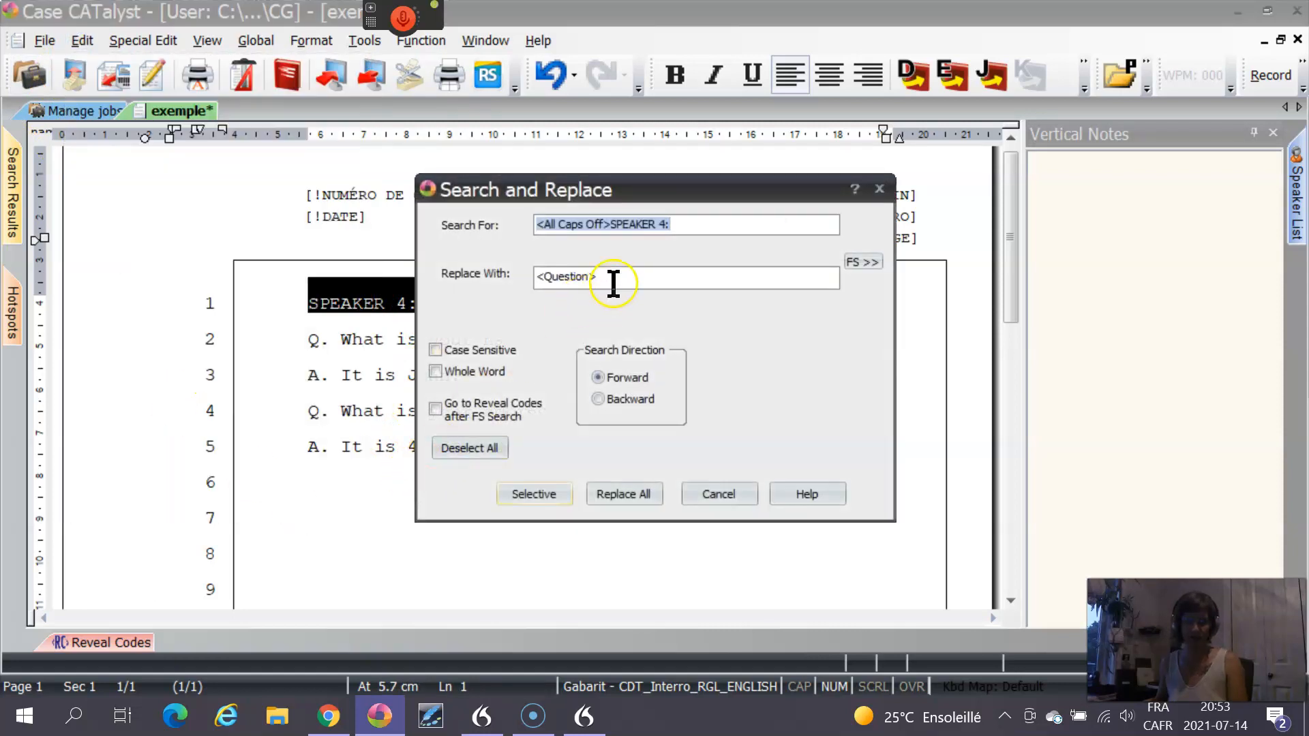
left_click_drag(613, 280, 466, 281)
key("BackSpace")
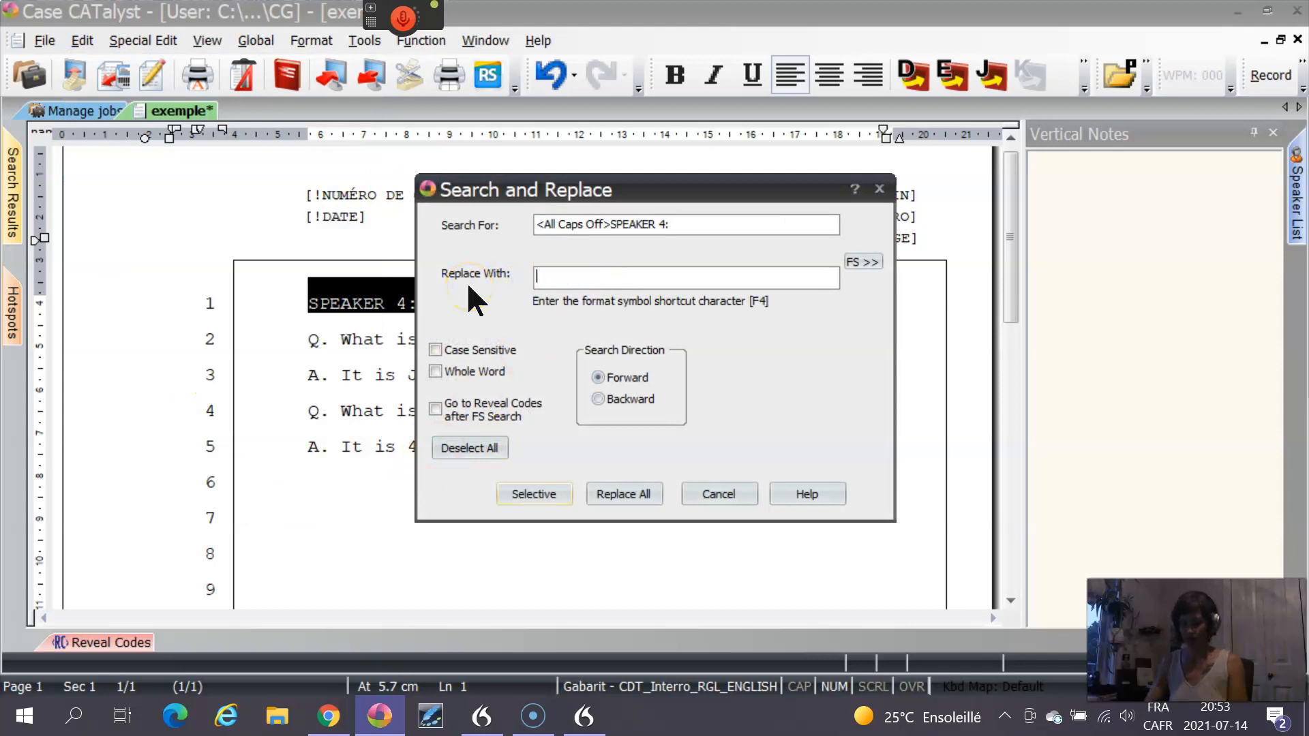
type("[!EZ SPEAKER 04]")
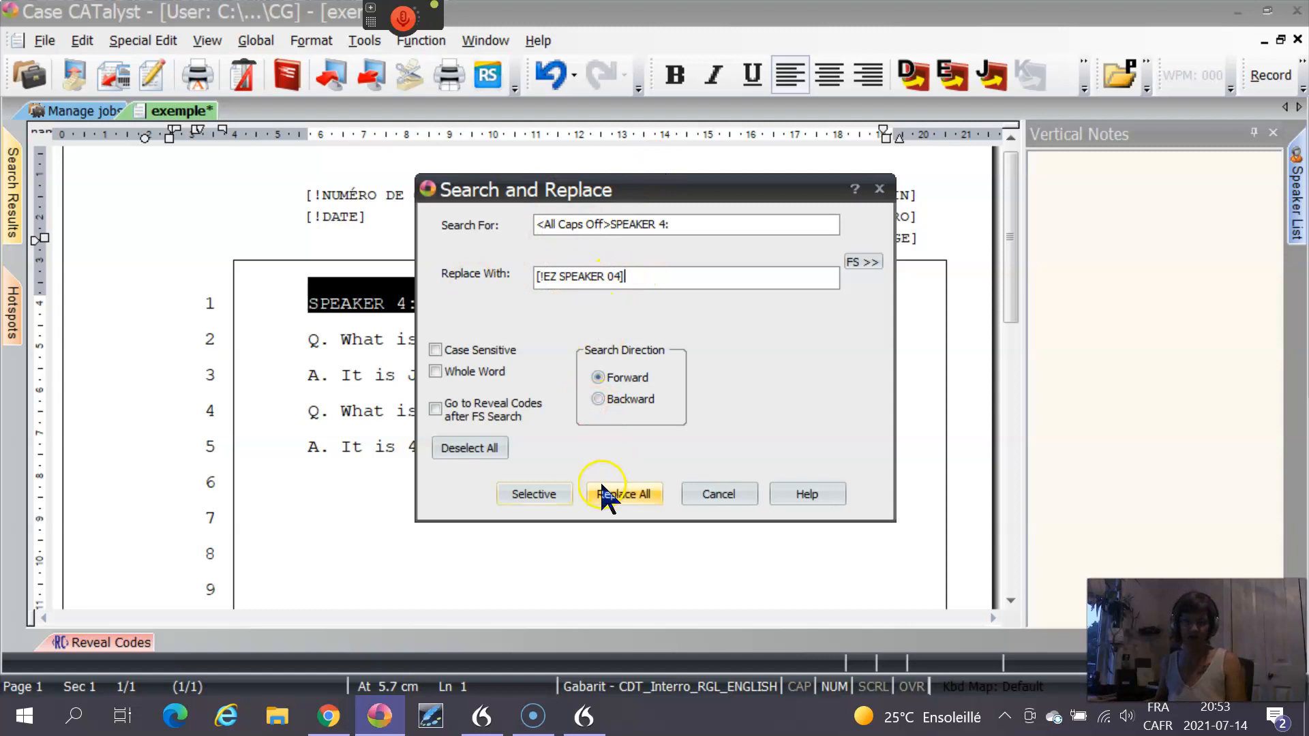
left_click(638, 496)
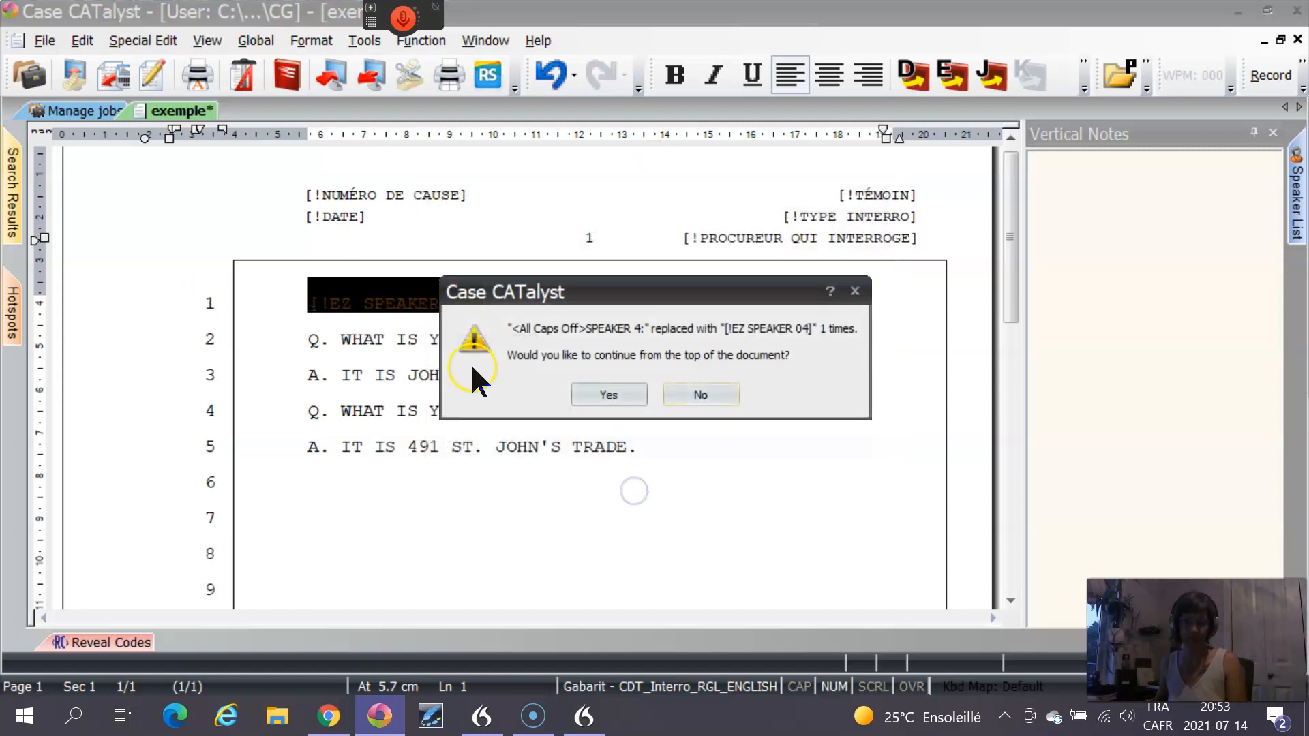
left_click(603, 394)
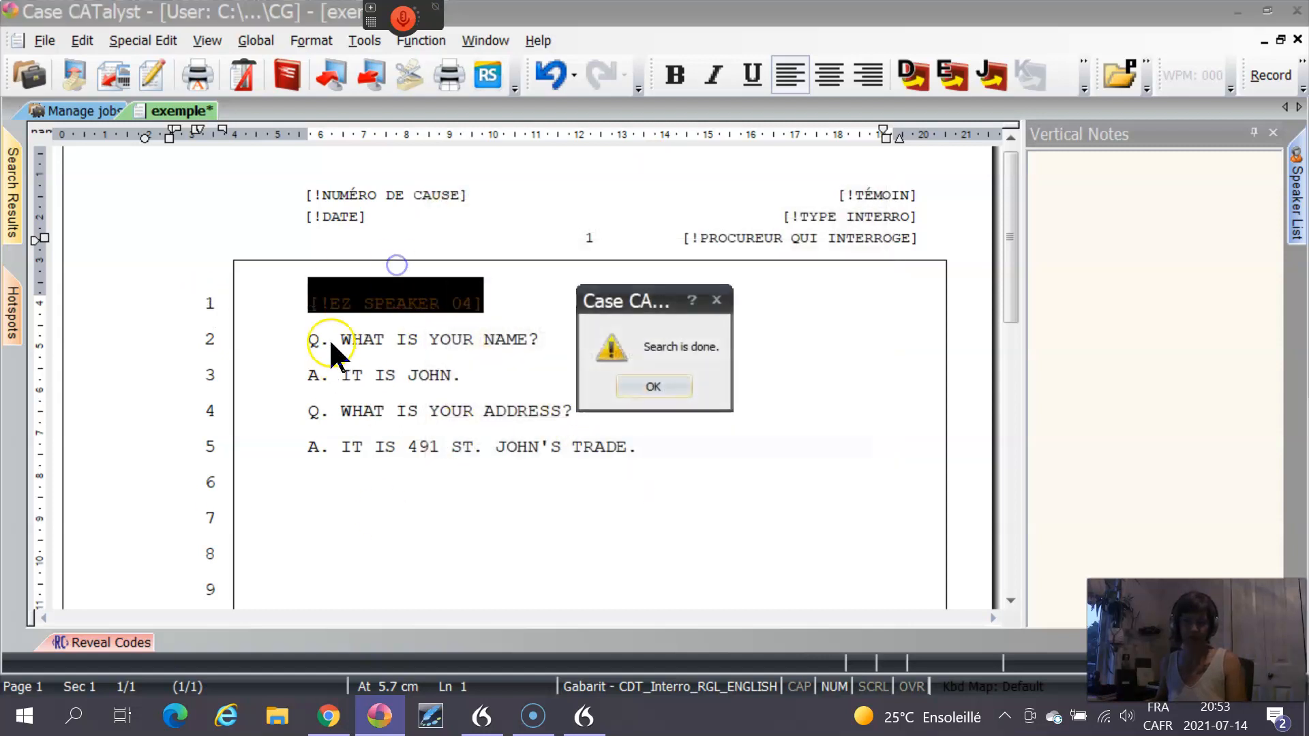
left_click(635, 383)
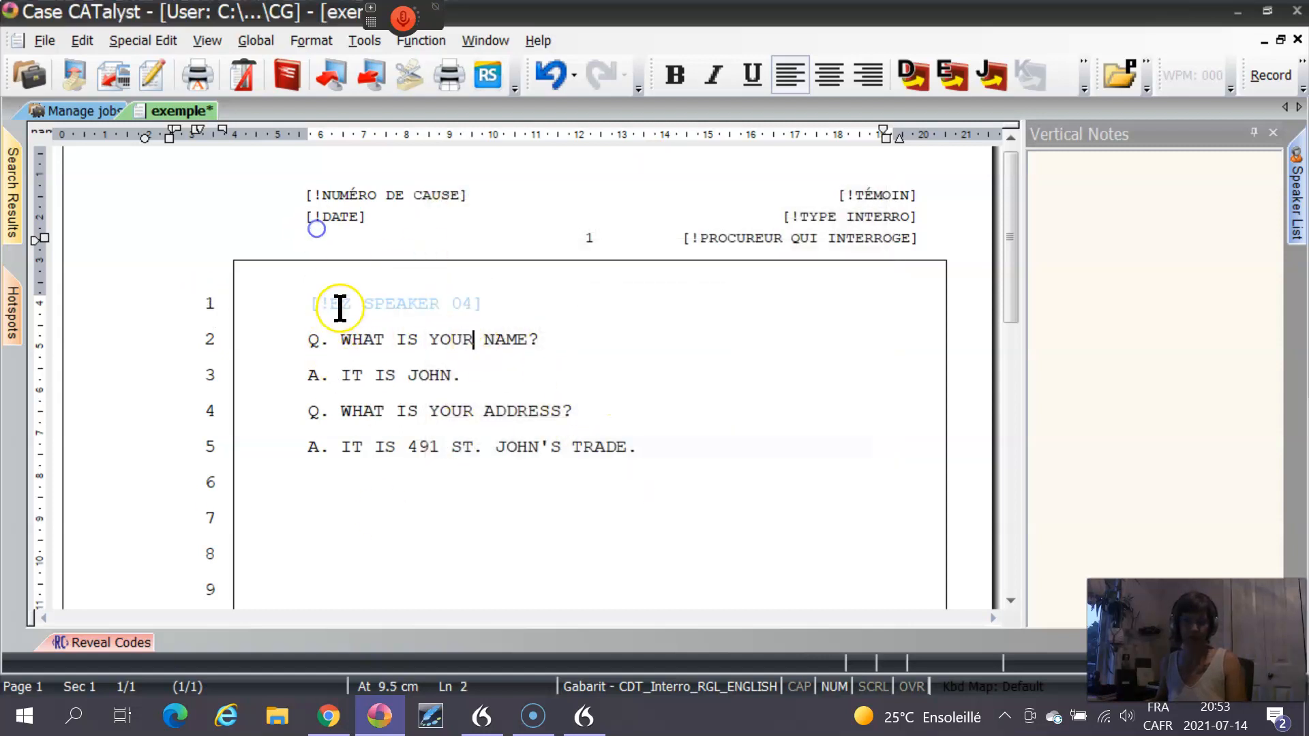
Add a colon after the [!EZ SPEAKER 04] field and end the all-caps formatting there with a format symbol
left_click(502, 309)
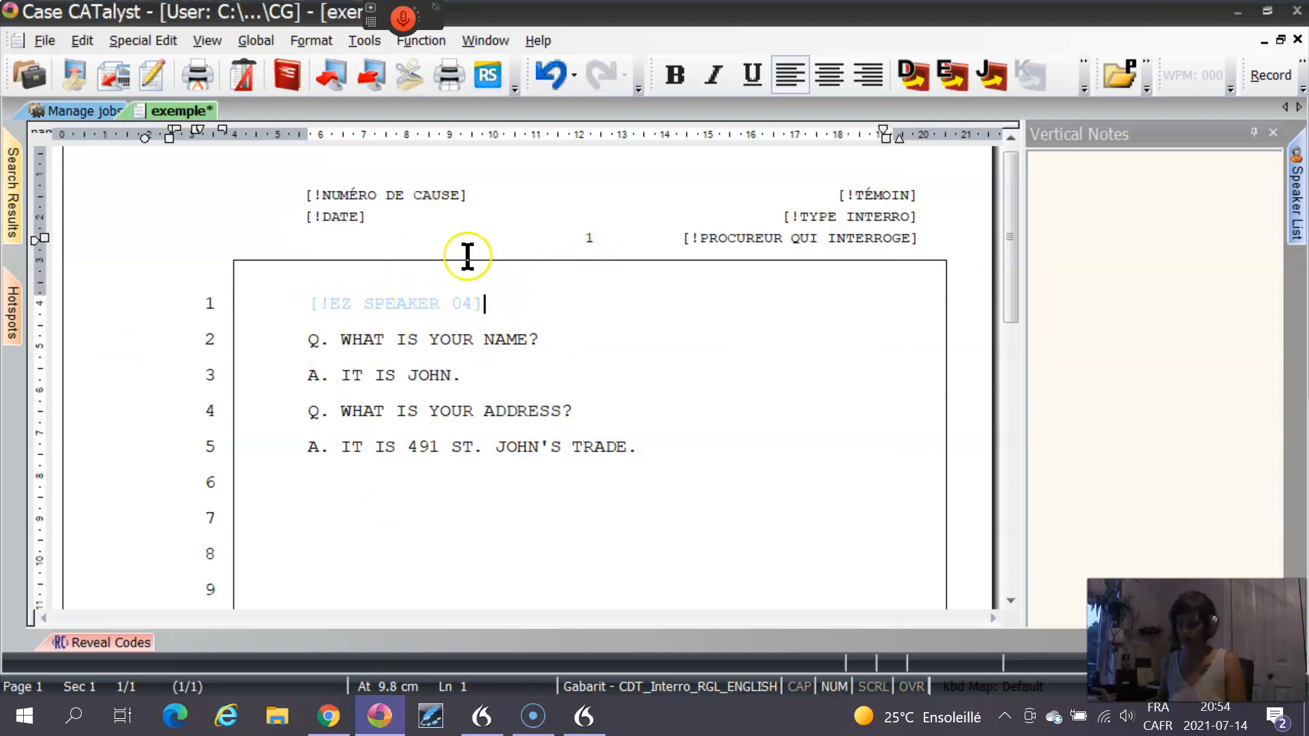
type(":")
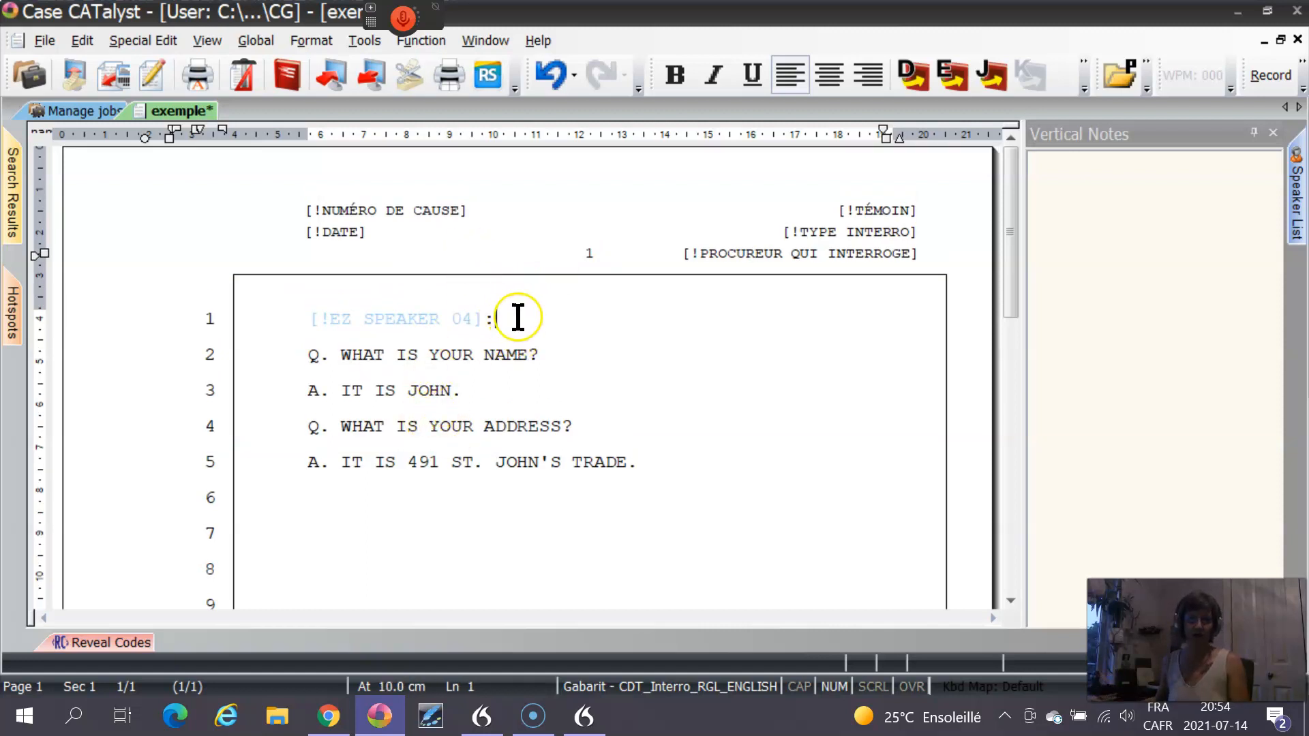
key("F4")
key("n")
left_click(467, 402)
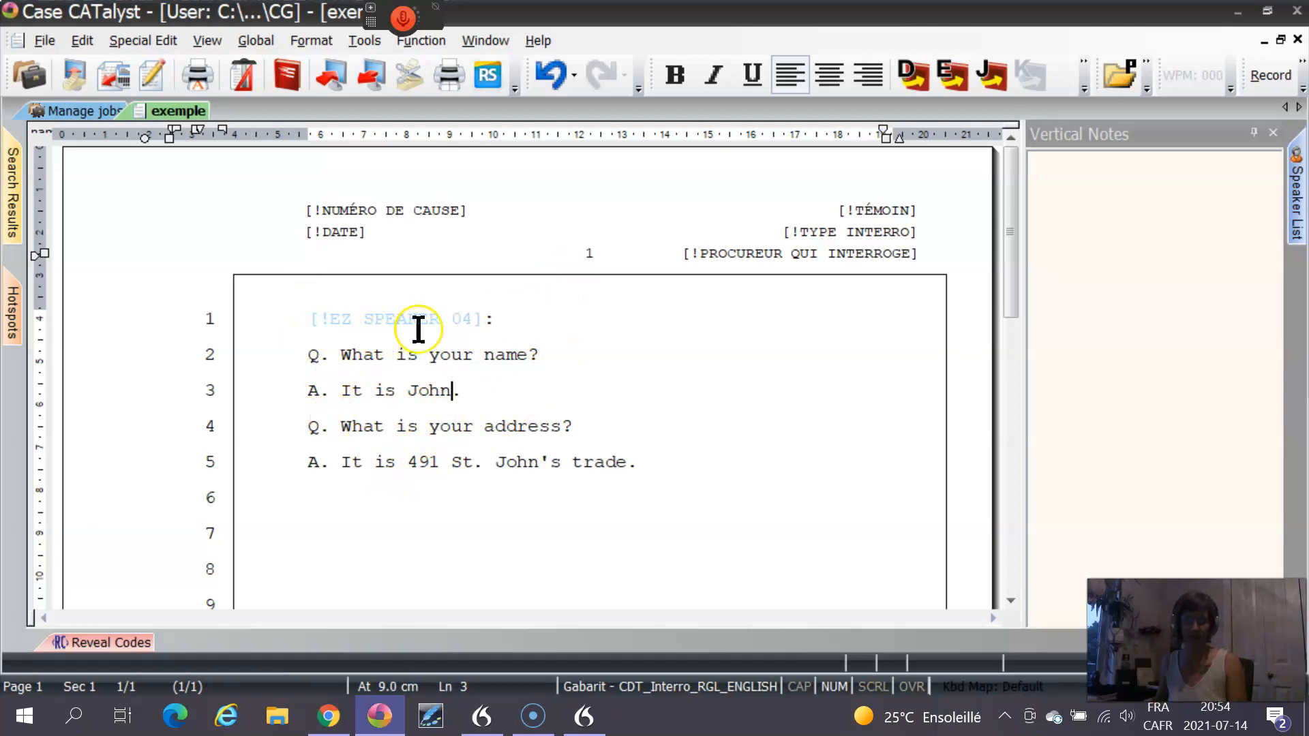
left_click(499, 318)
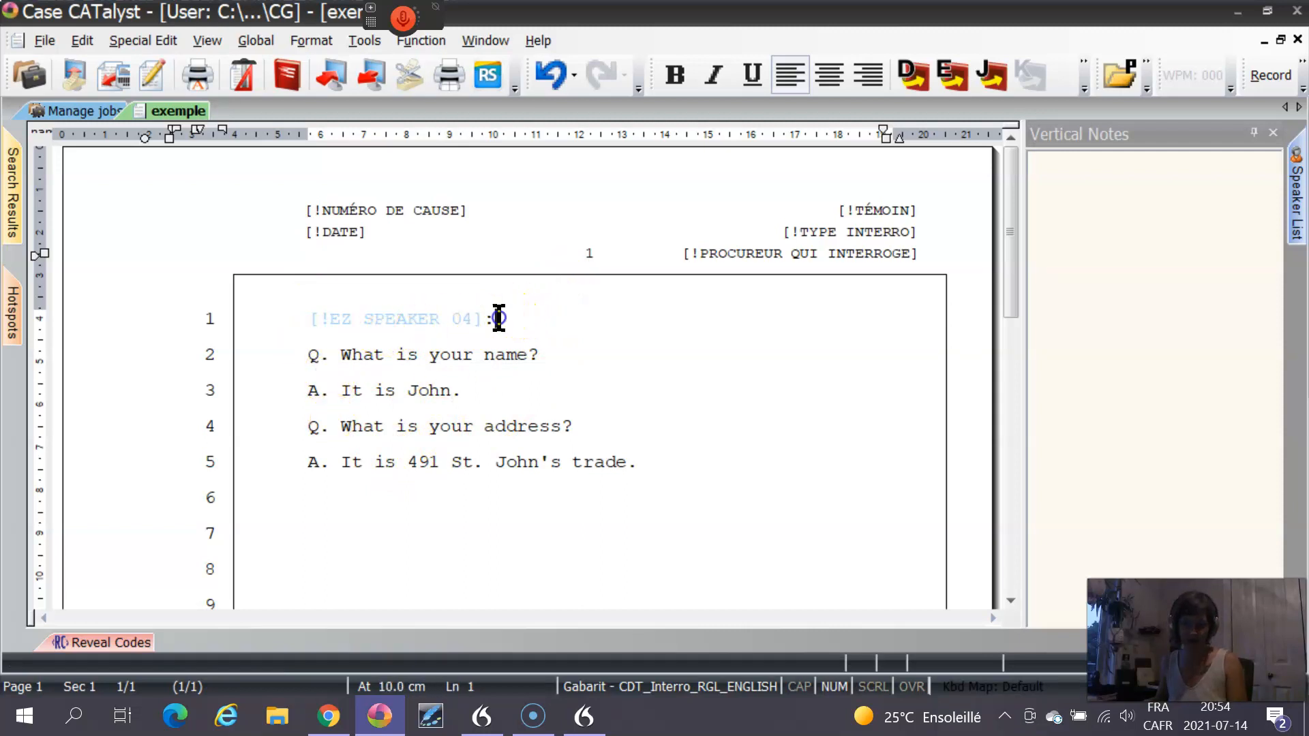
left_click(499, 320)
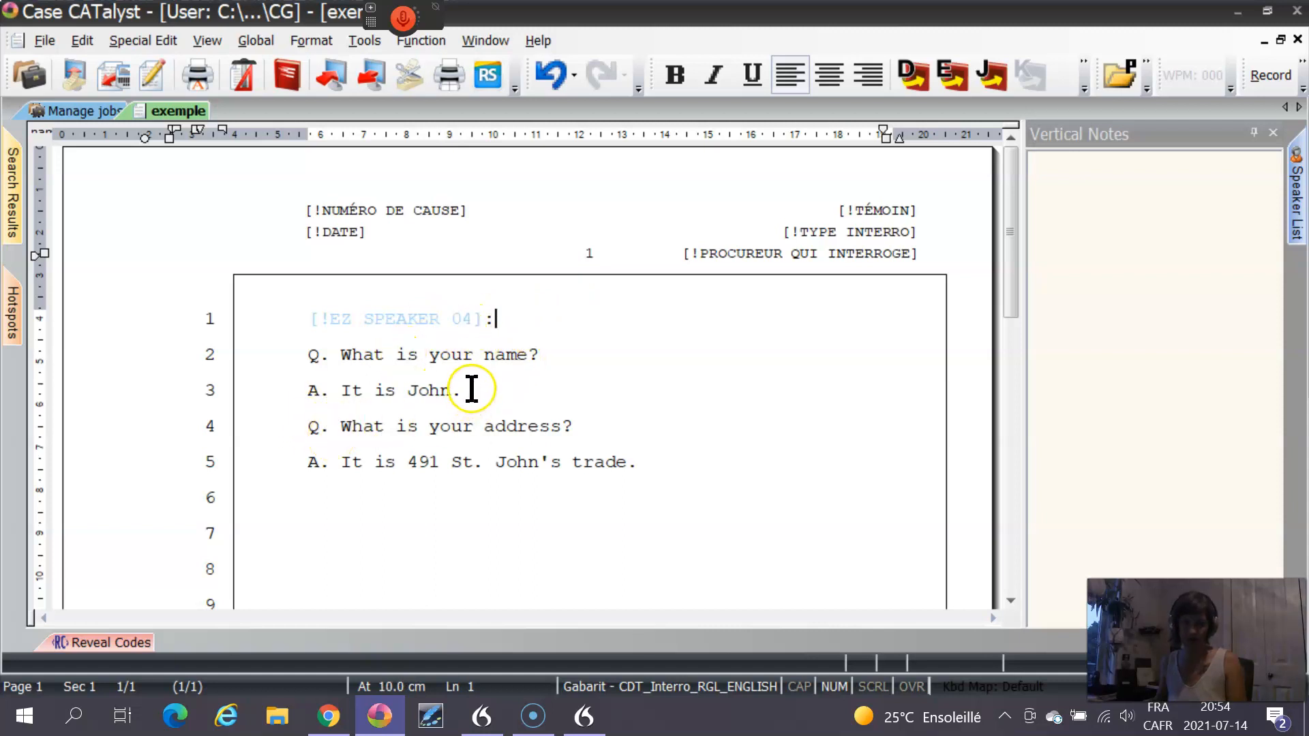
Replace every "Q. " in the document with the <Question> format symbol
left_click_drag(400, 332, 349, 343)
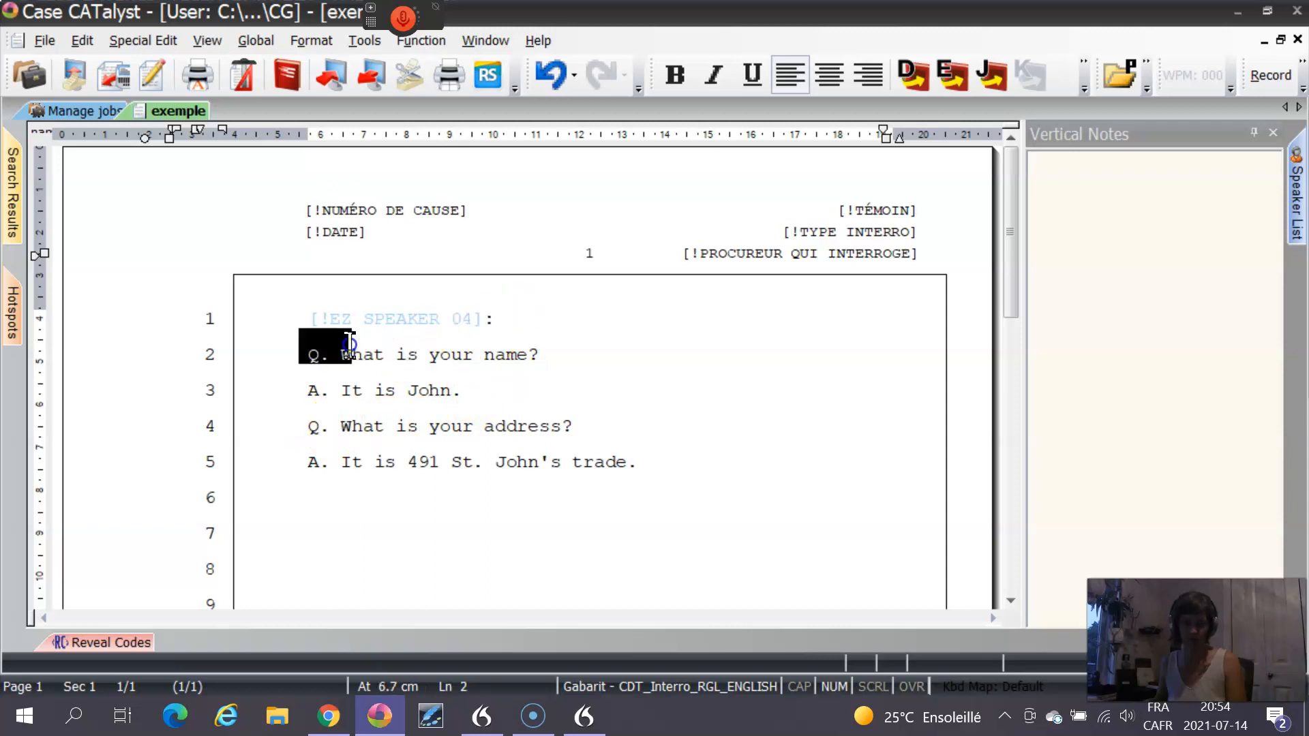
left_click(254, 243)
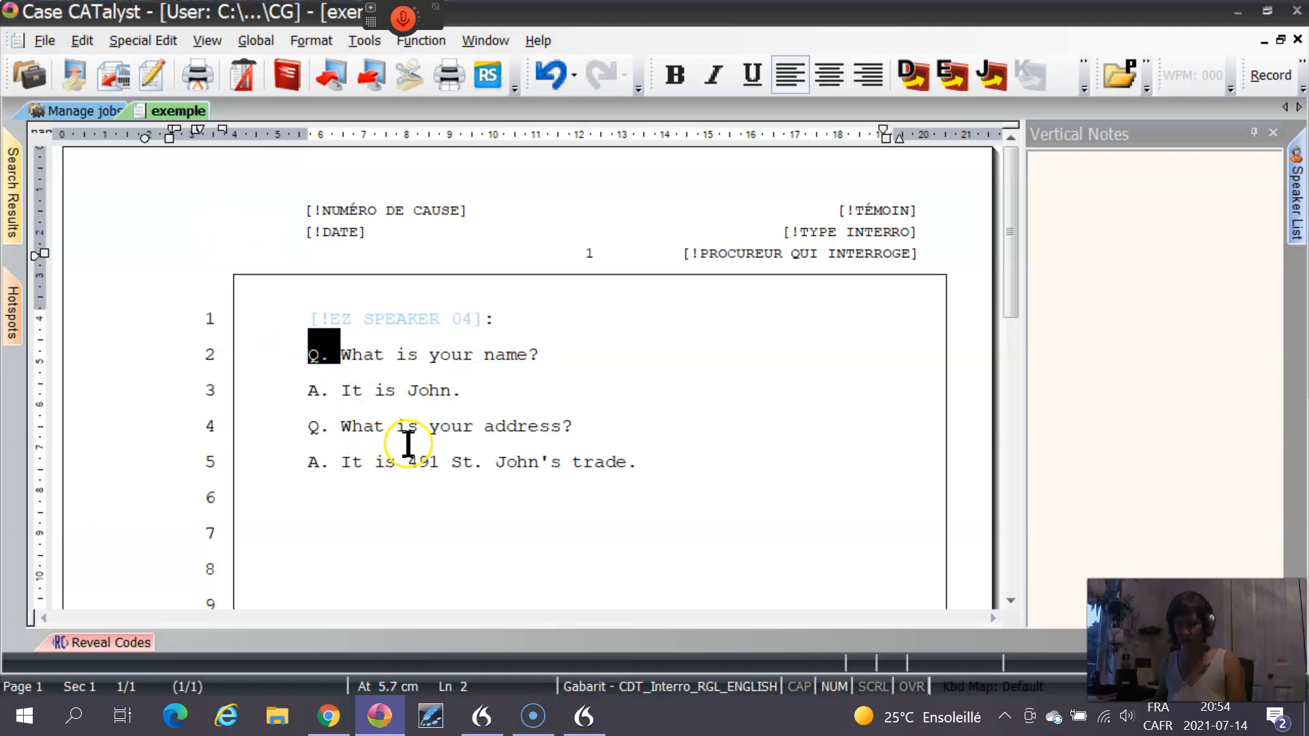
left_click(91, 42)
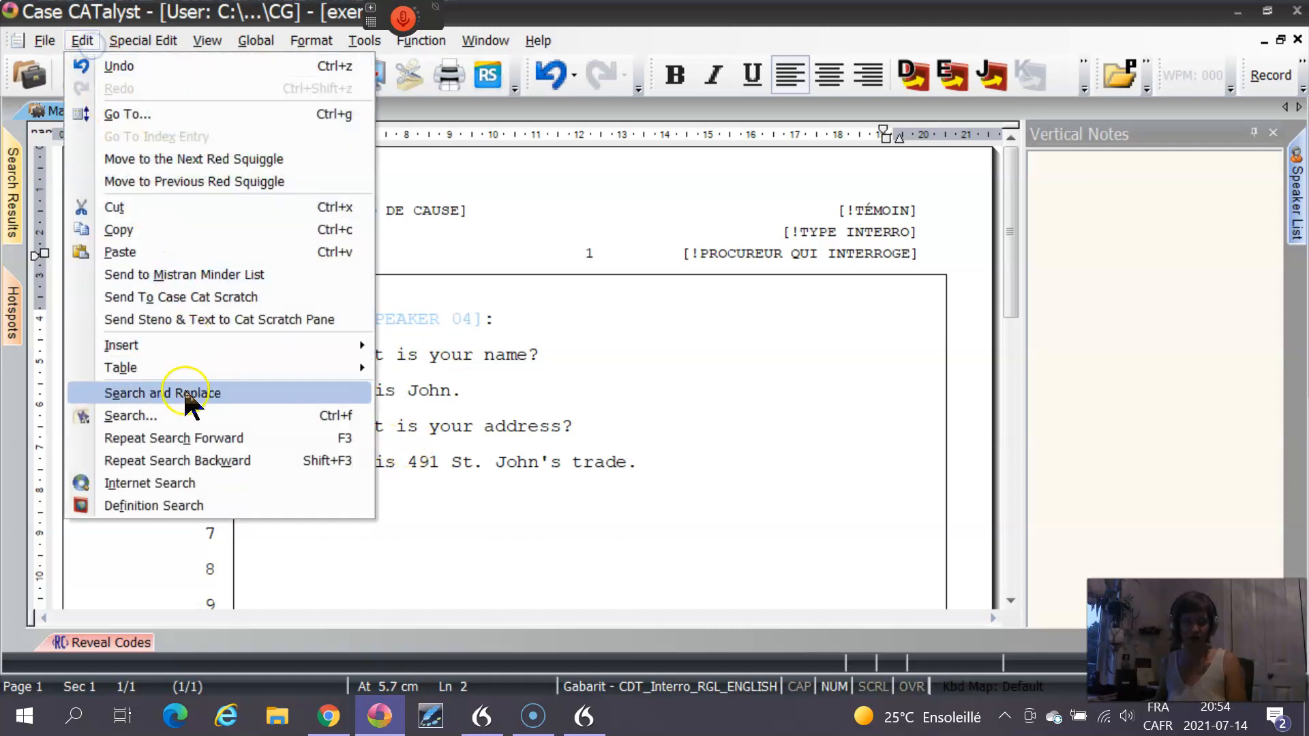
left_click(184, 390)
left_click_drag(642, 285, 462, 295)
key("Delete")
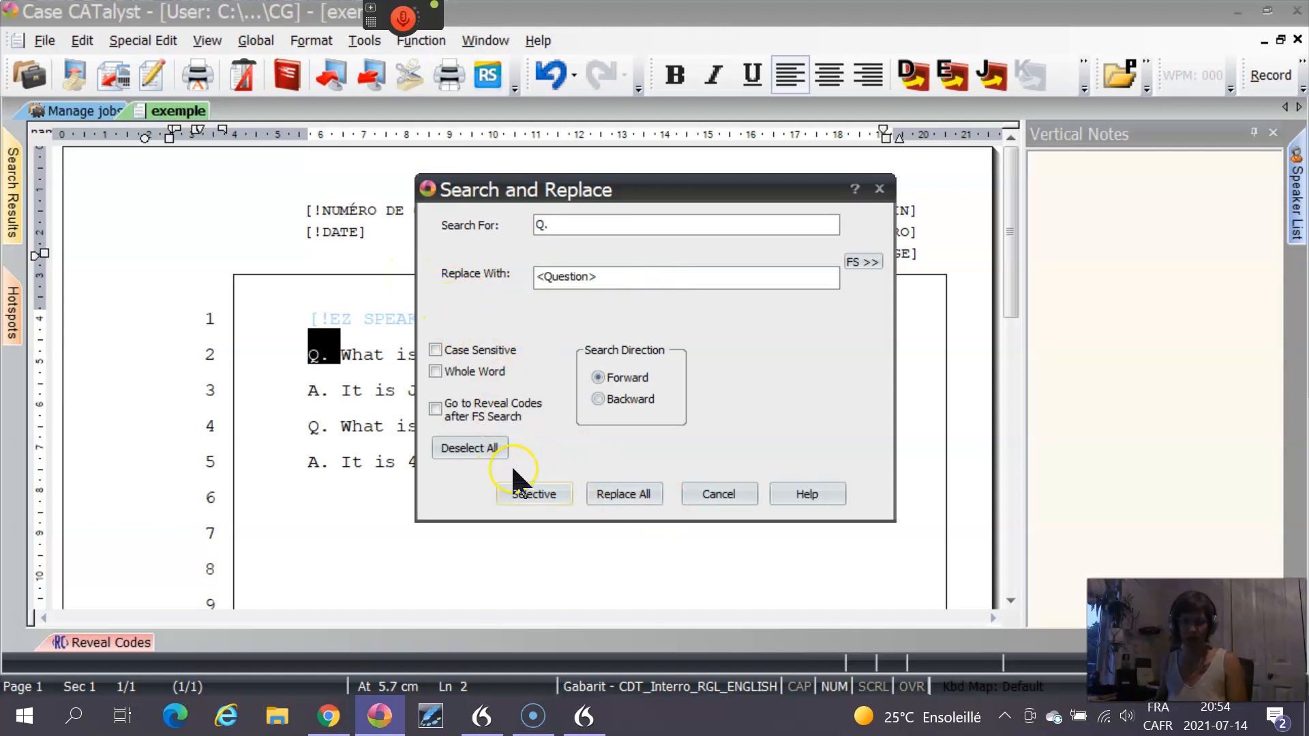
left_click(609, 497)
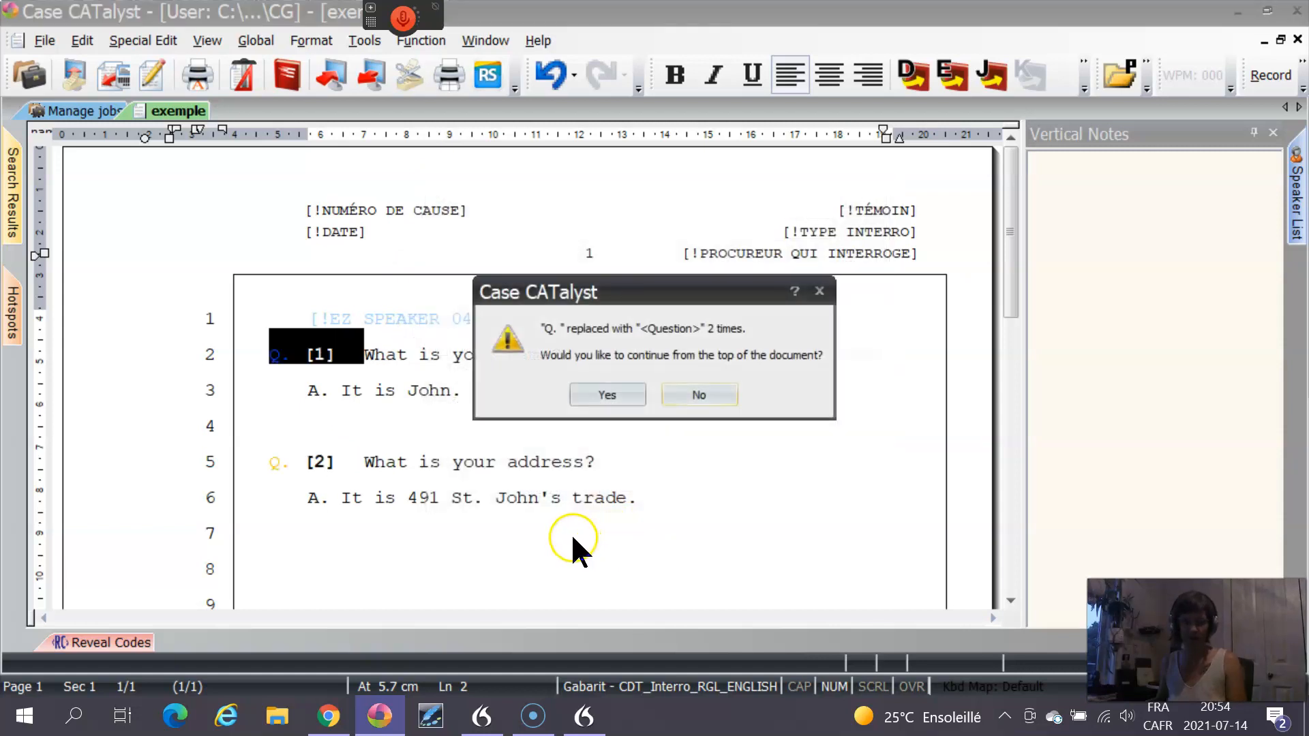
left_click(607, 396)
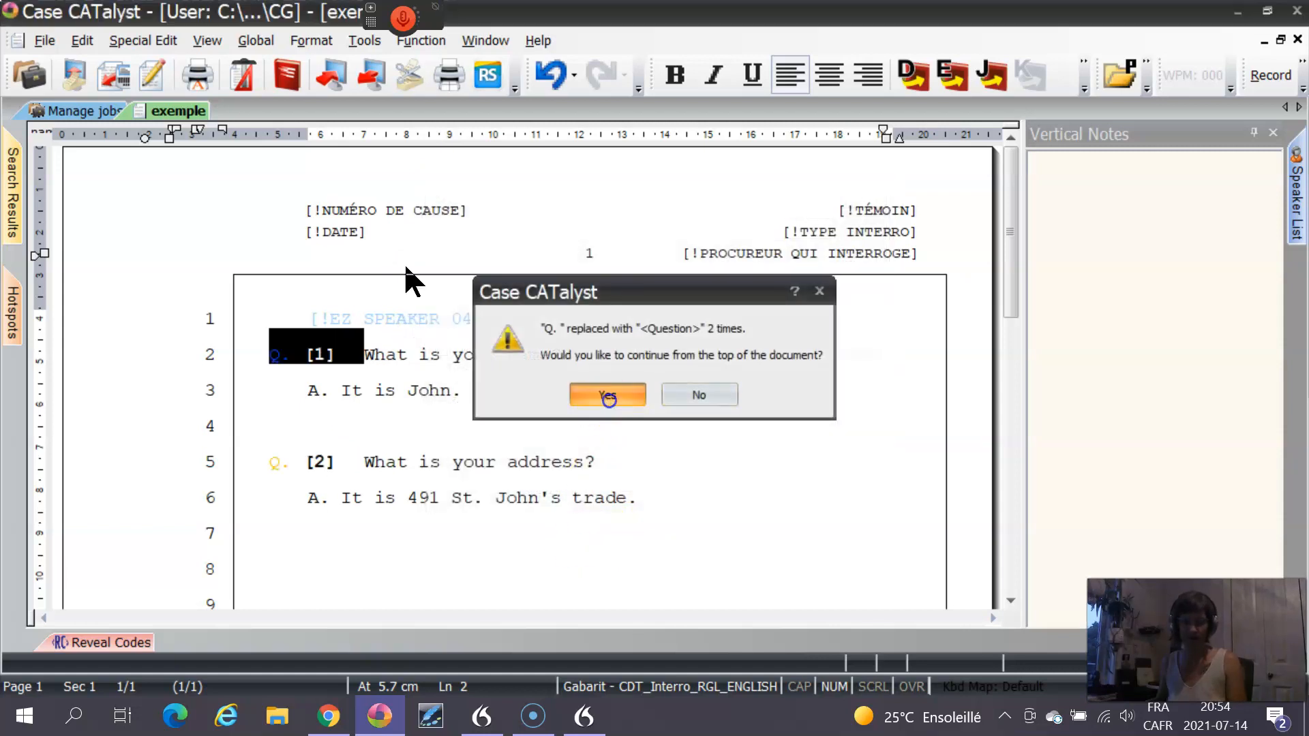
left_click(634, 384)
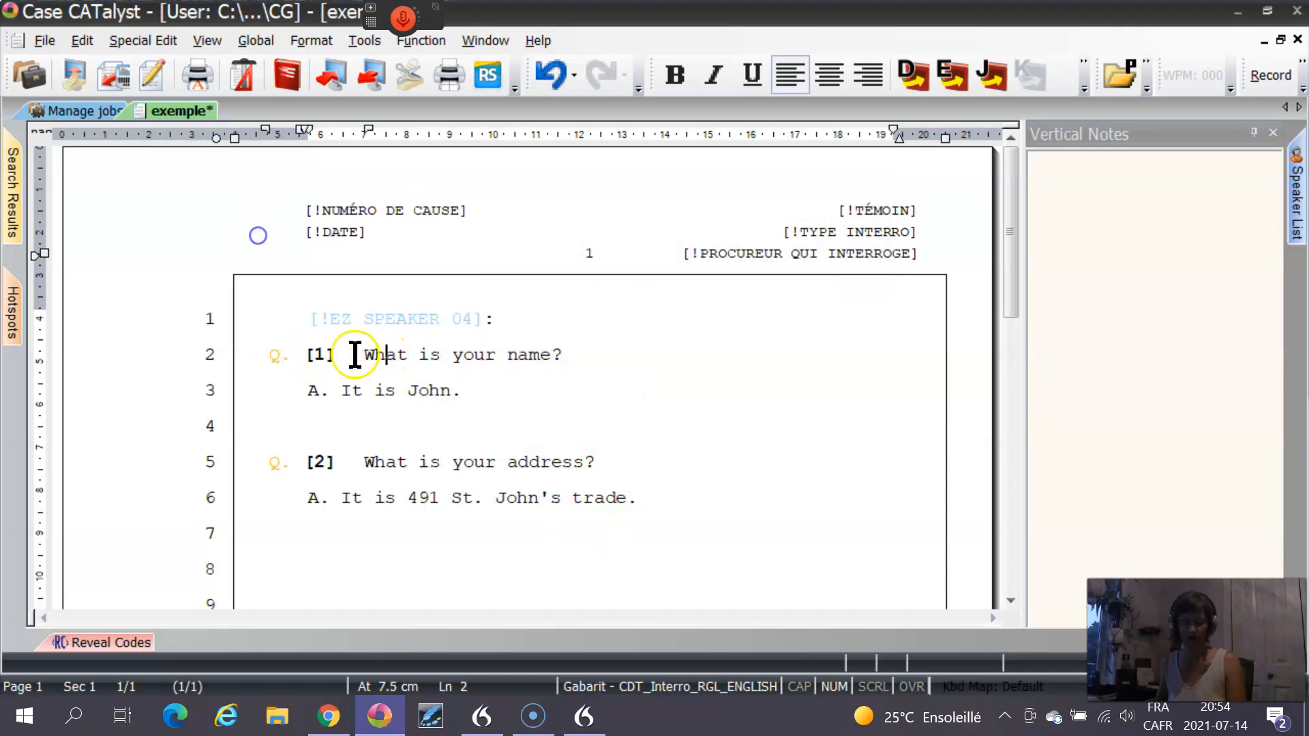
Reveal the format codes around the second question to examine the line break before it
left_click(345, 426)
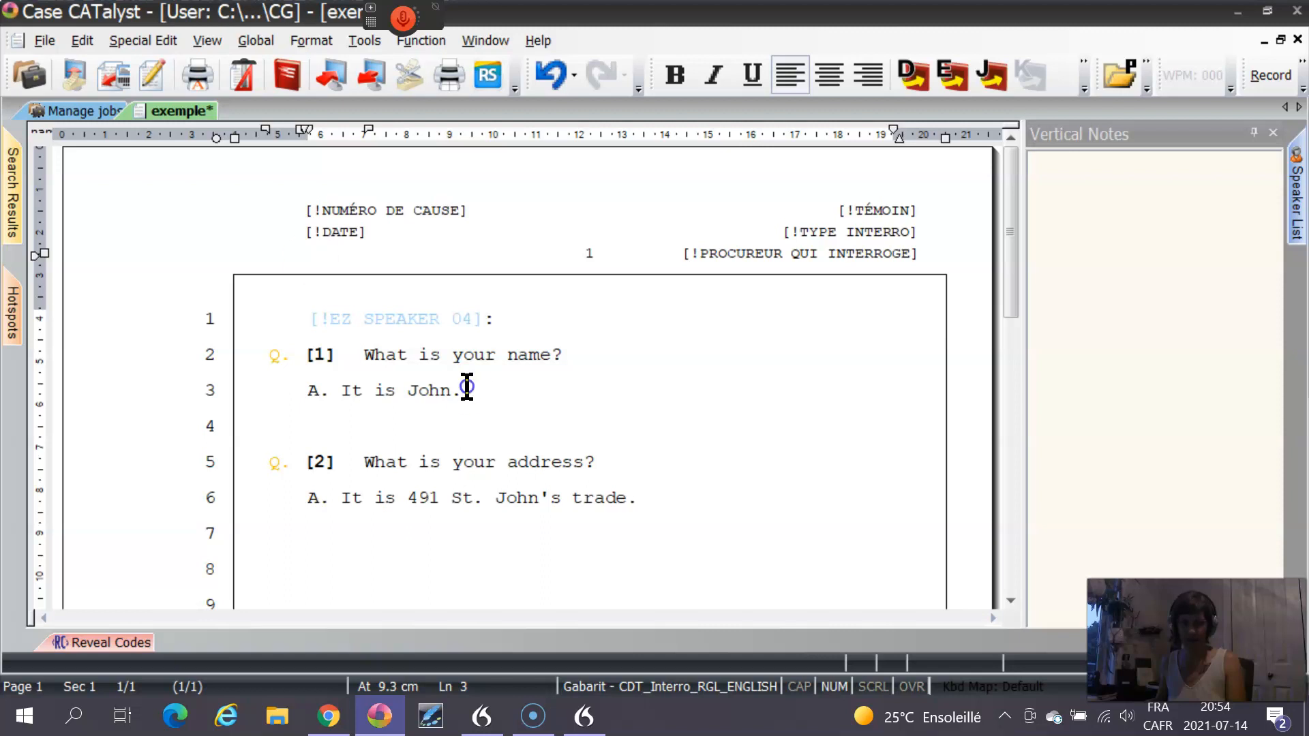
double_click(359, 451)
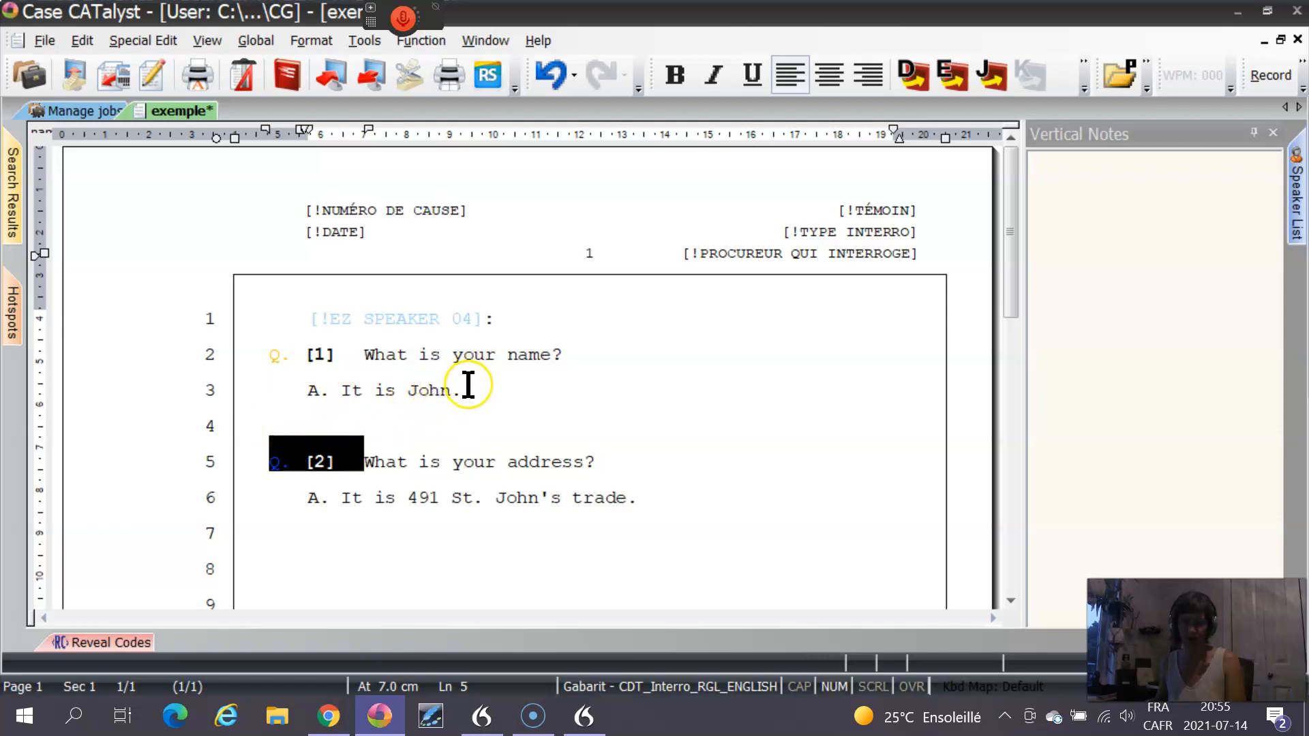
left_click(101, 644)
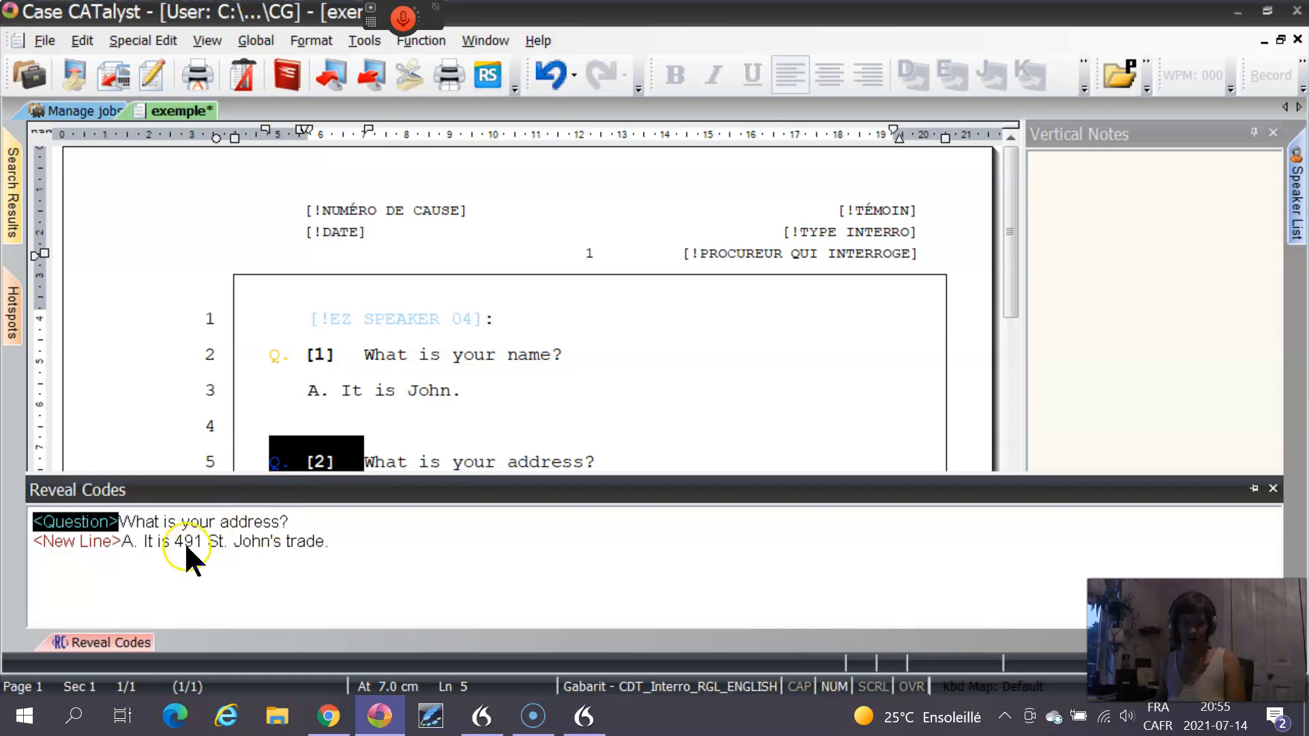
left_click(334, 465)
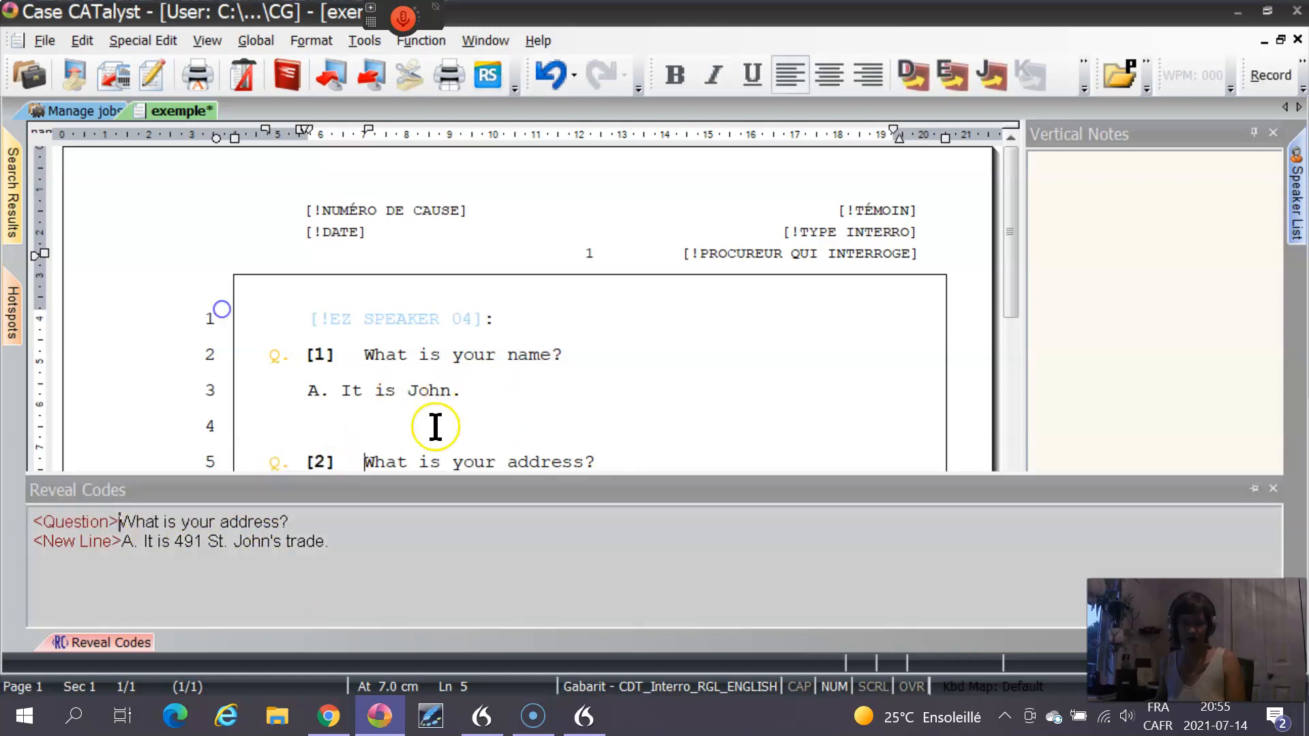
Replace every <New Line><Question> sequence in the document with <Question> alone to remove the blank line
left_click(367, 443)
left_click(83, 43)
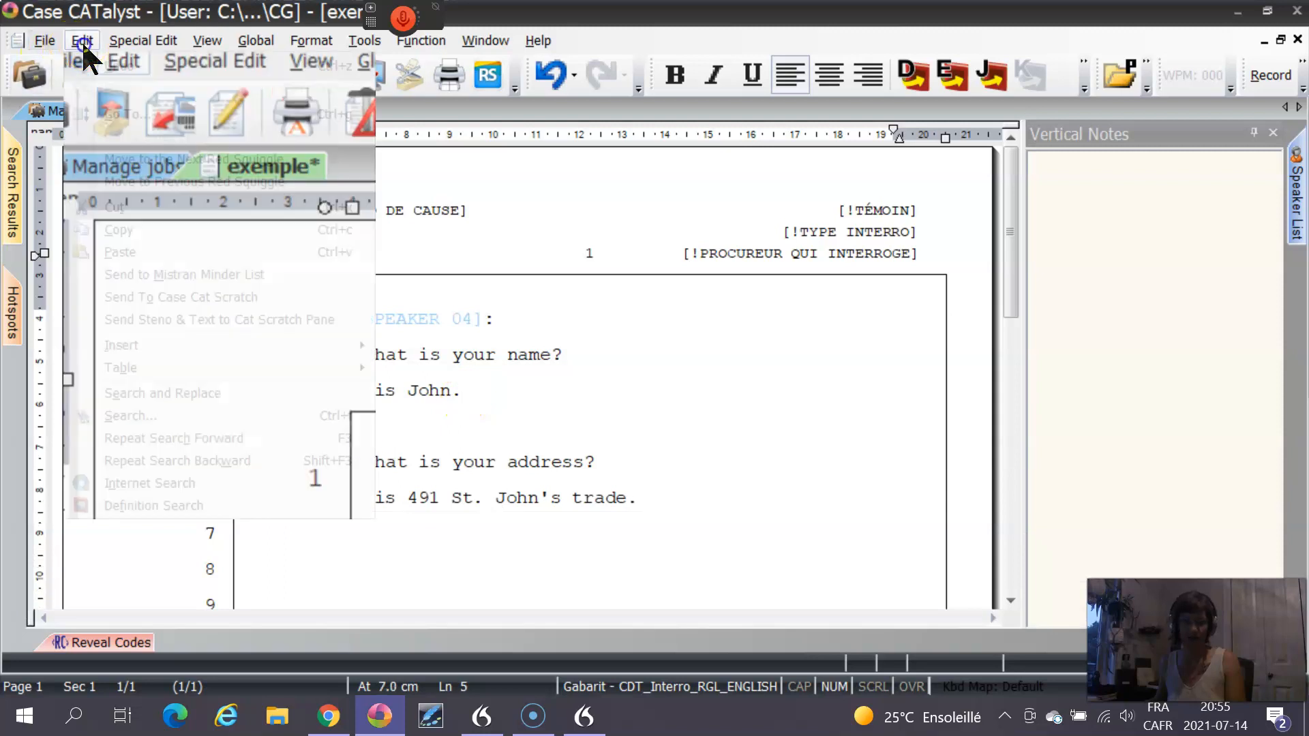
left_click(162, 392)
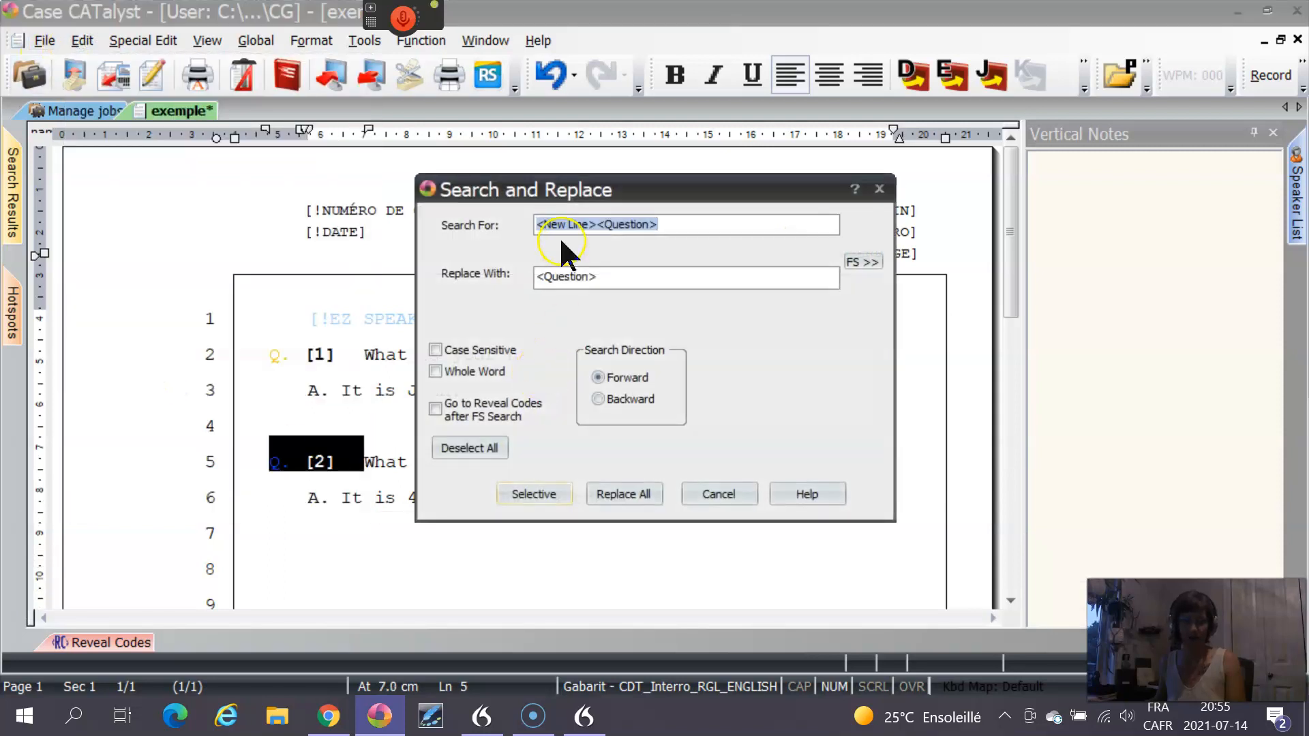
left_click(619, 281)
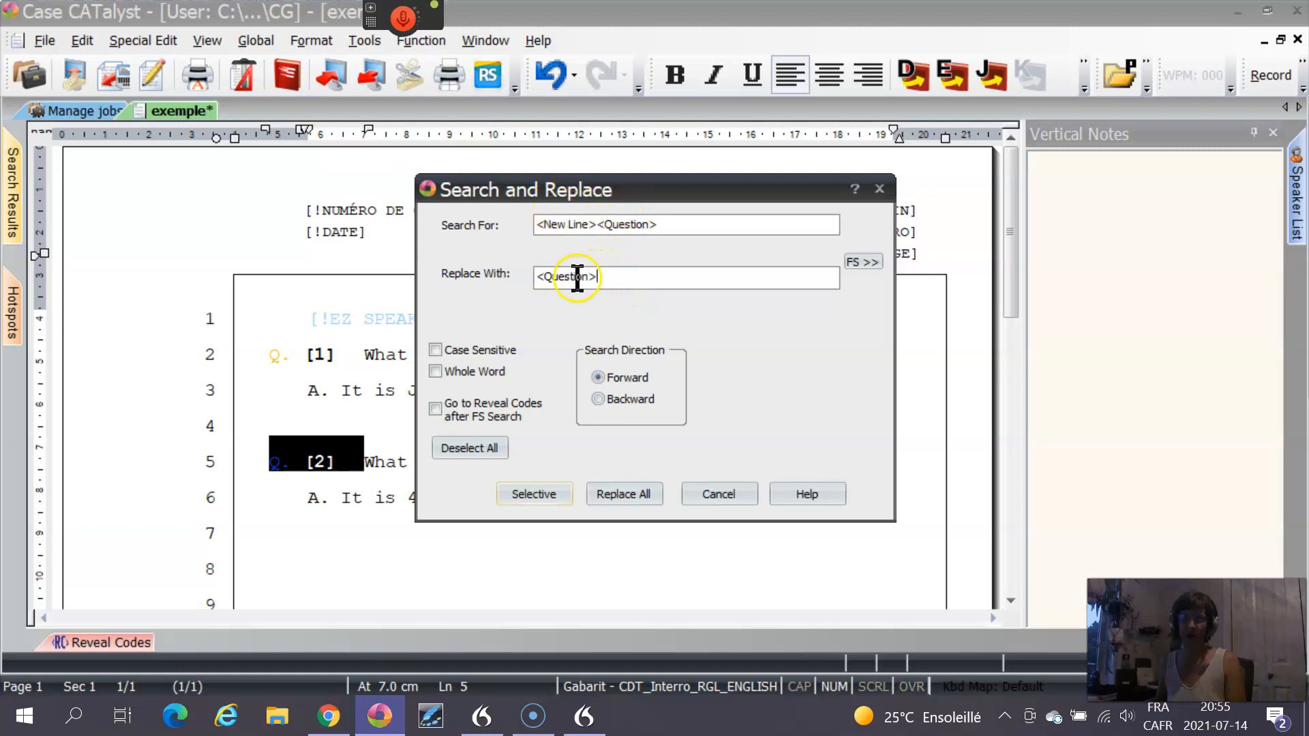
left_click(607, 485)
left_click(612, 389)
left_click(652, 388)
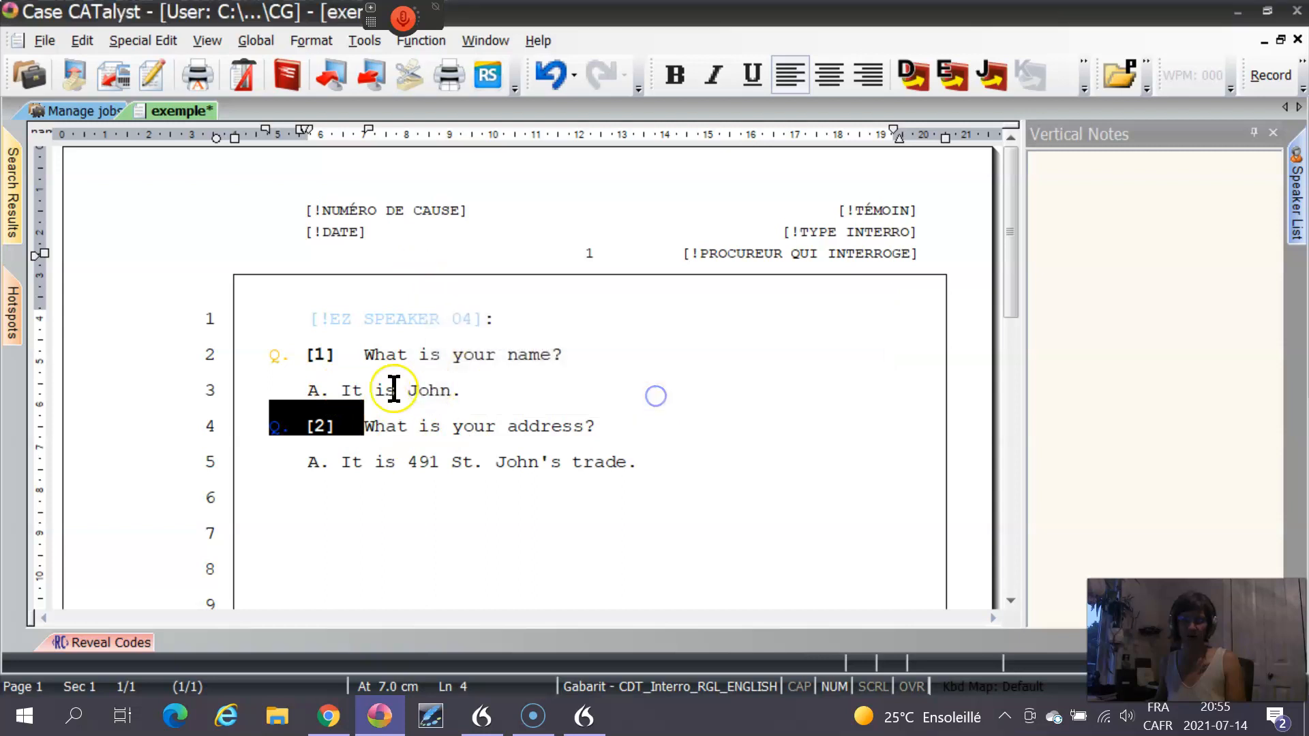
Replace every "<New Line>A." in the document with the <Answer> format symbol
left_click(394, 386)
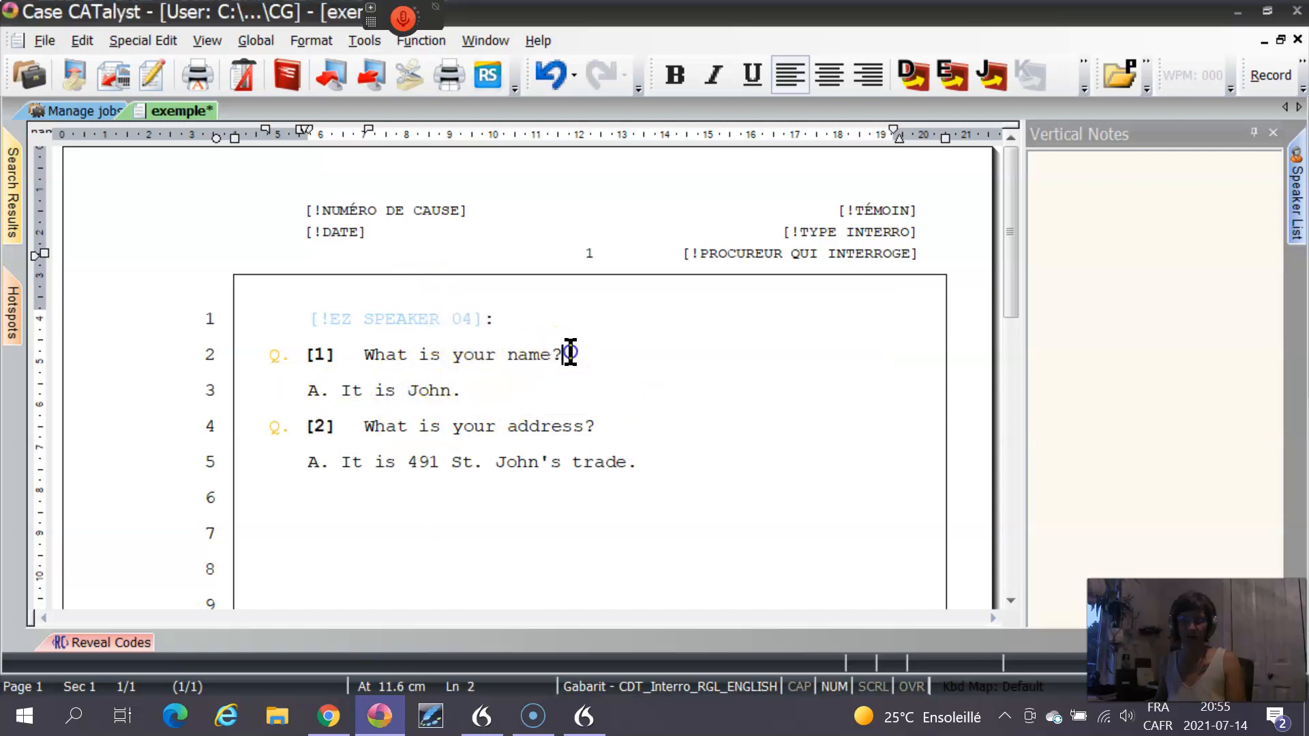
left_click_drag(300, 389, 352, 379)
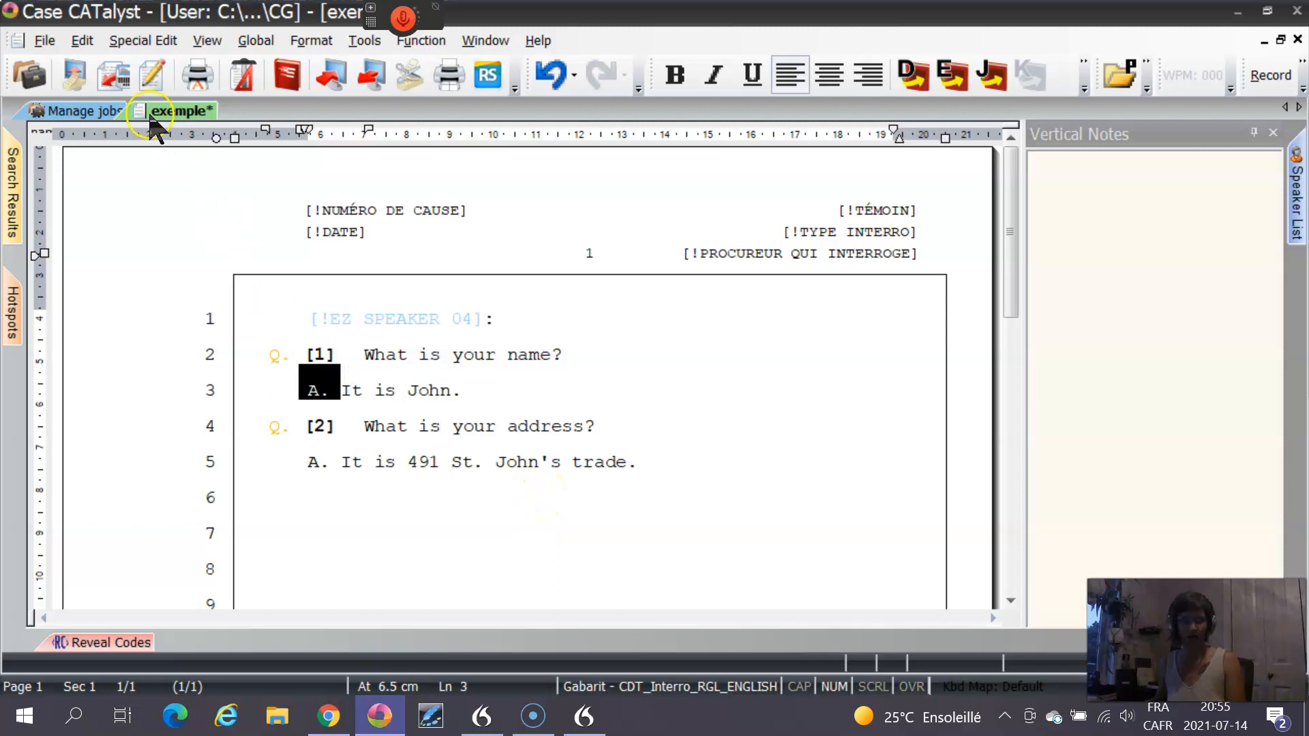
left_click(83, 41)
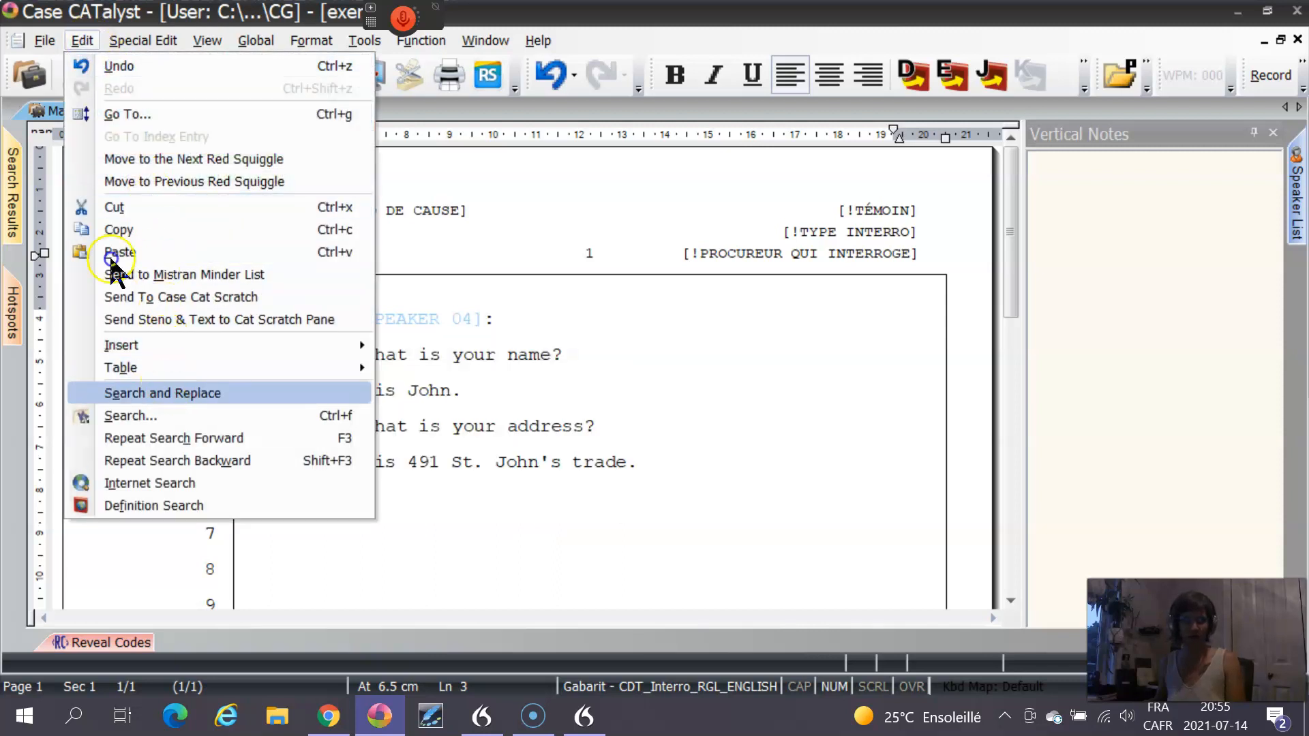
left_click(162, 393)
left_click_drag(621, 274, 454, 272)
key("F4")
key("a")
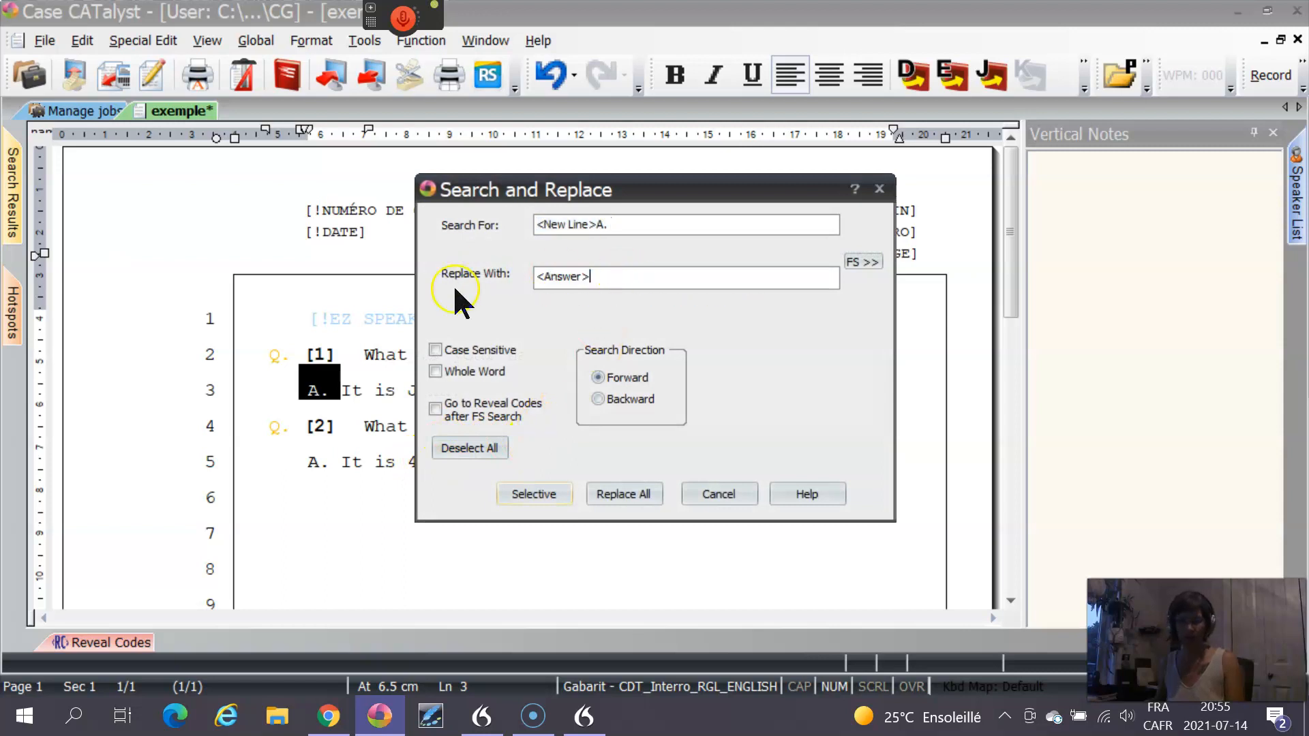
left_click(623, 494)
left_click(605, 397)
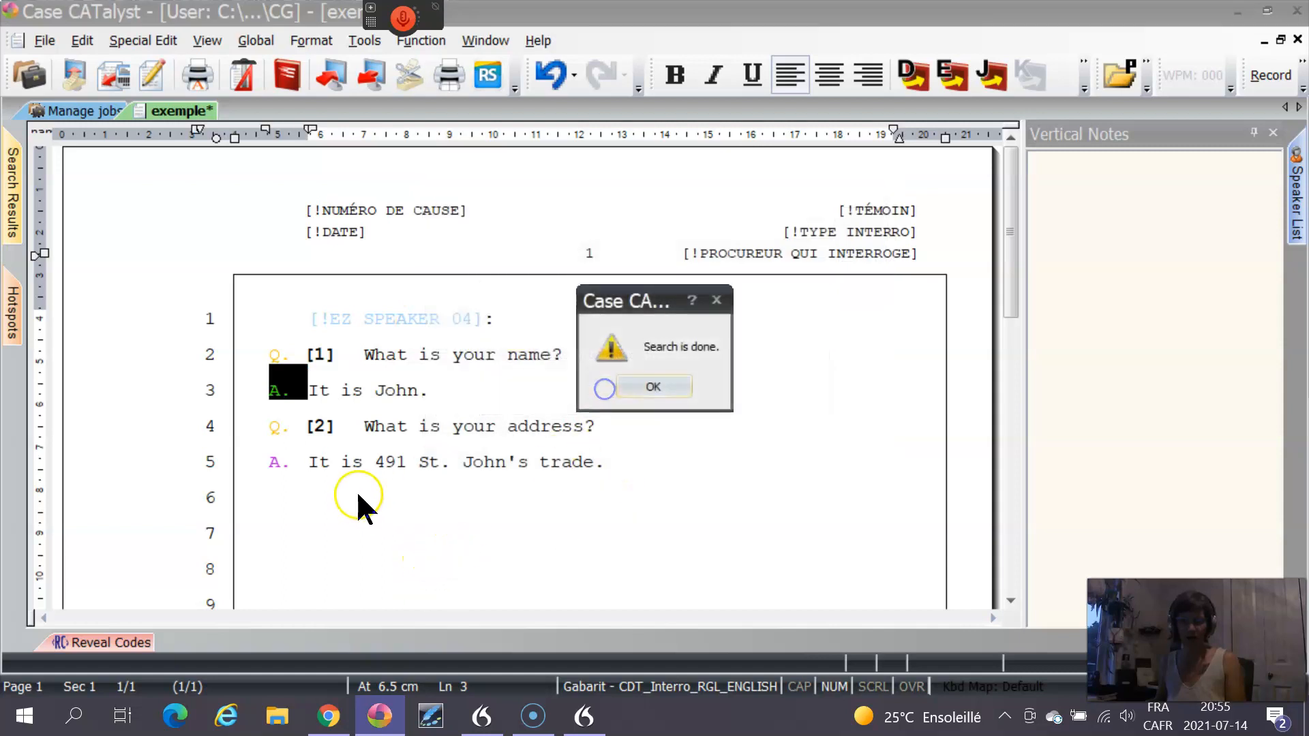
left_click(644, 384)
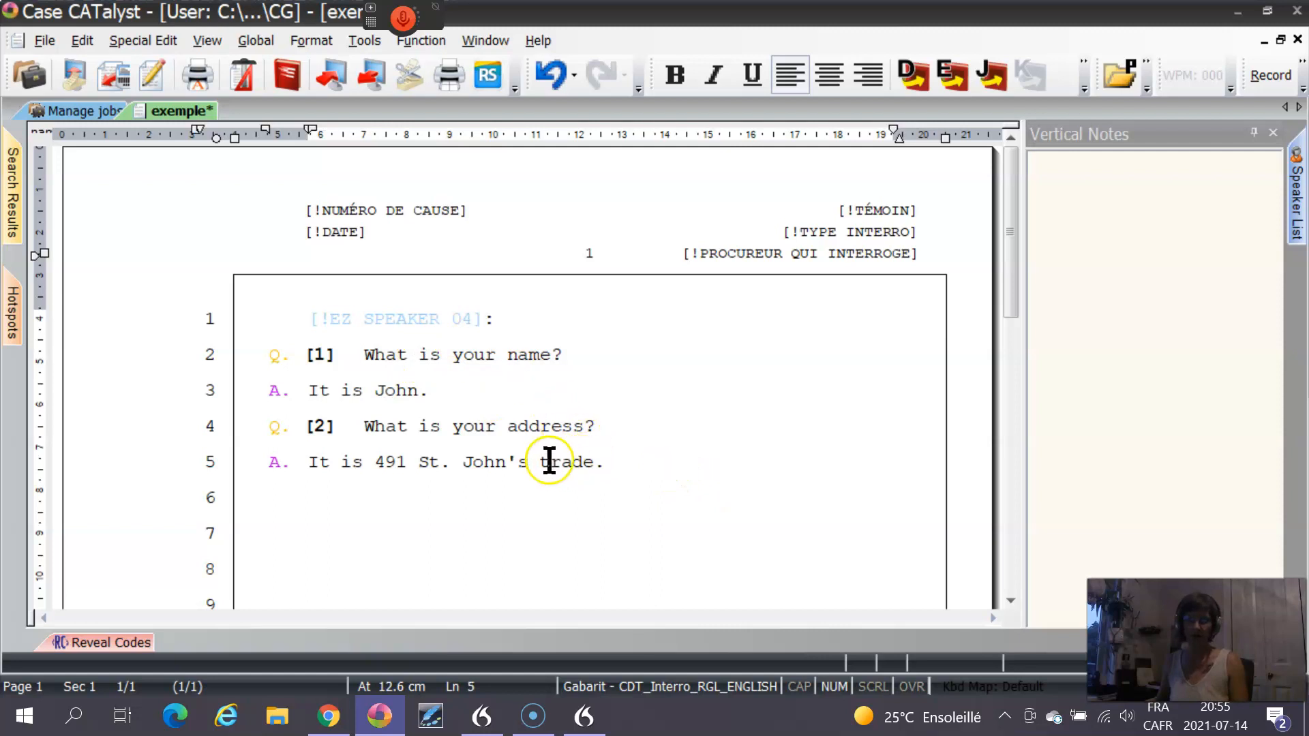
Correct the word "trade" in the second answer to "Street" and save the document
double_click(584, 461)
type("Stree")
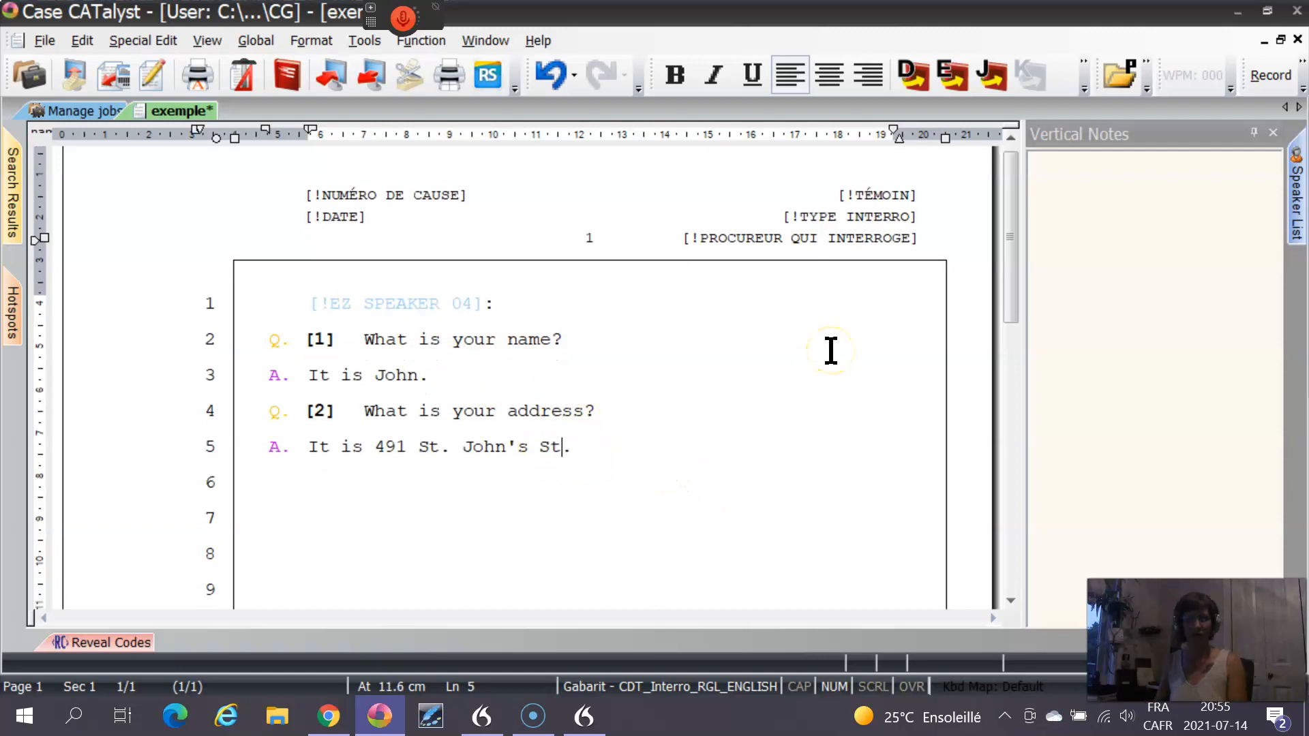
type("t")
key("ctrl+s")
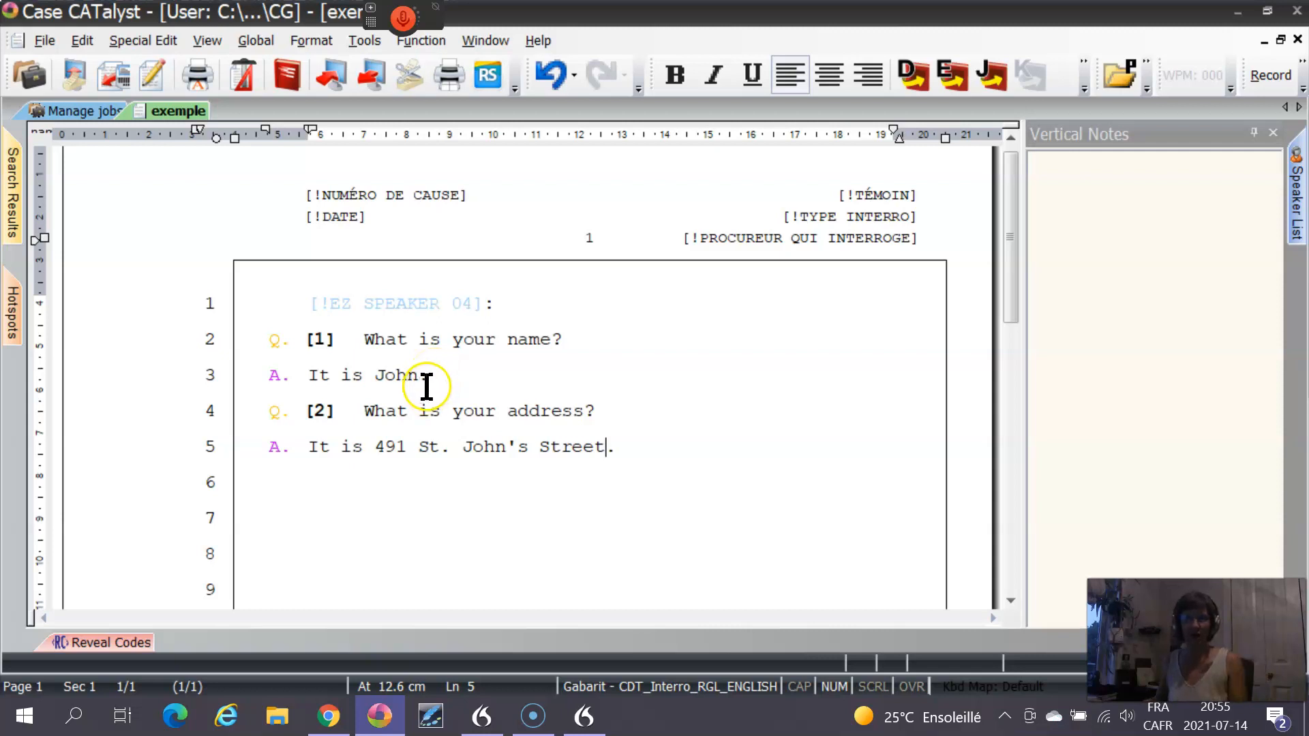
Switch to DragonPad and deselect the dictated text to compare it with the formatted transcript
left_click(588, 724)
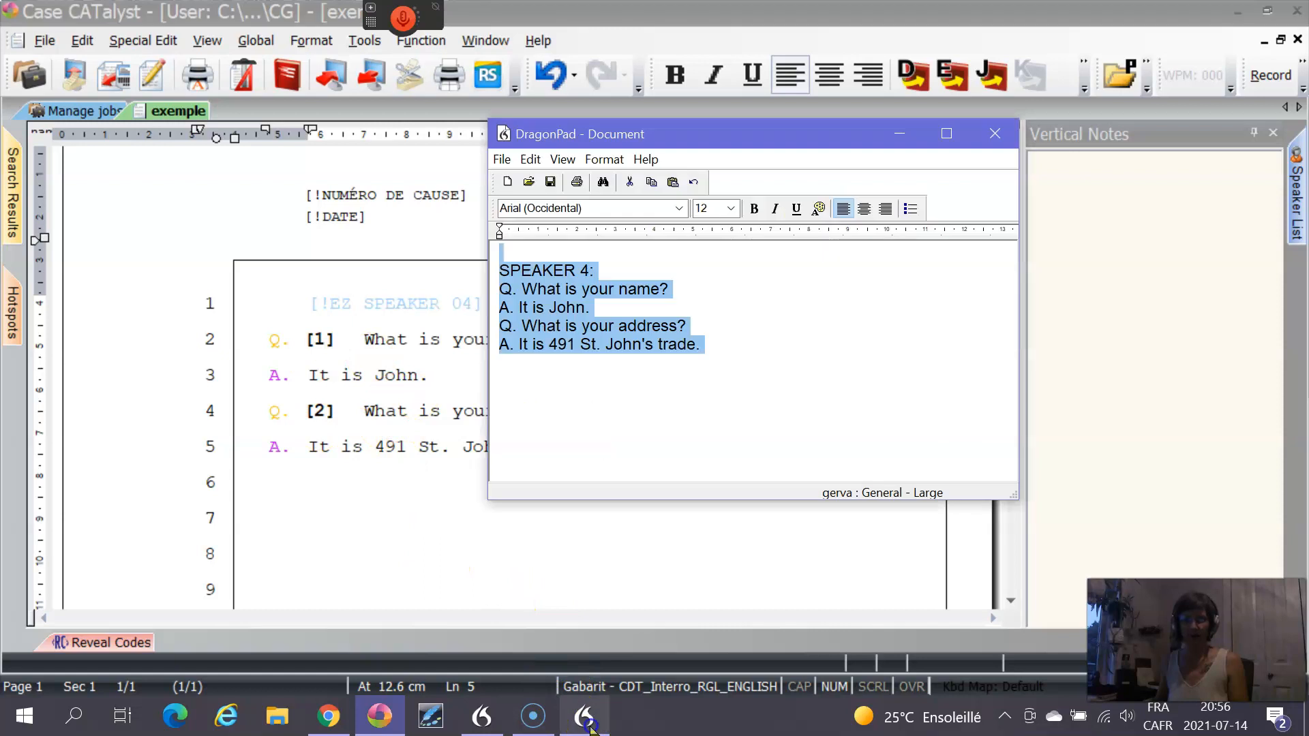
left_click(576, 308)
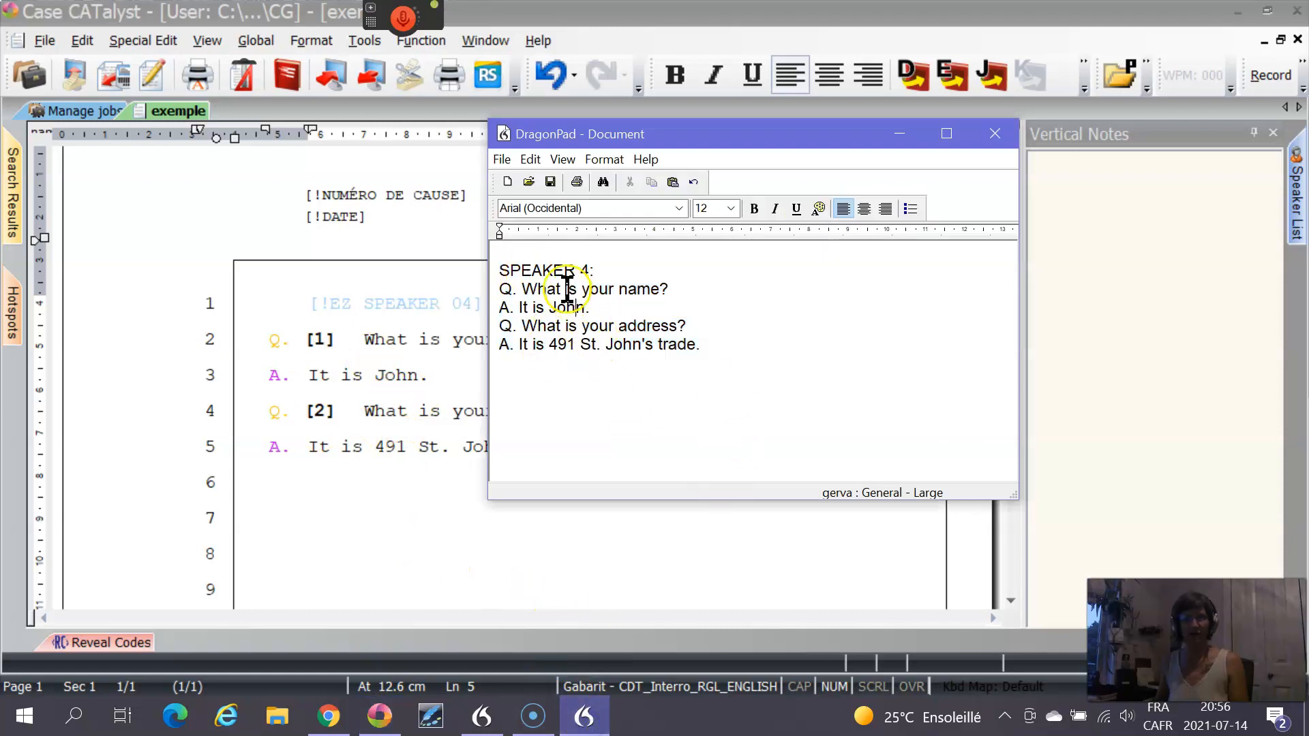